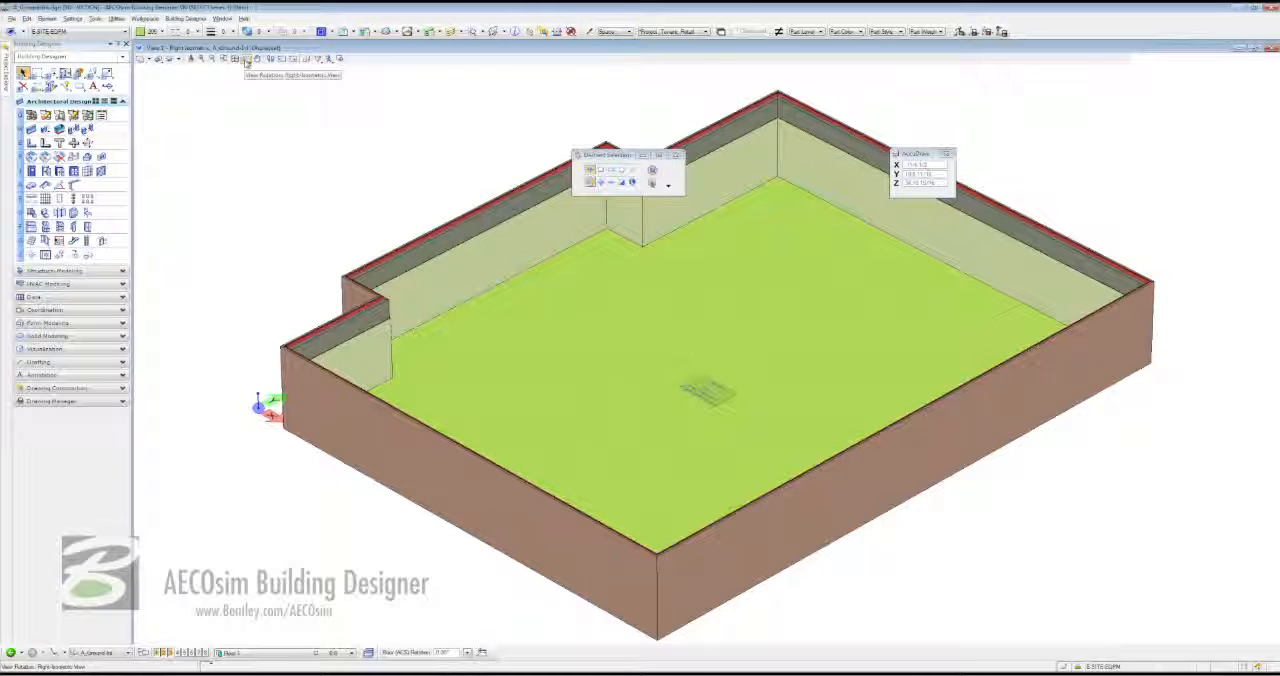
# - Rotate the ground floor model to the Top view and fit the whole model in it
pyautogui.click(246, 61)
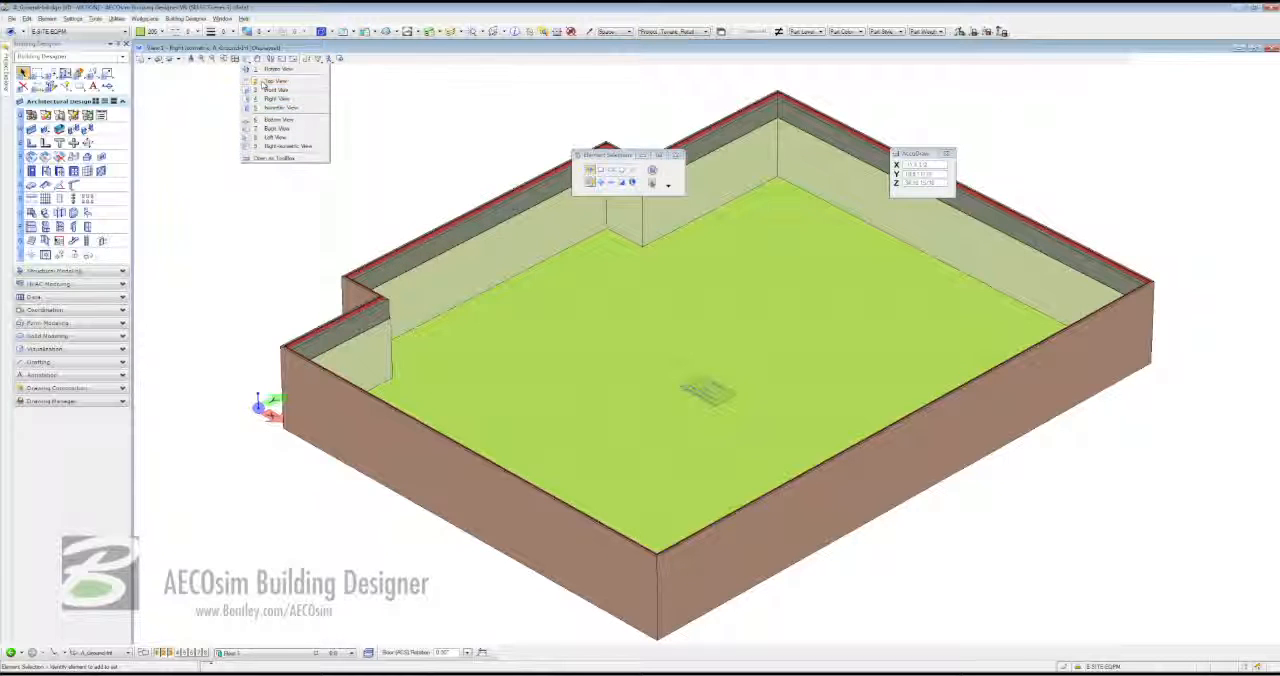
pyautogui.click(268, 81)
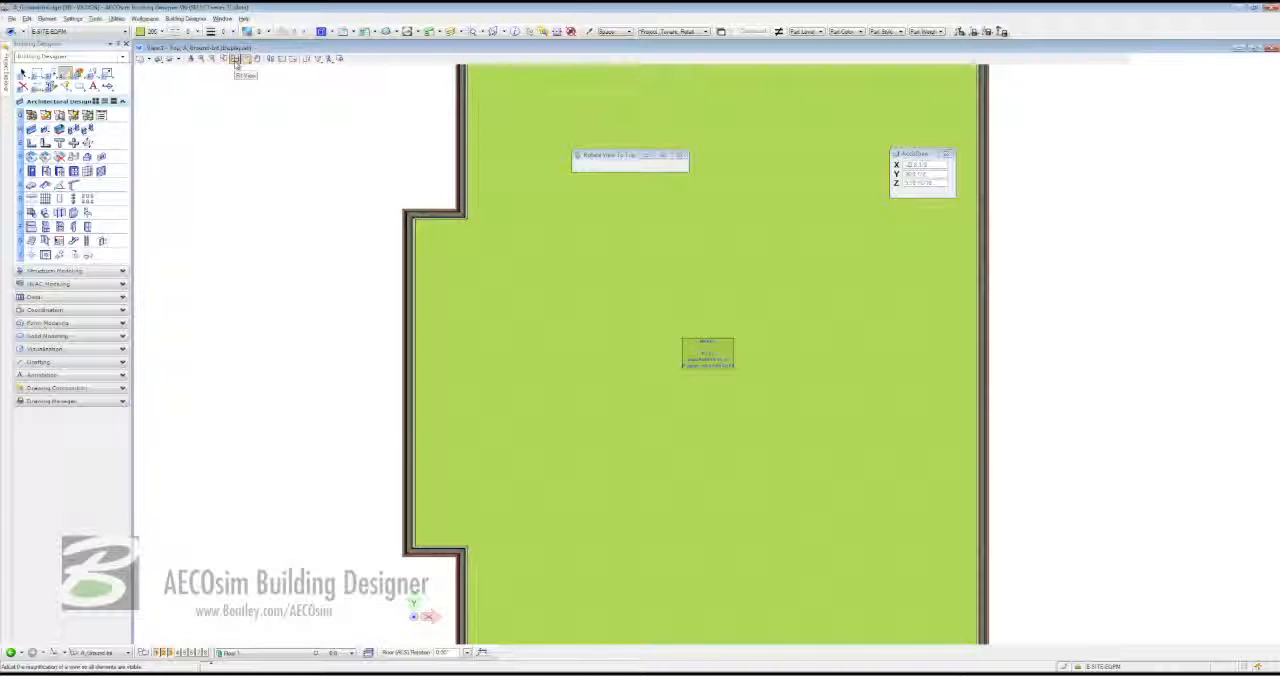
pyautogui.click(236, 60)
pyautogui.rightClick(255, 151)
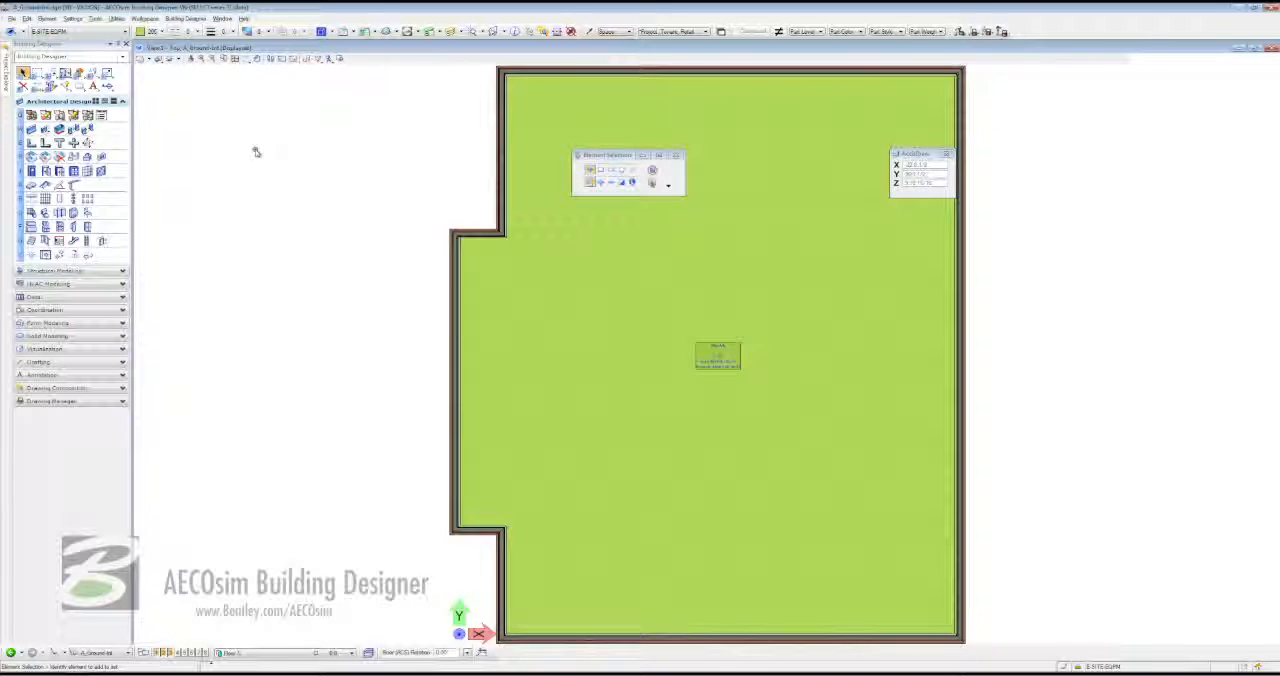
# - Attach S_Grid.dgn as a reference using its S_Grid model and the default attachment settings
pyautogui.click(352, 33)
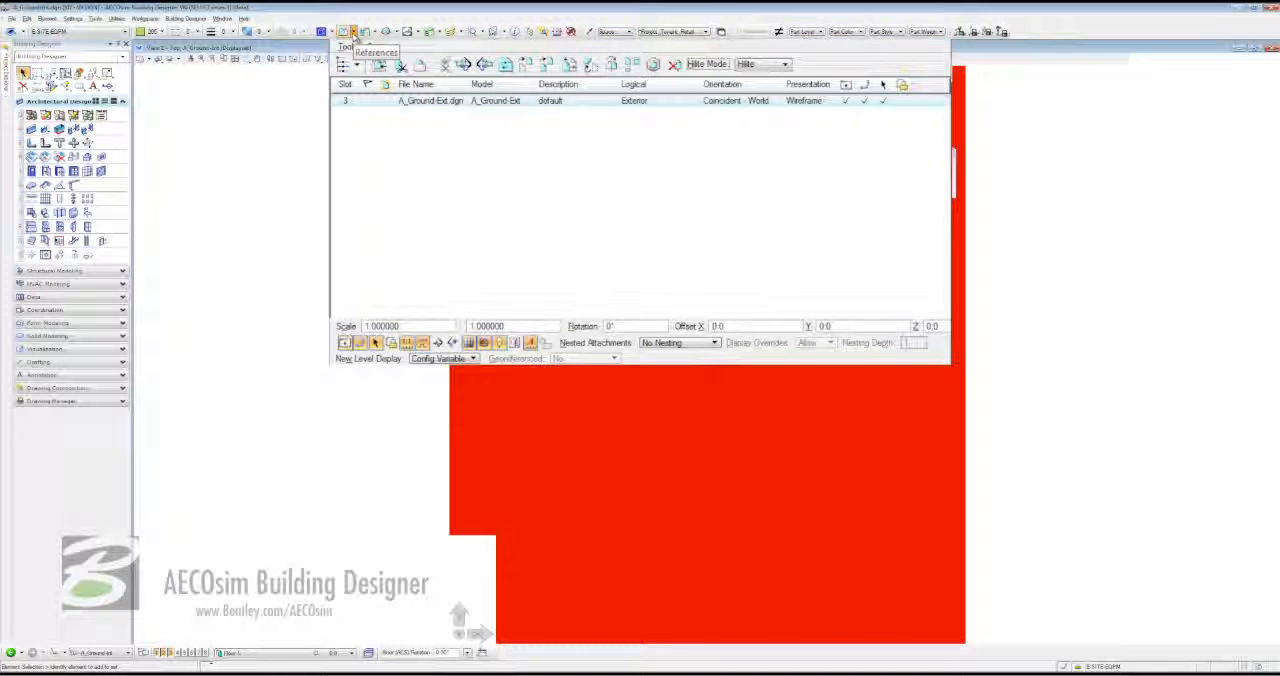
pyautogui.rightClick(457, 135)
pyautogui.click(472, 141)
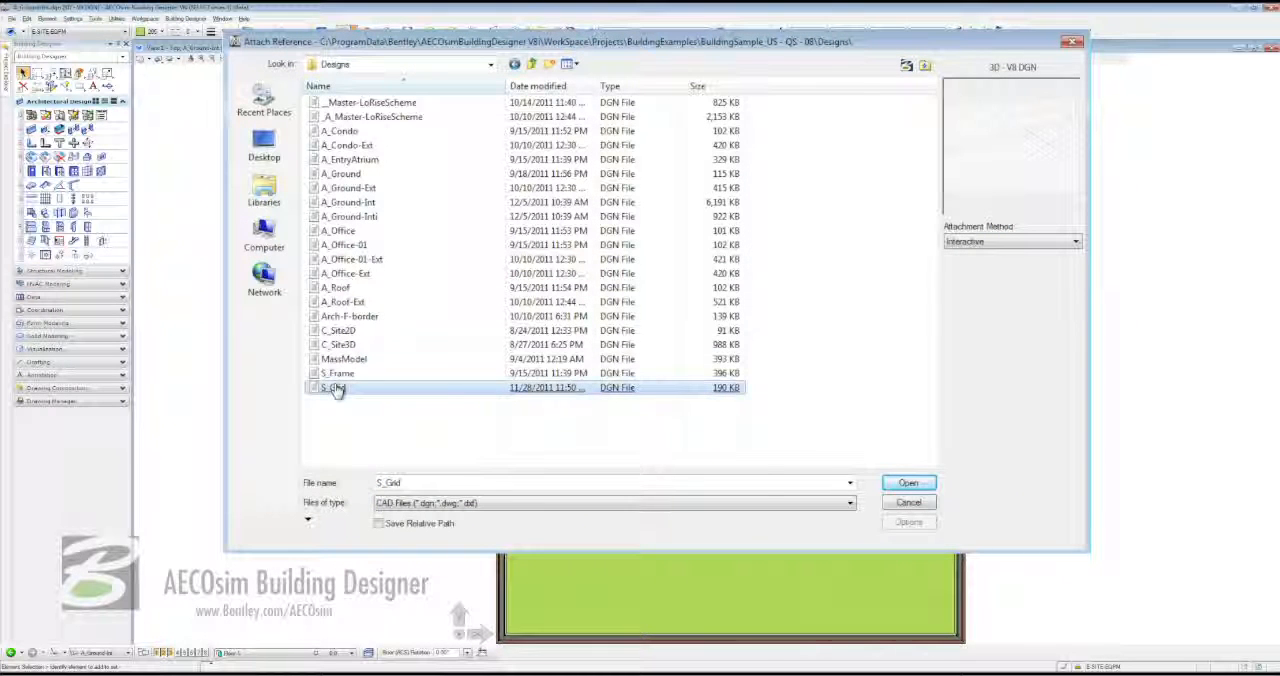
pyautogui.doubleClick(335, 387)
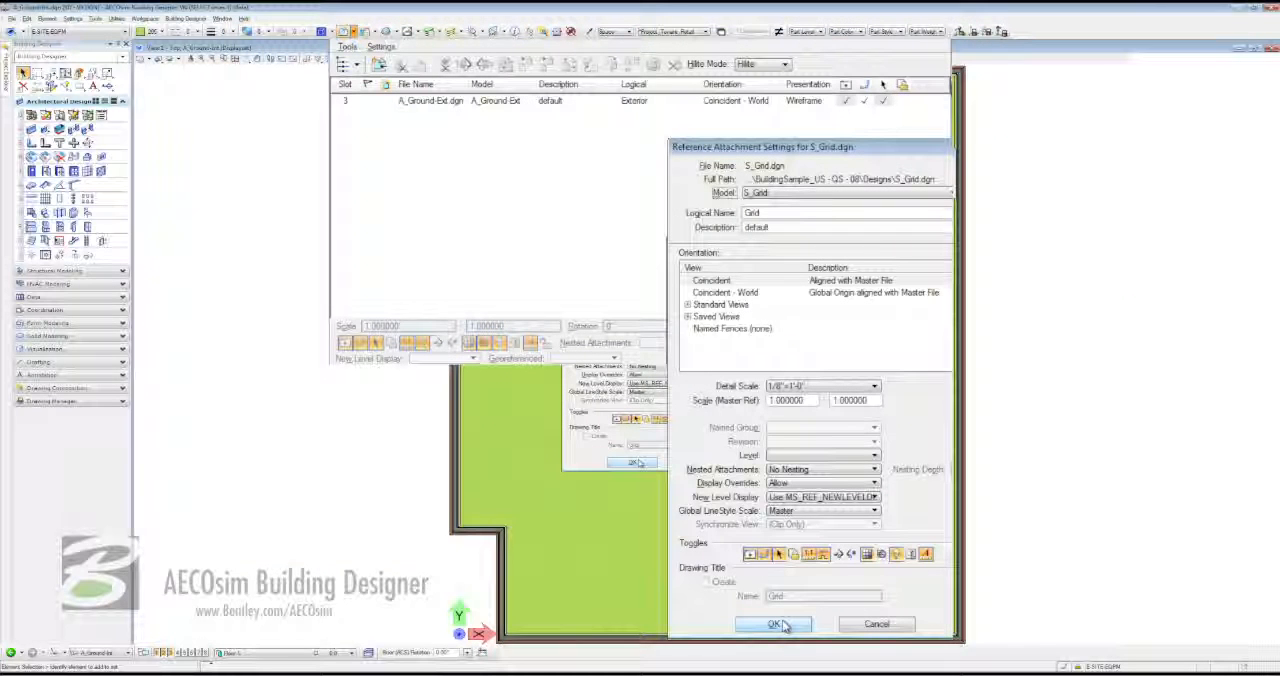
pyautogui.click(775, 624)
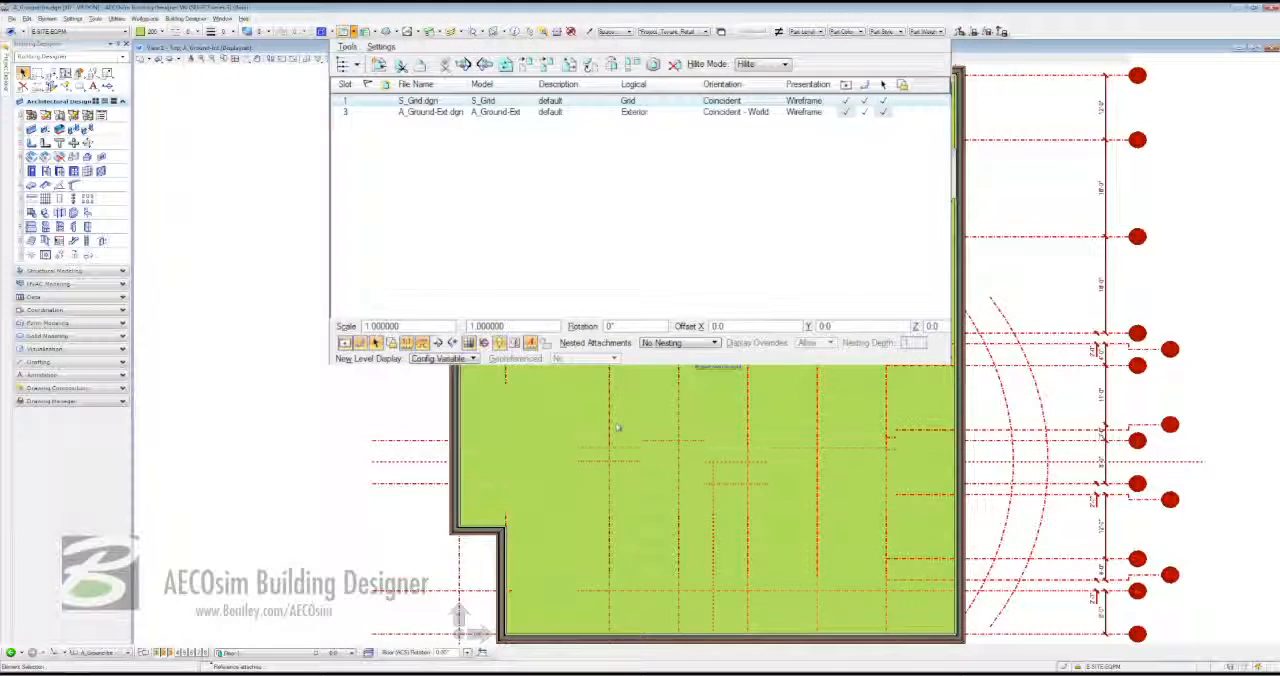
pyautogui.click(234, 58)
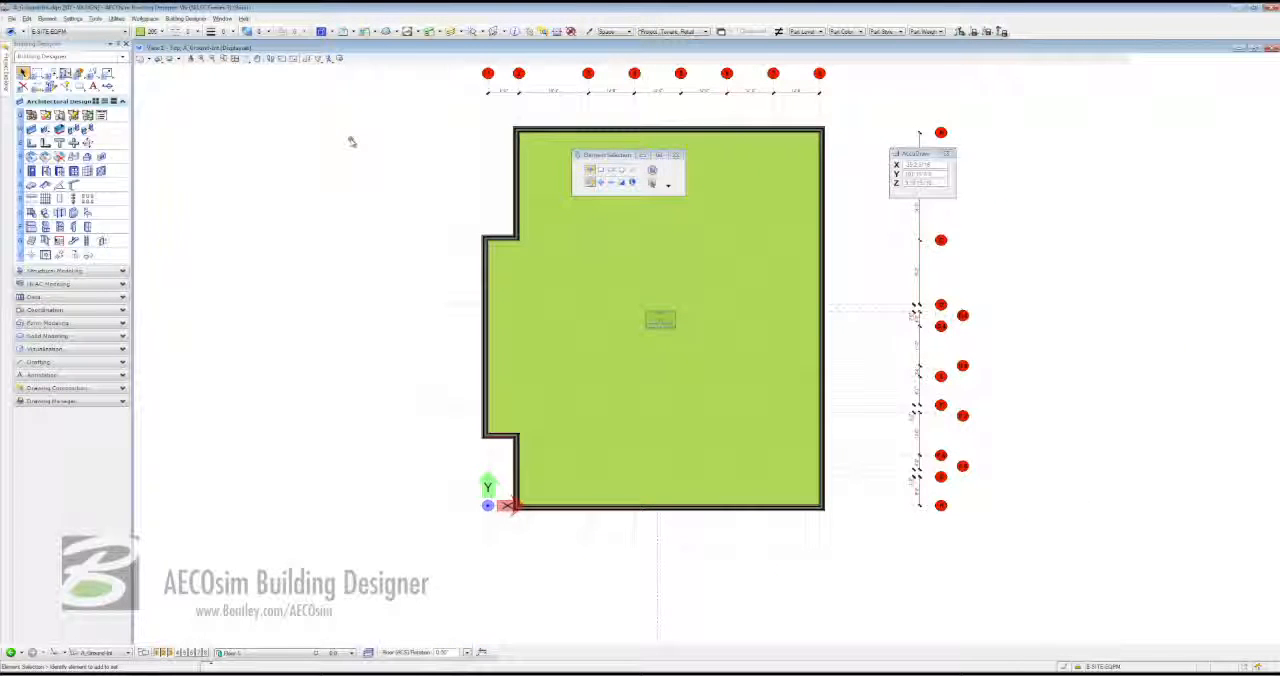
# - Turn off the A-AREA level of the A_Ground-Ext.dgn exterior reference in View 1
pyautogui.hotkey('ctrl', 'e')
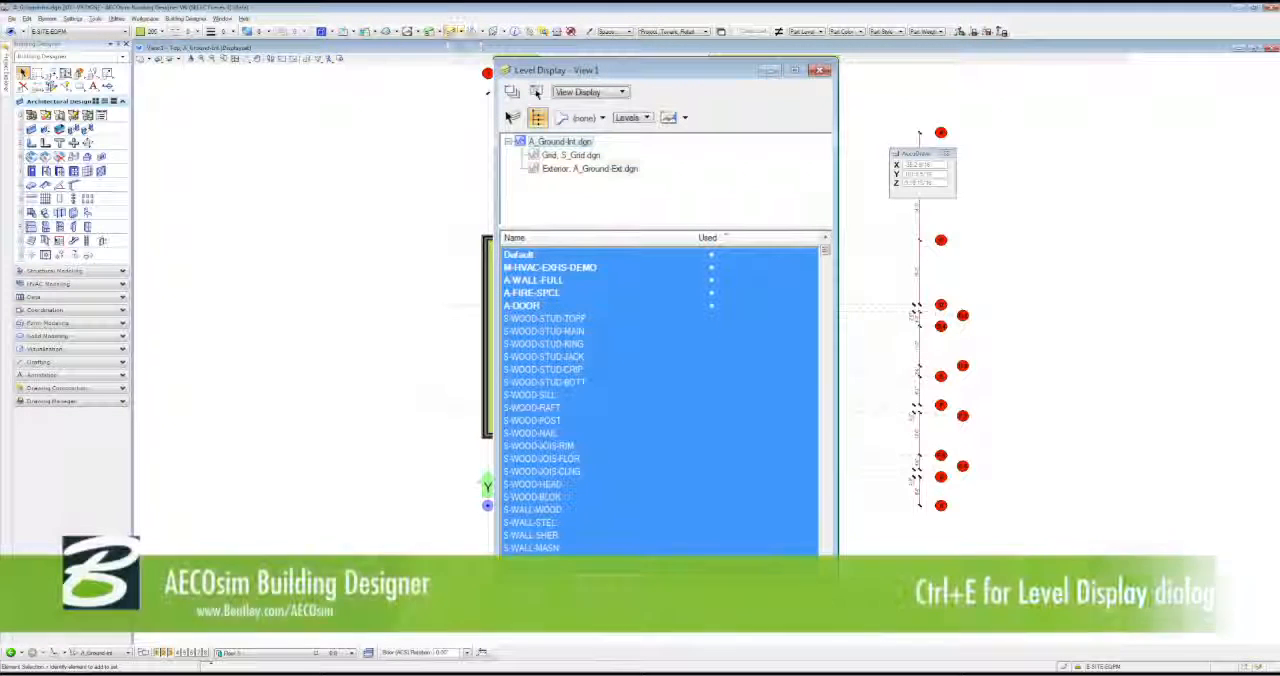
pyautogui.click(590, 169)
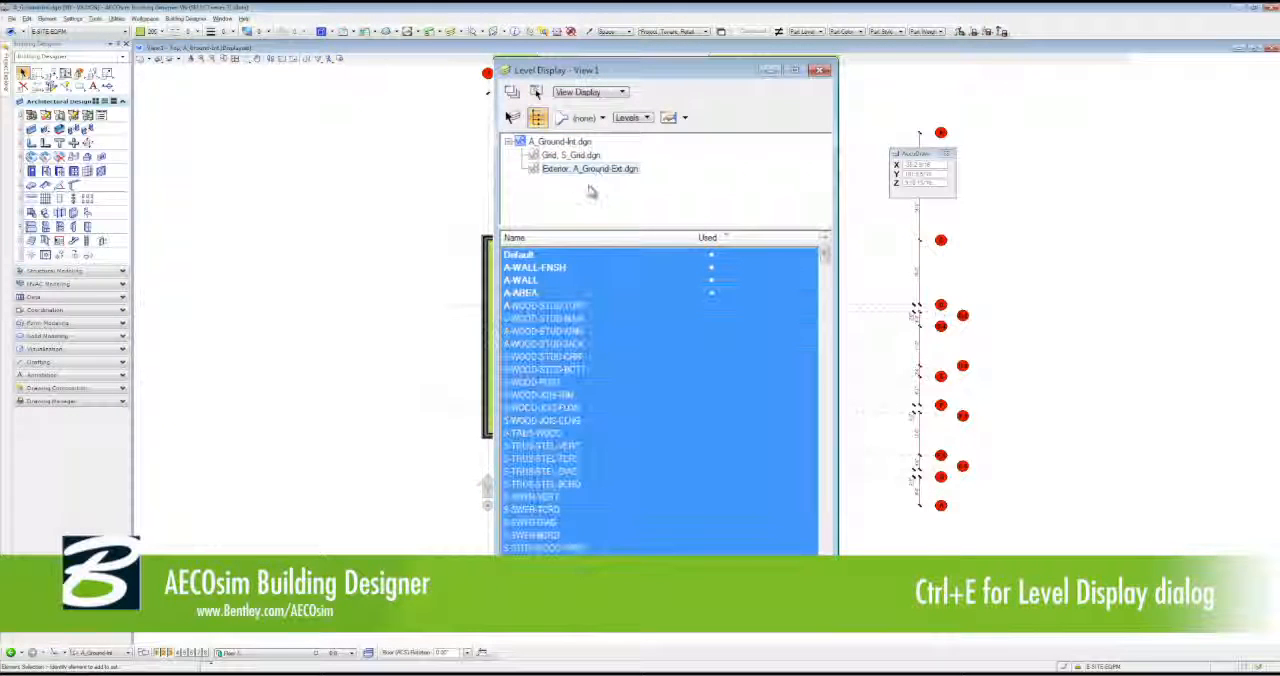
pyautogui.click(530, 293)
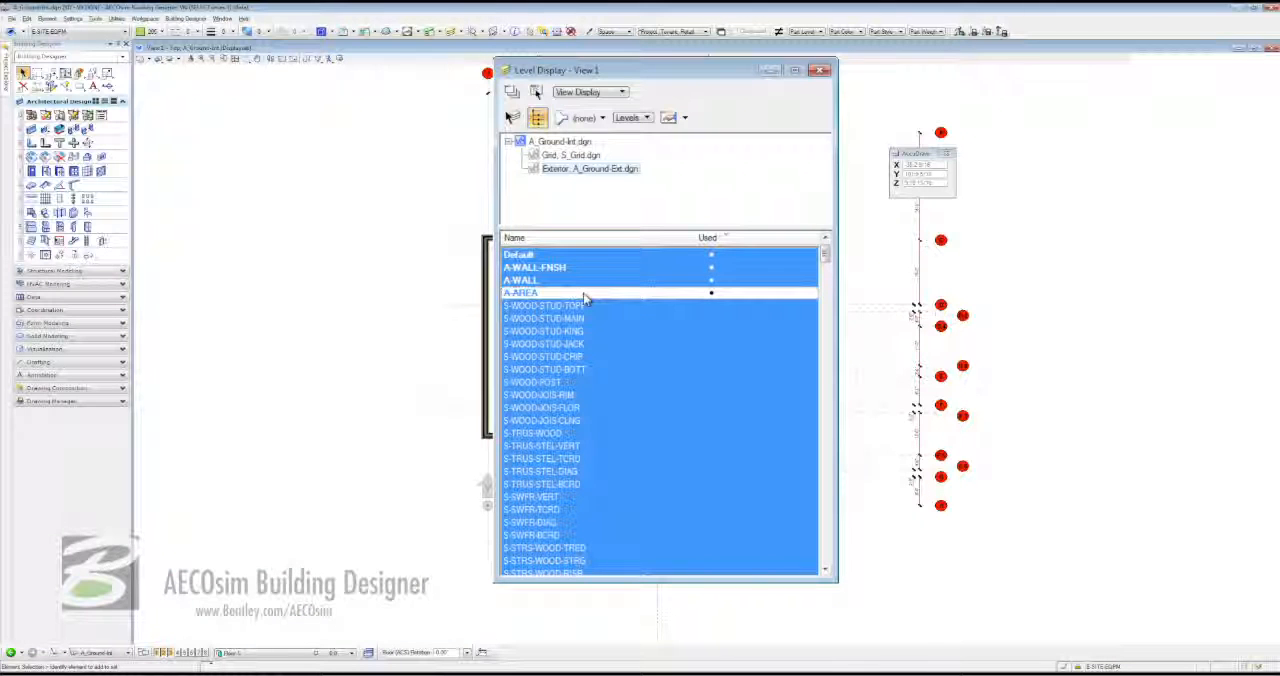
pyautogui.click(818, 71)
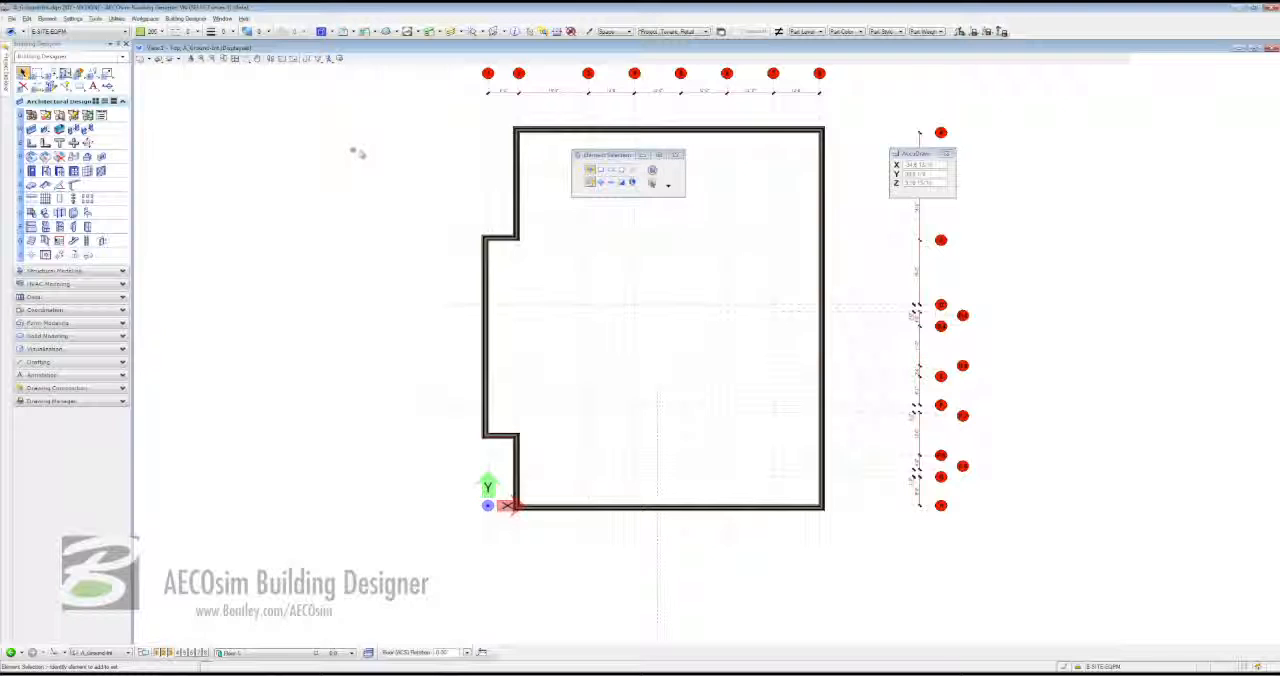
# - Display the Ground.jpg raster sketch in View 1
pyautogui.click(366, 31)
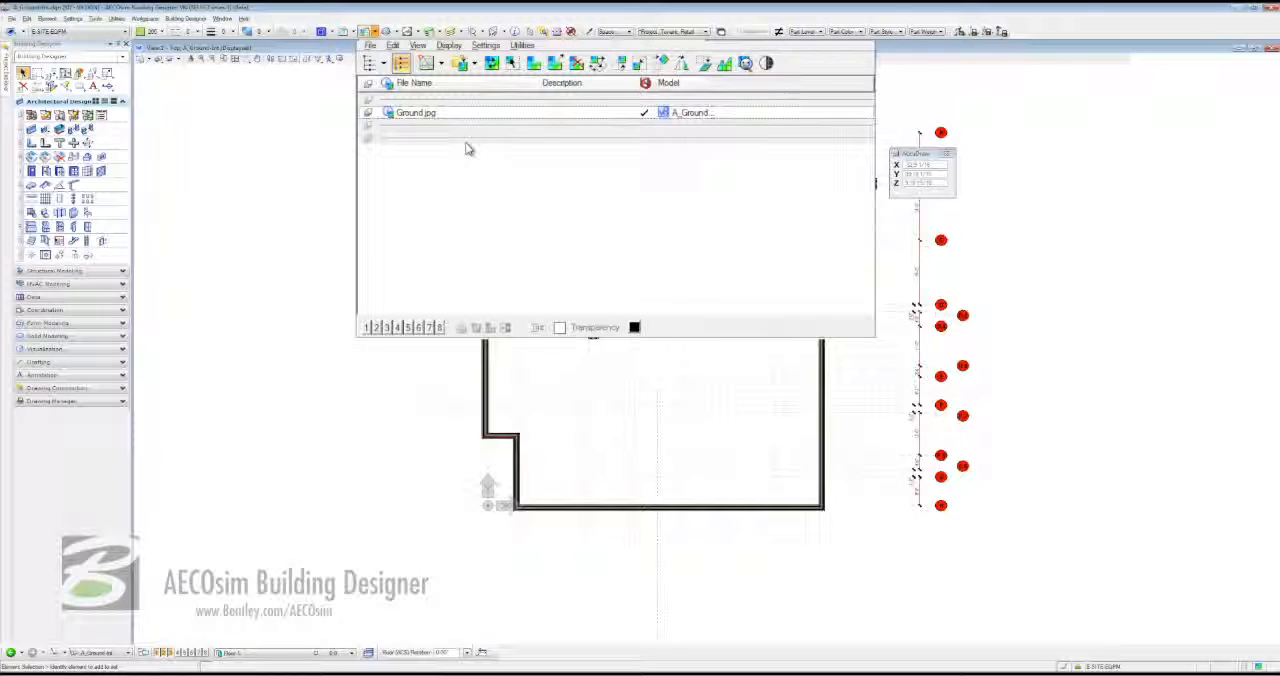
pyautogui.click(428, 114)
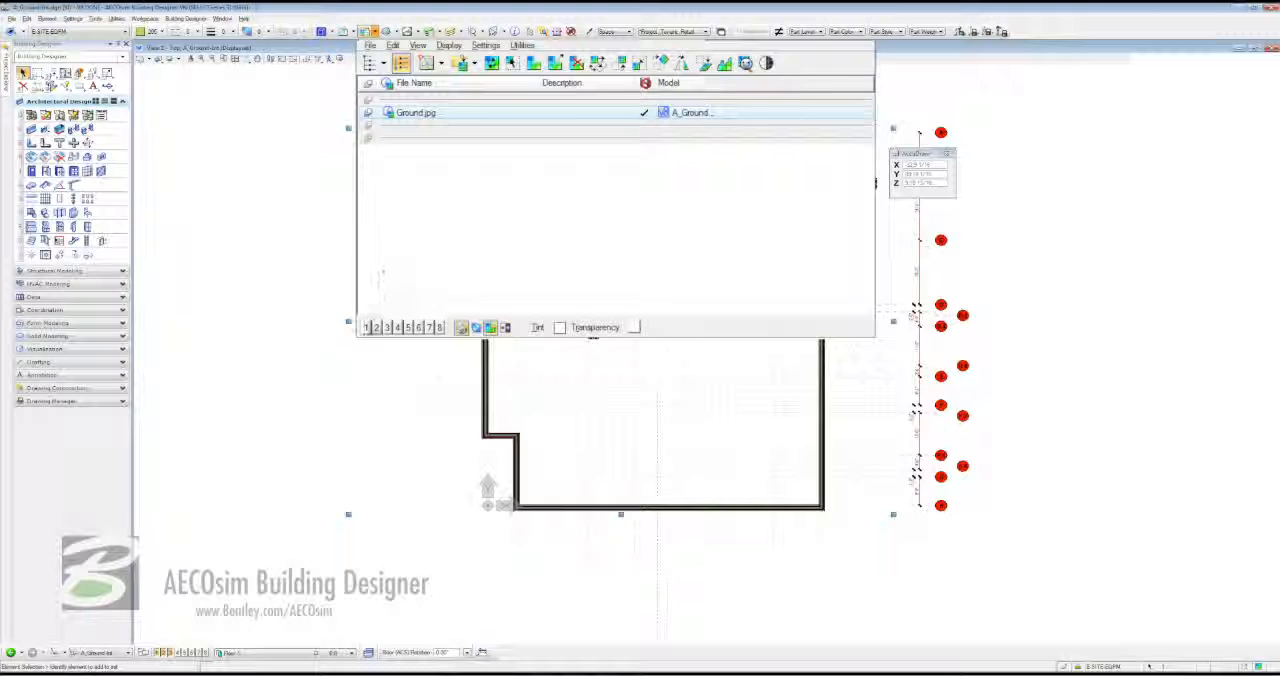
pyautogui.click(367, 328)
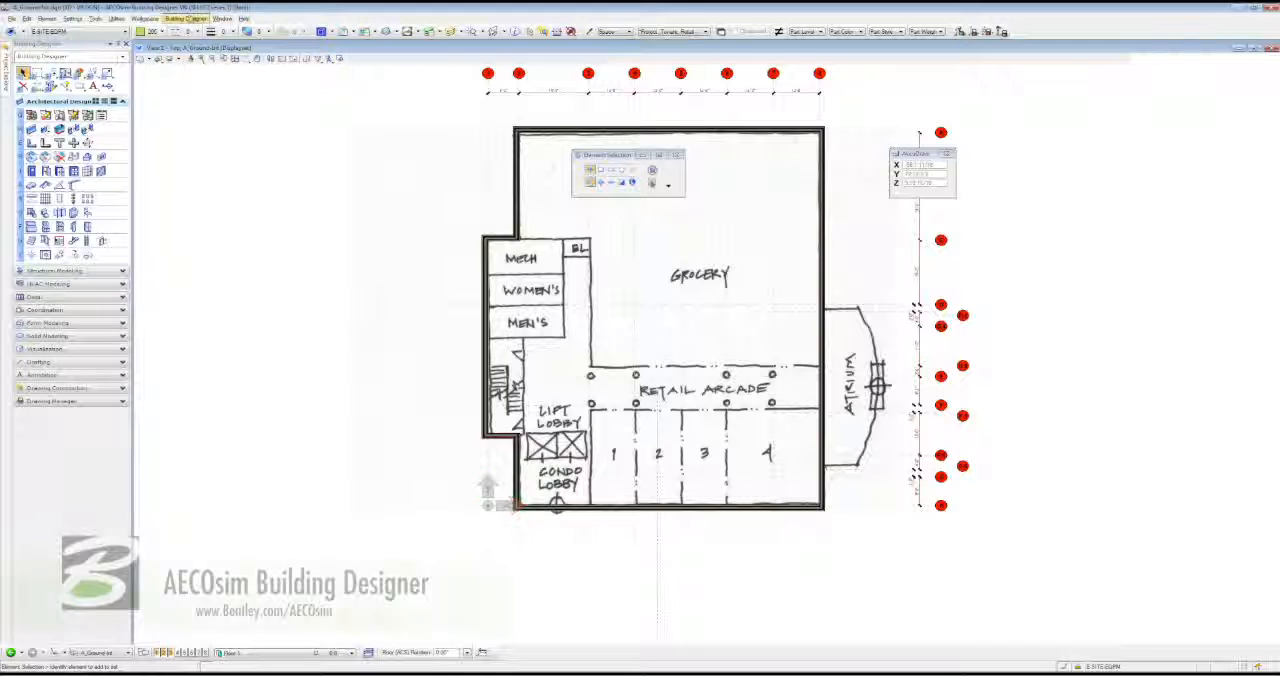
# - Load the Space Planner, expand its tools and open the Space Planning dialog
pyautogui.click(188, 19)
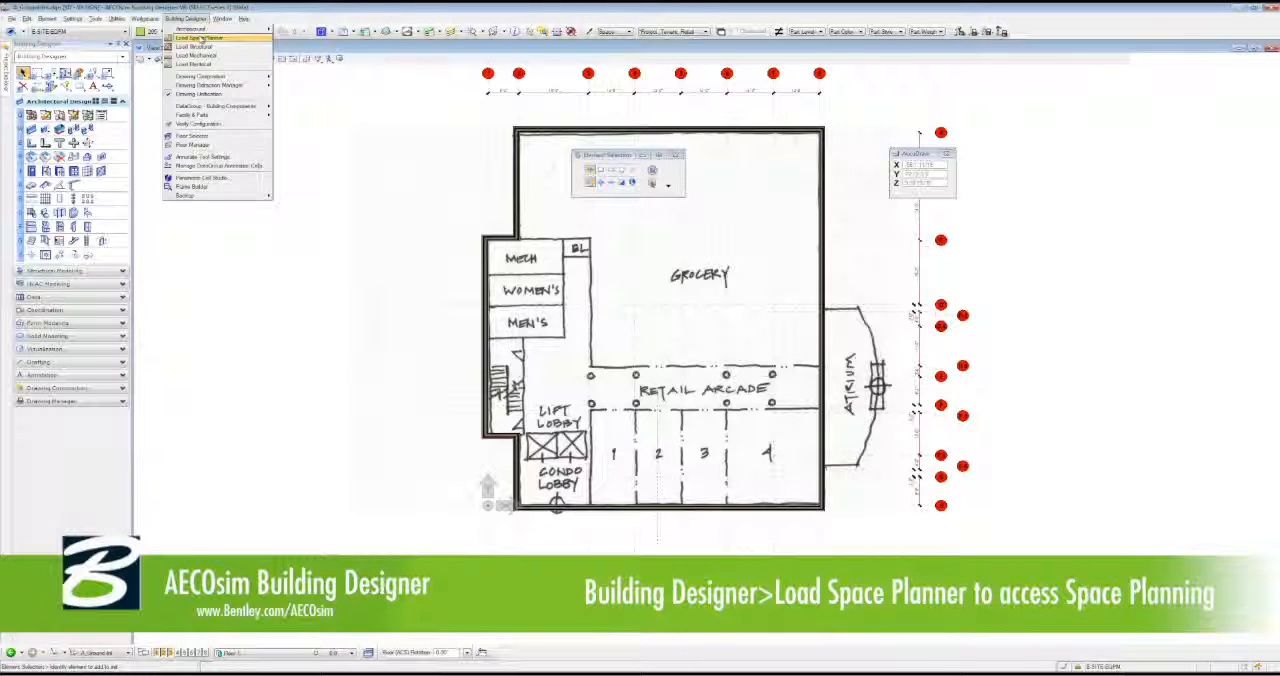
pyautogui.click(244, 38)
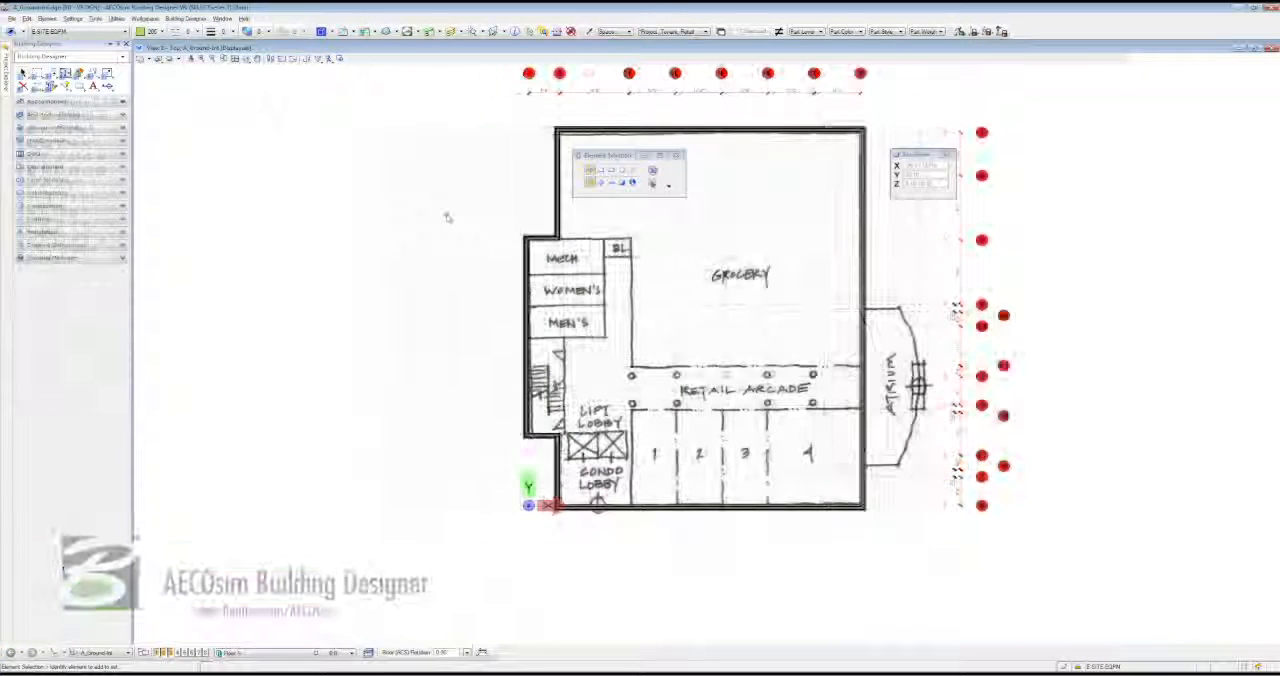
pyautogui.click(96, 103)
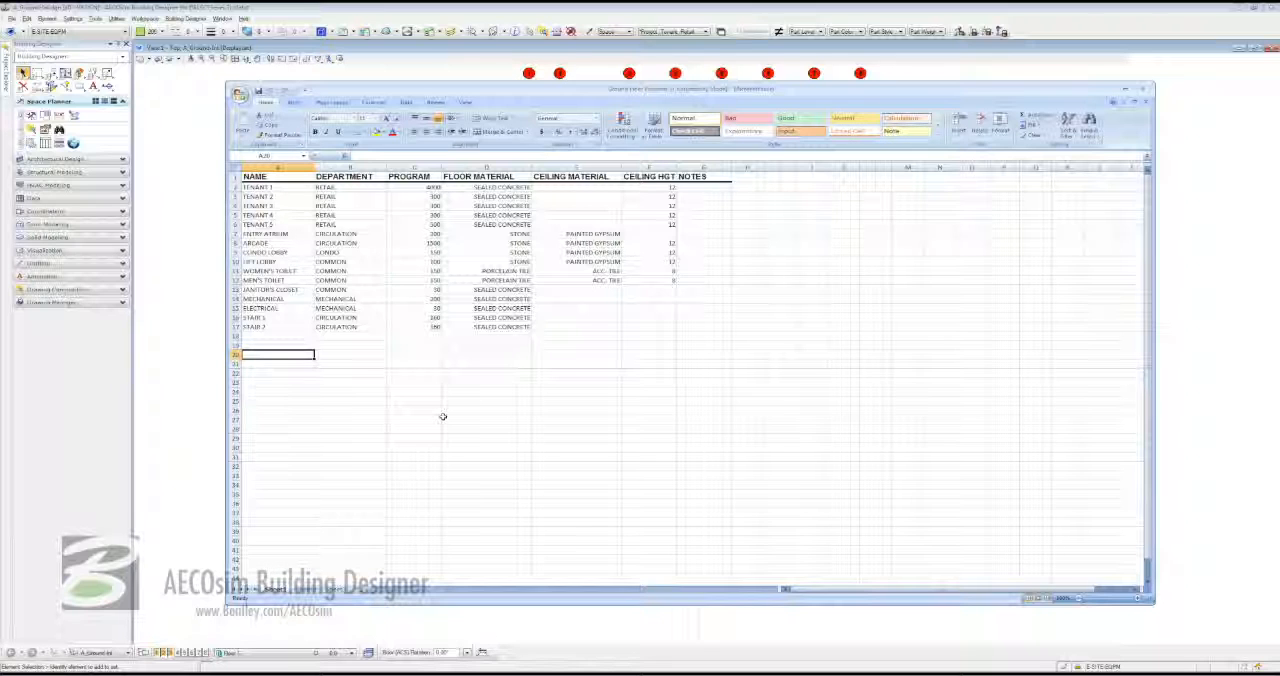
pyautogui.click(221, 230)
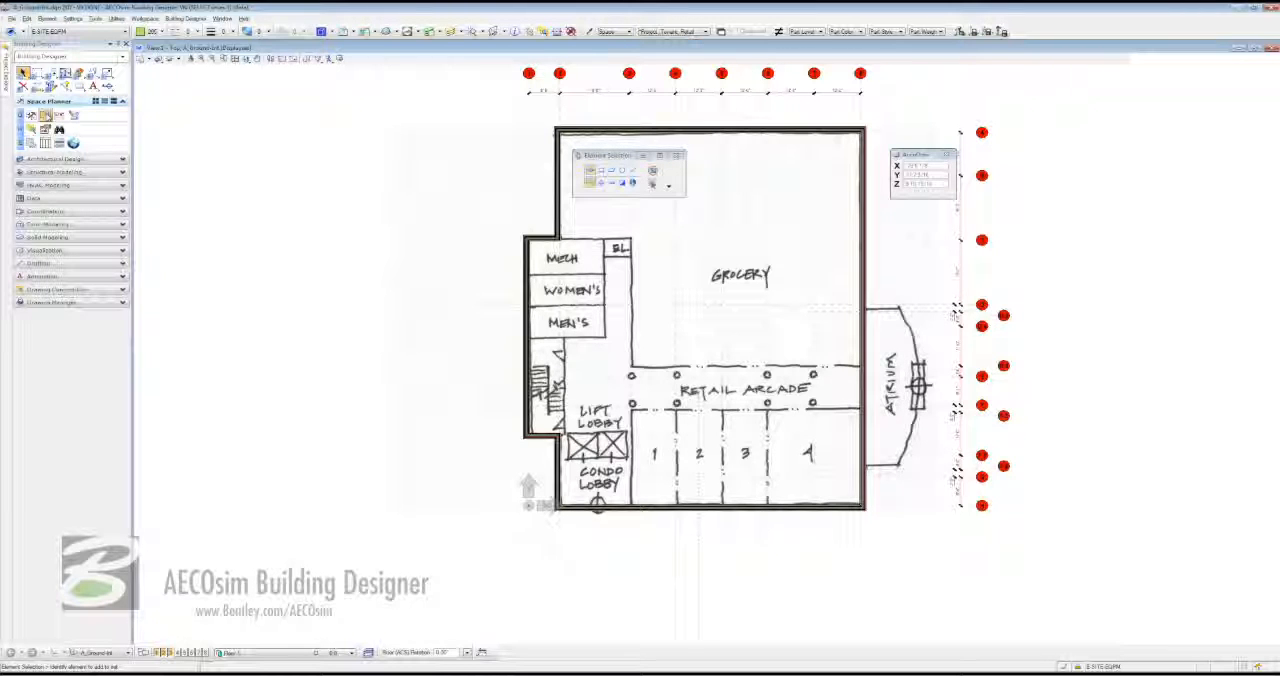
pyautogui.click(45, 115)
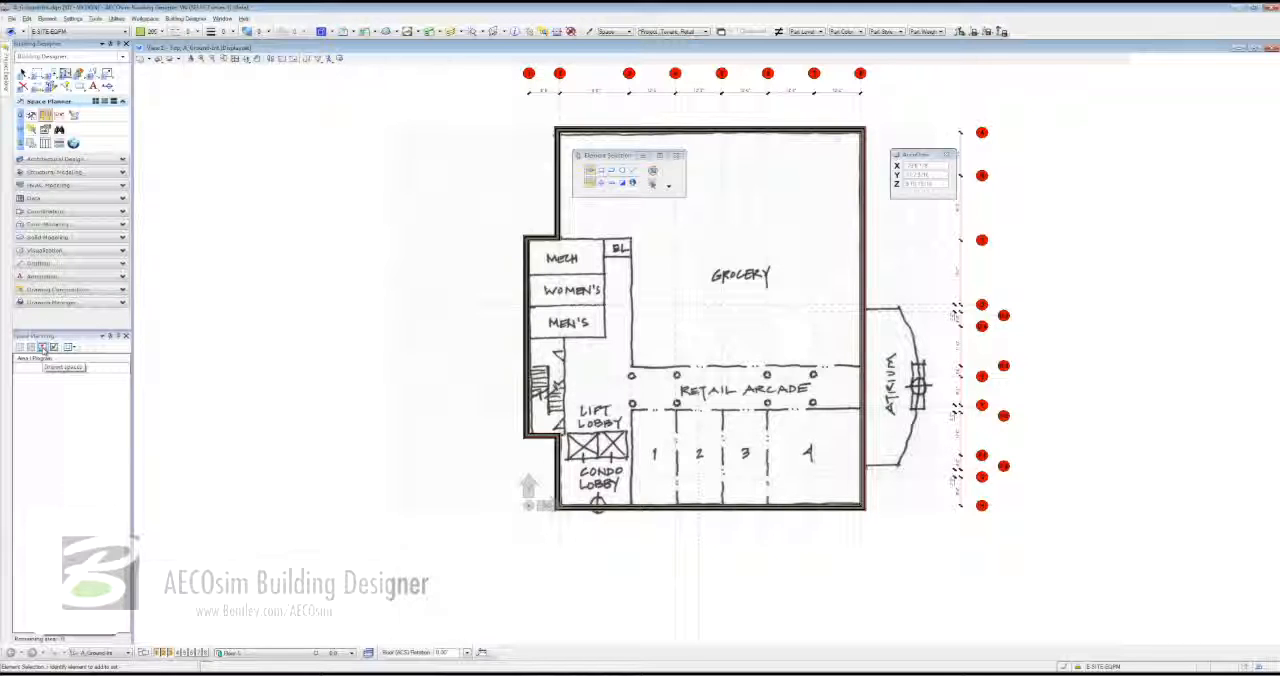
# - Start a space import from Sheet1 of the Ground Floor Program spreadsheet, treating the first row as field names
pyautogui.click(43, 348)
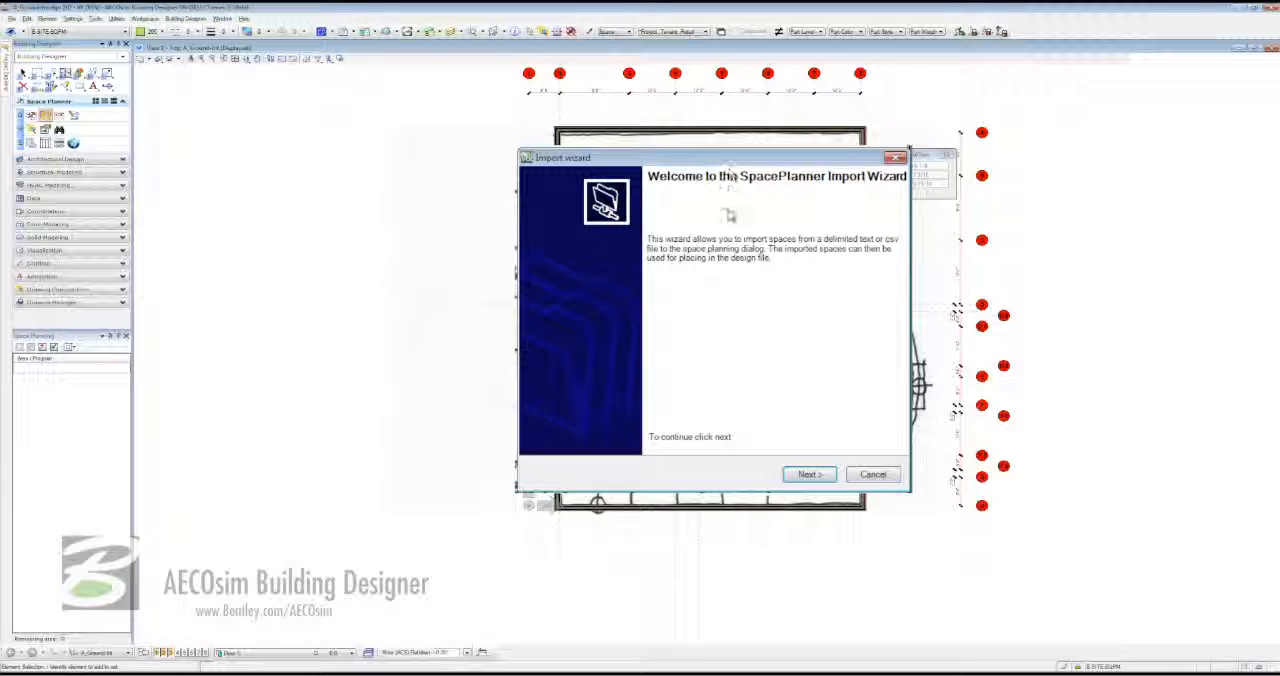
pyautogui.click(806, 476)
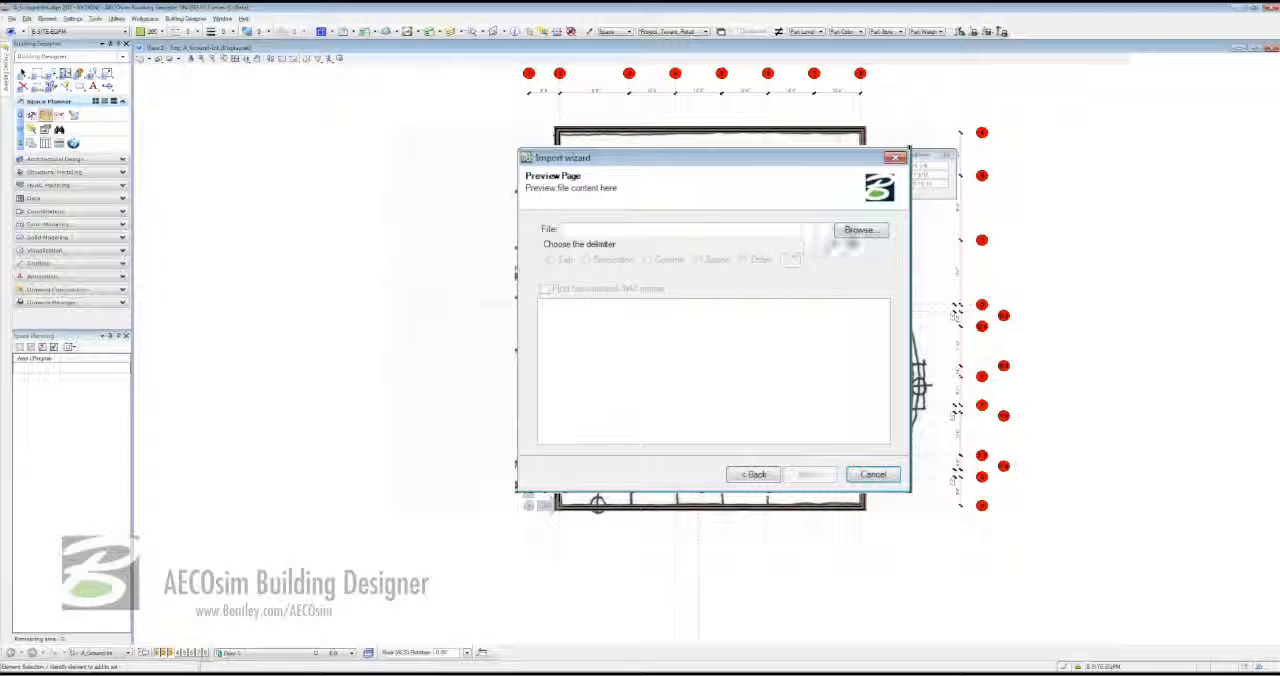
pyautogui.click(855, 230)
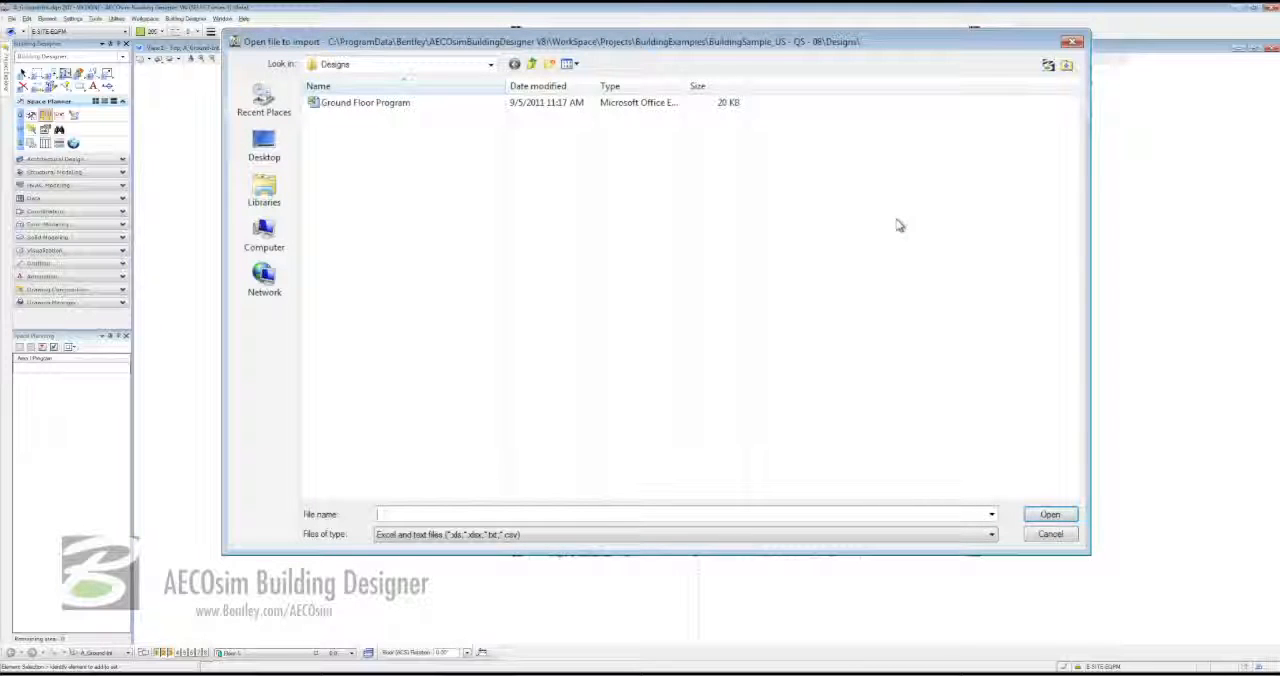
pyautogui.click(357, 107)
pyautogui.doubleClick(357, 105)
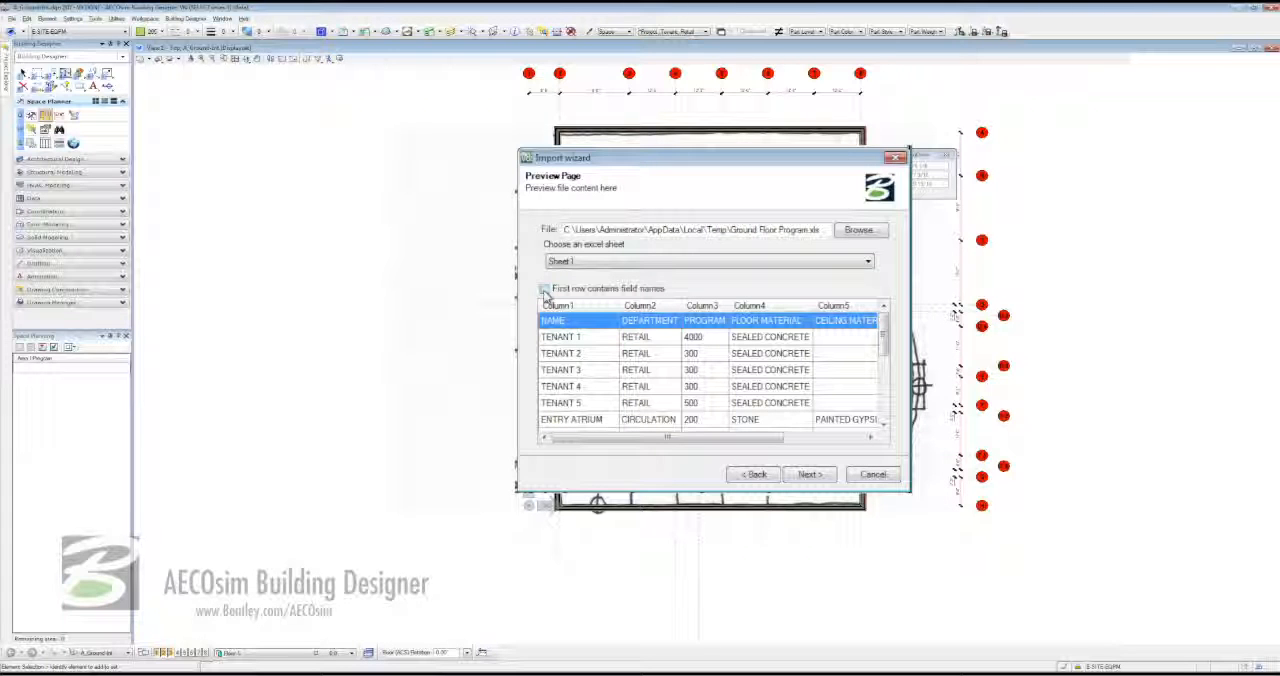
pyautogui.click(544, 289)
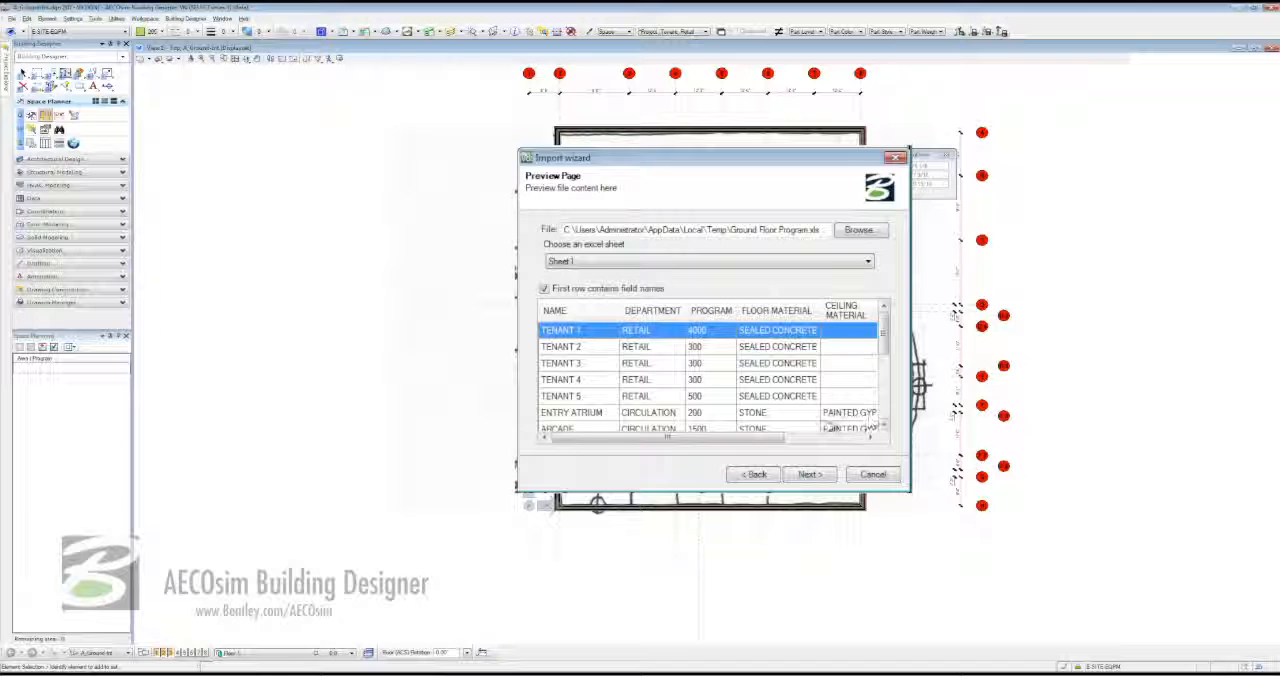
pyautogui.click(811, 477)
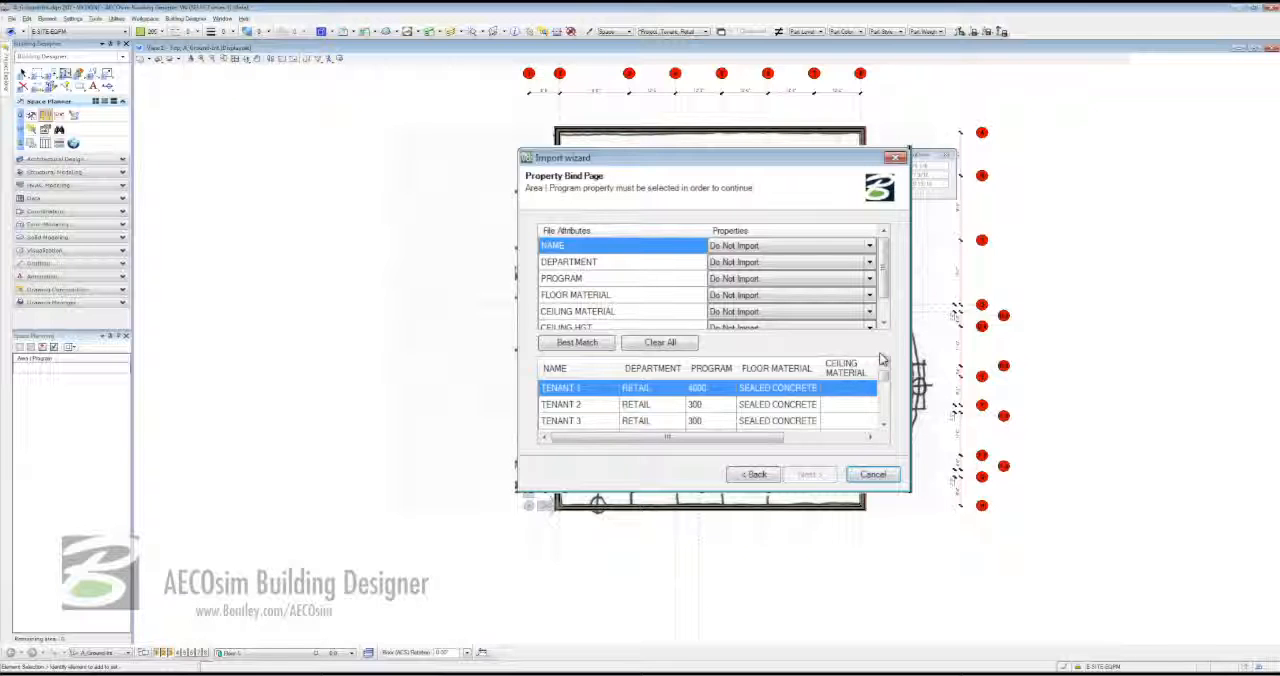
# - Apply the best-match property binding and bind the NAME attribute to Label
pyautogui.click(576, 343)
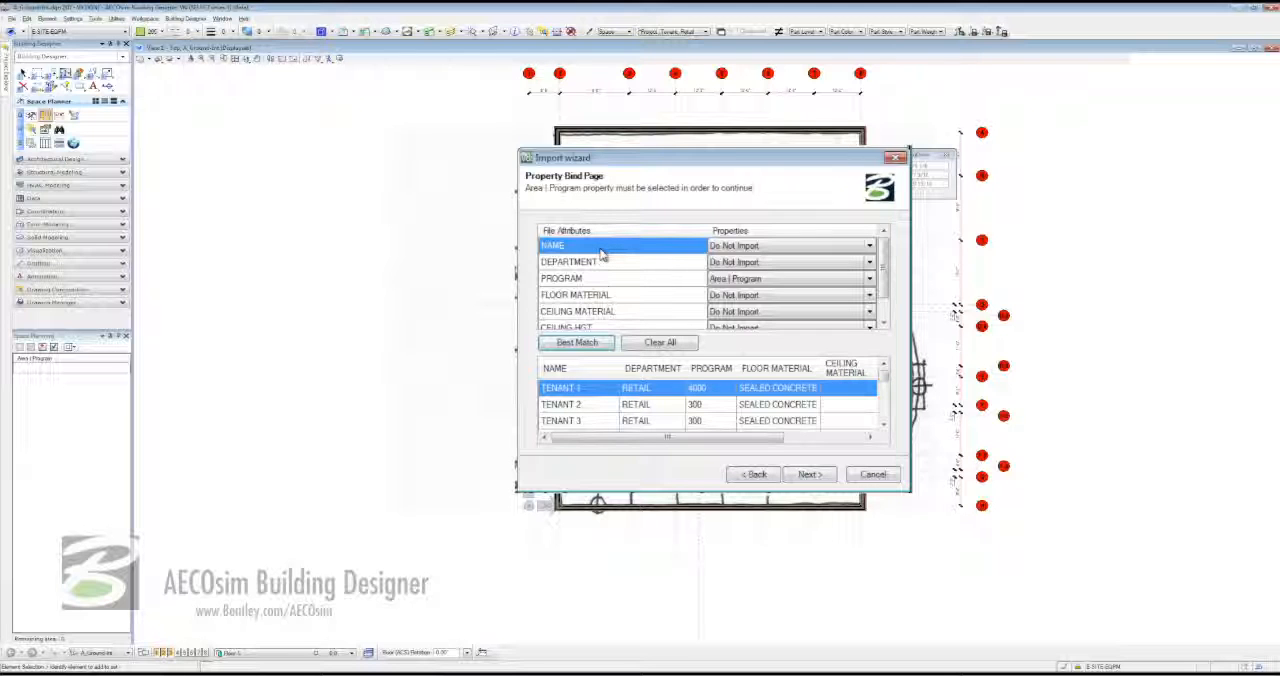
pyautogui.click(869, 247)
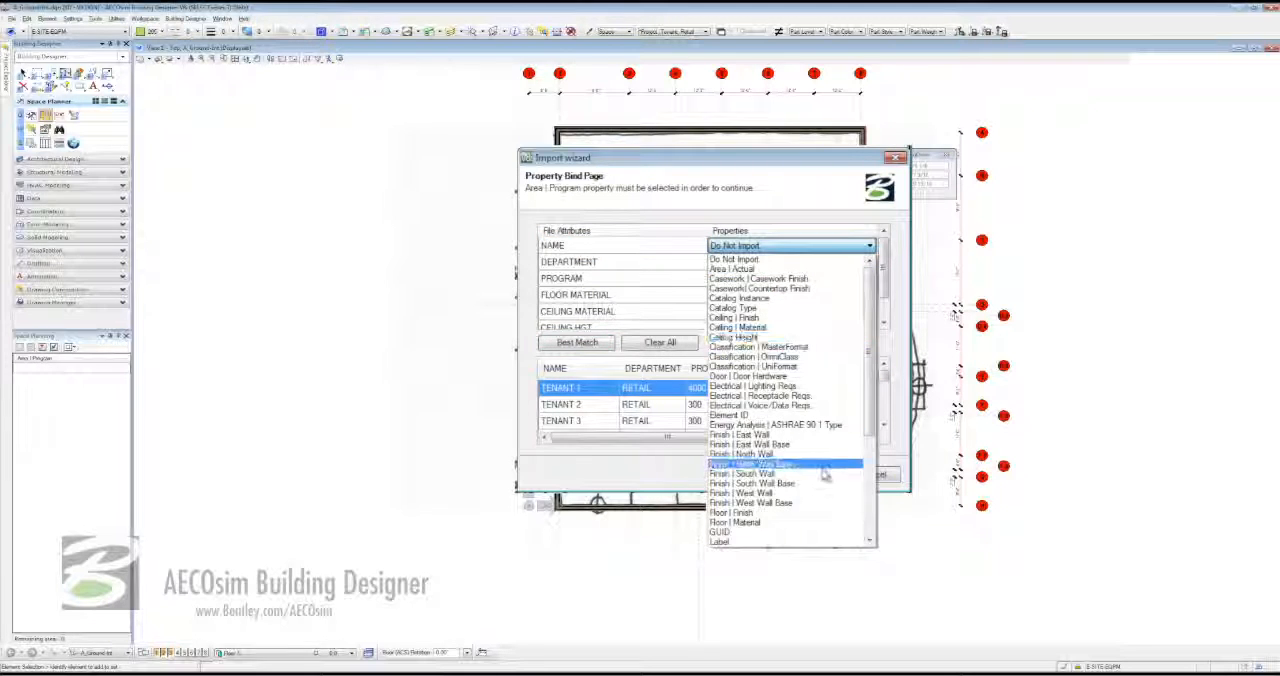
pyautogui.scroll(-1, 813, 519)
pyautogui.scroll(-1, 813, 519)
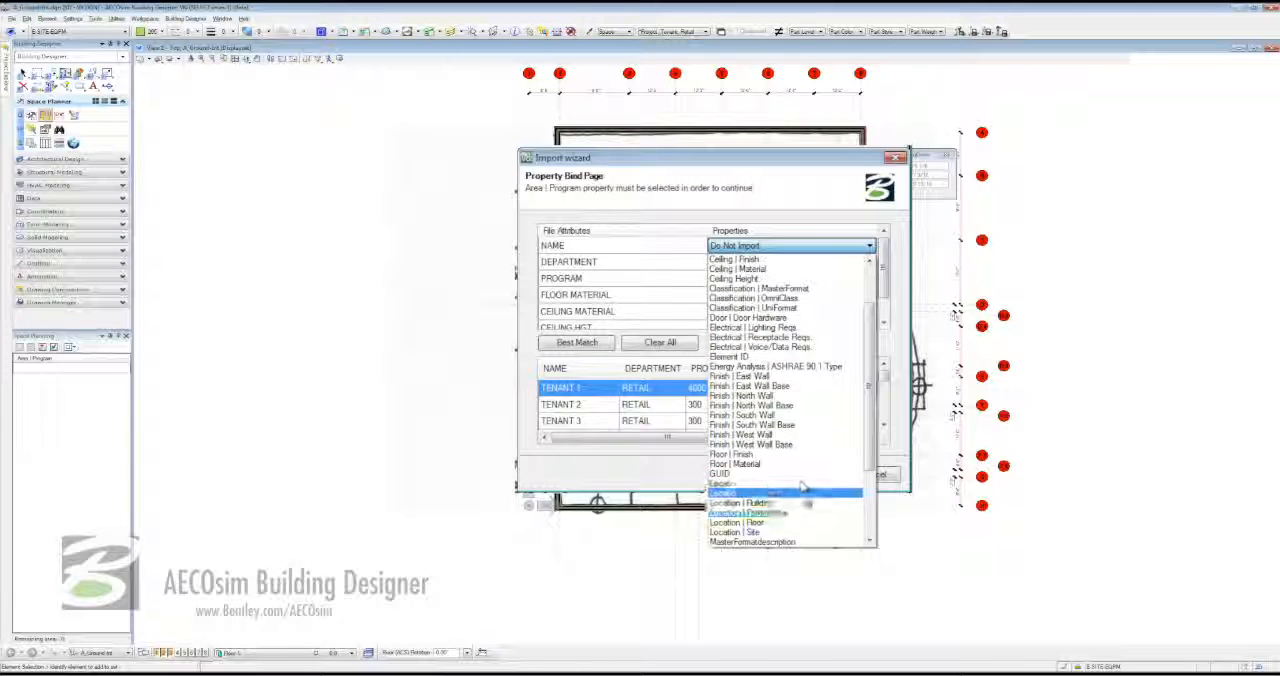
pyautogui.click(807, 486)
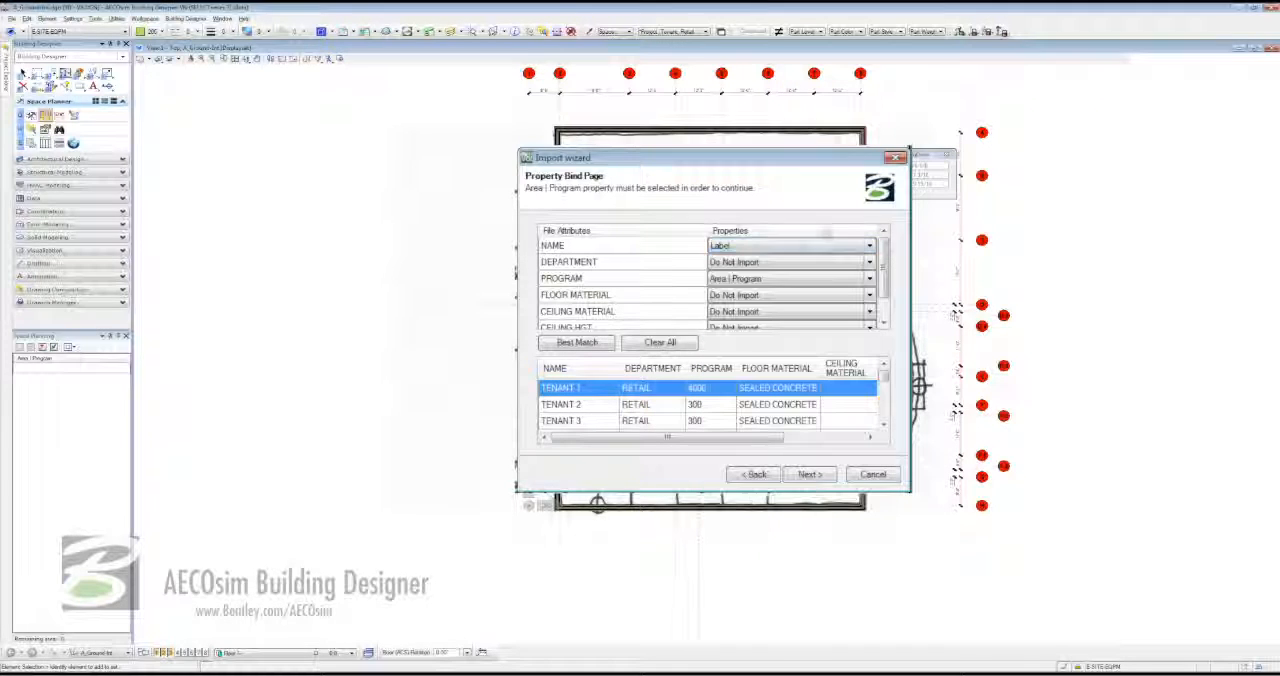
# - Bind DEPARTMENT to Location | Department and the floor and ceiling attributes to Floor | Material, Ceiling | Material and Ceiling Height, and finish the import
pyautogui.click(869, 262)
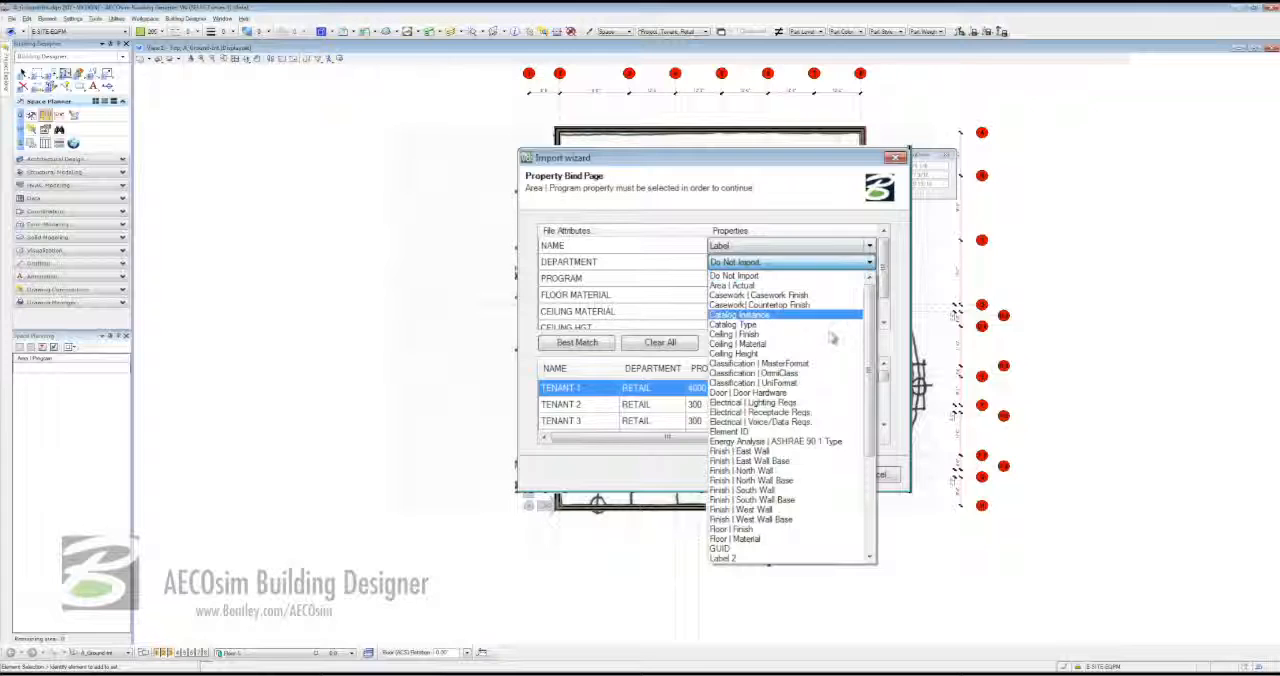
pyautogui.scroll(-5, 797, 430)
pyautogui.click(797, 432)
pyautogui.scroll(-2, 800, 300)
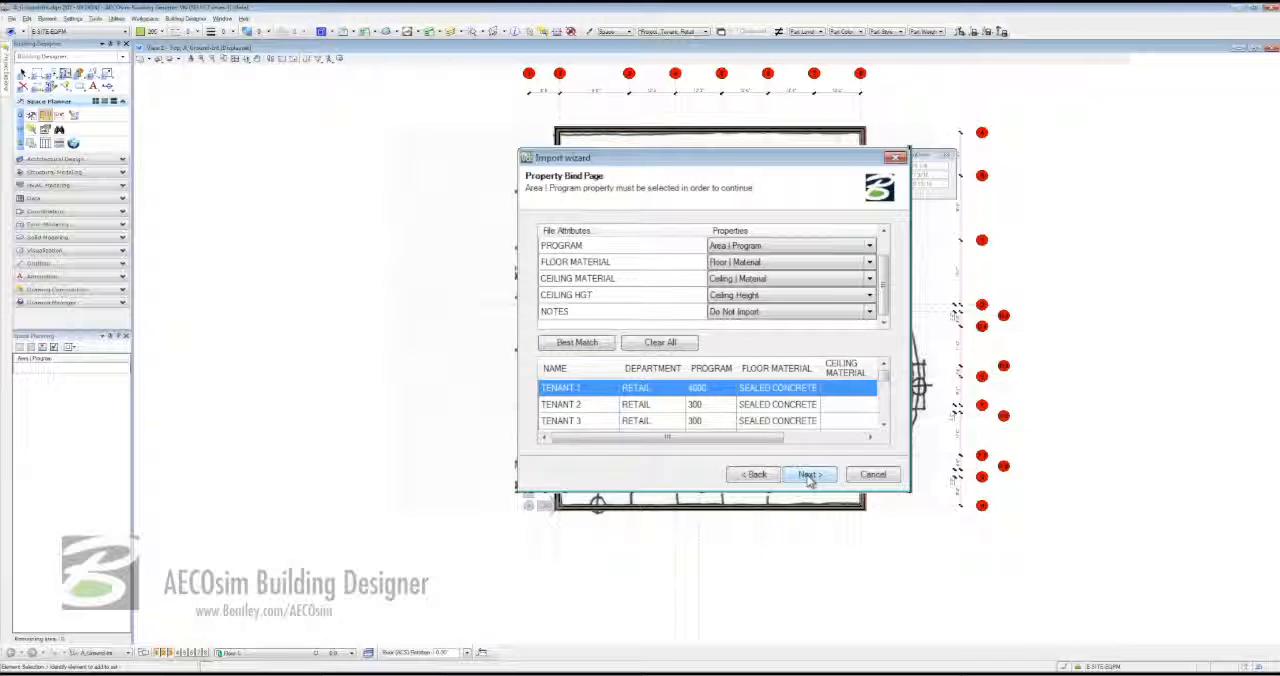
pyautogui.click(810, 476)
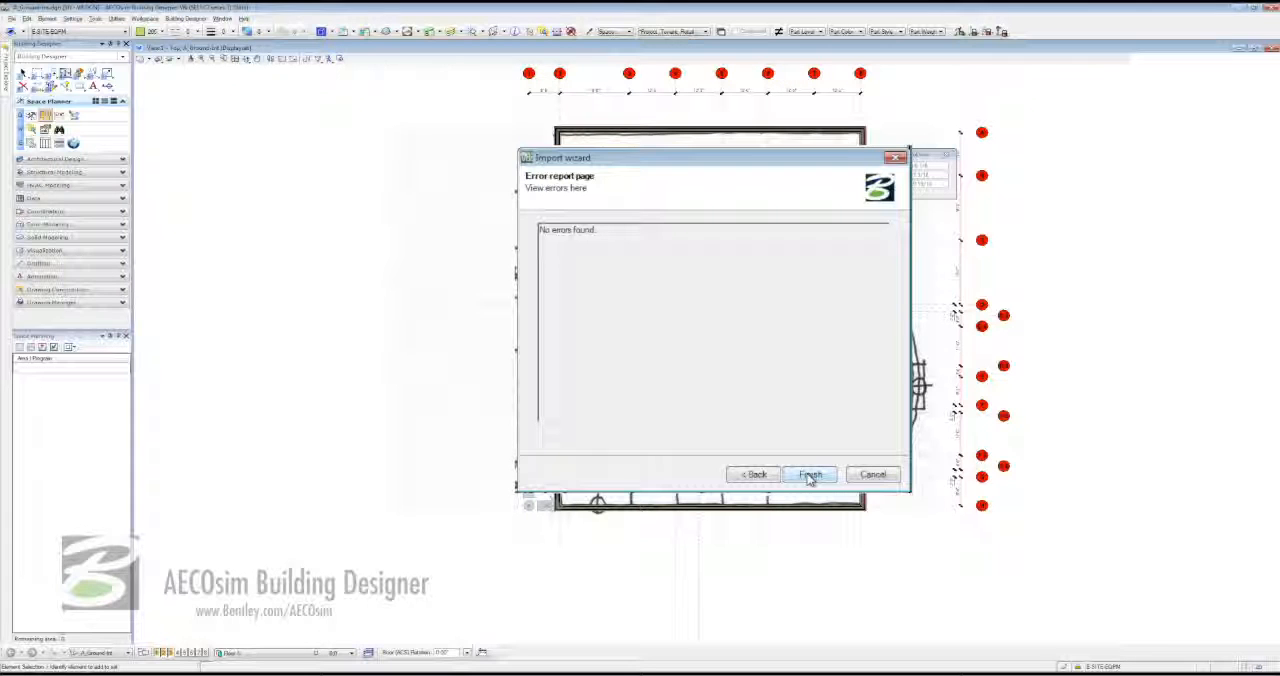
pyautogui.click(810, 476)
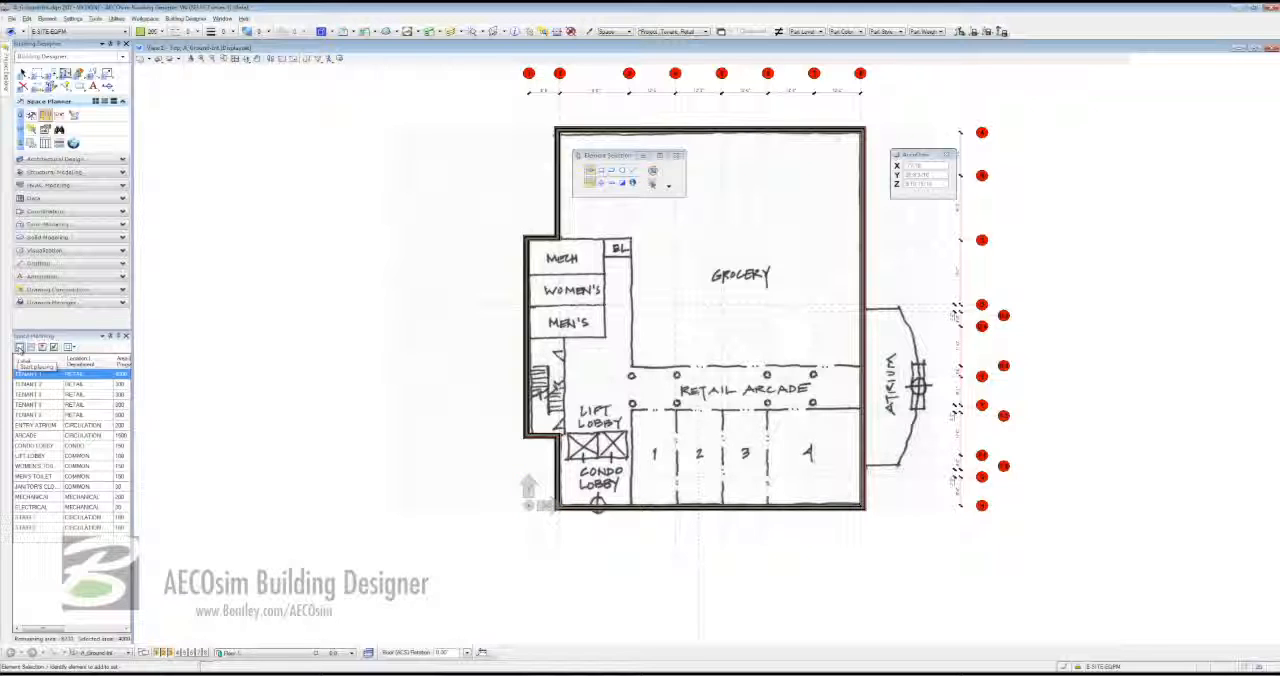
# - Place the TENANT 1 space with a length of 60 at the upper-right interior corner of the sketched grocery area
pyautogui.click(19, 347)
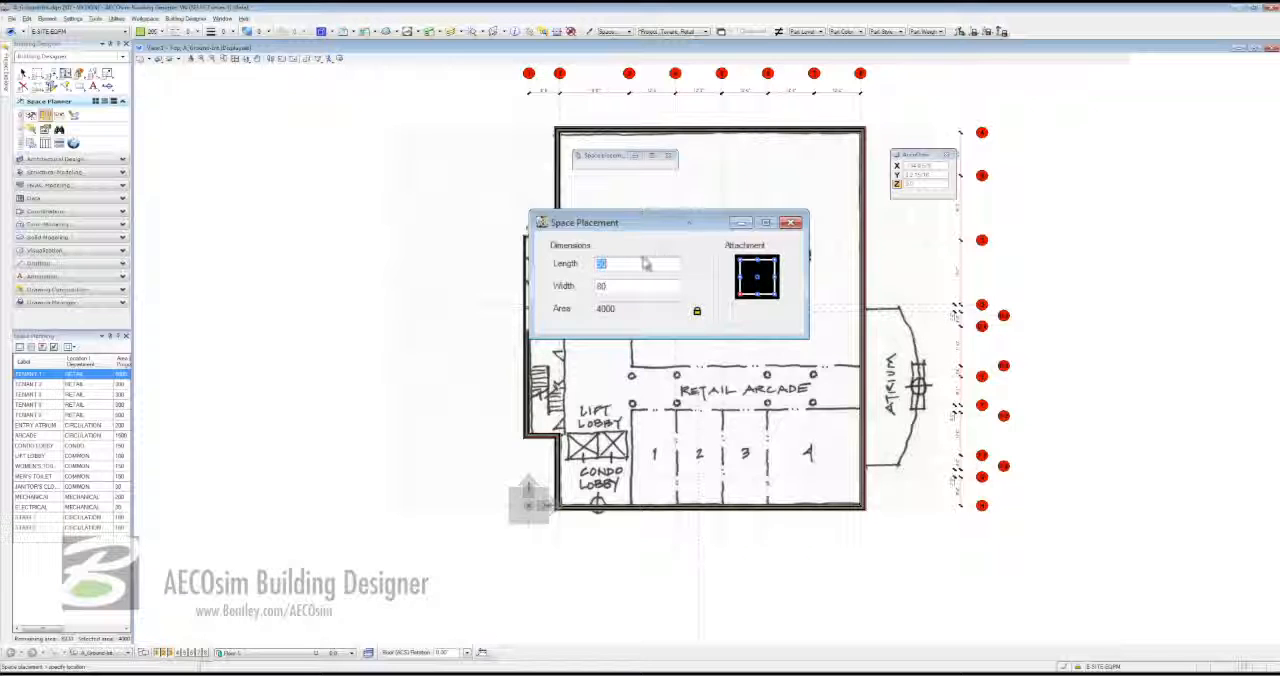
pyautogui.write('60')
pyautogui.press('Tab')
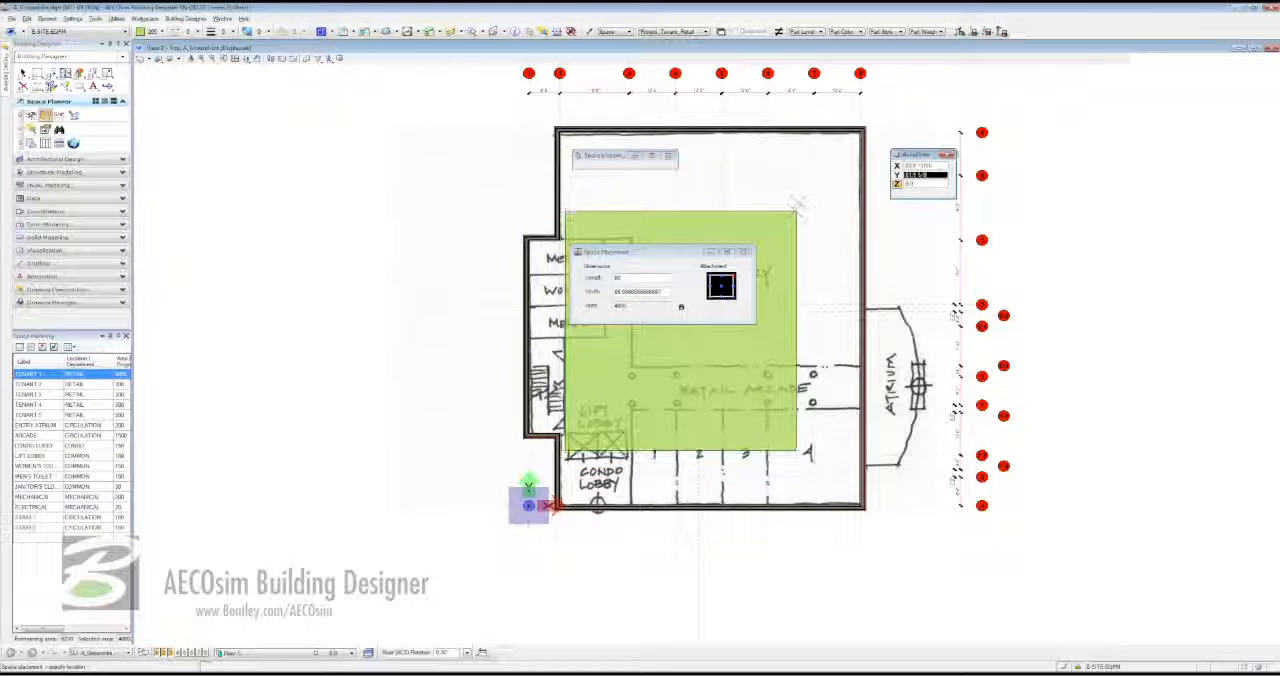
pyautogui.click(866, 121)
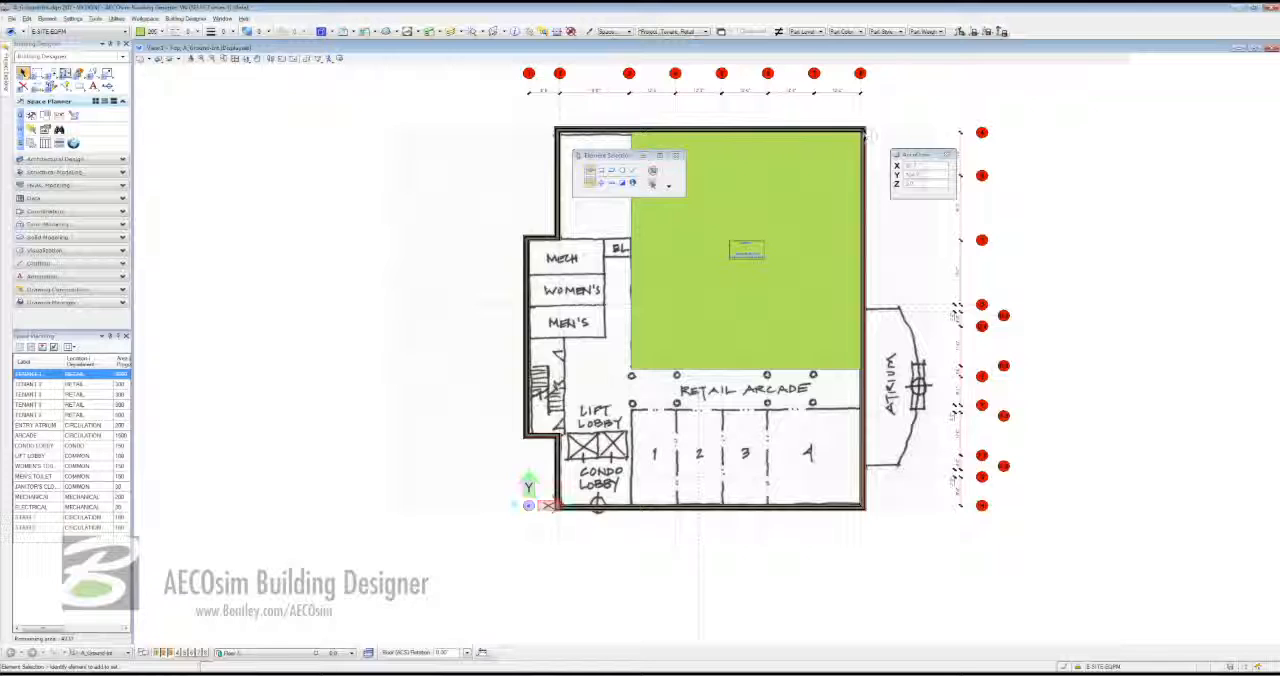
# - Place the TENANT 2 space with a length of 12 in sketched retail bay 1, anchored at the bay's lower-left corner
pyautogui.click(26, 384)
pyautogui.click(18, 348)
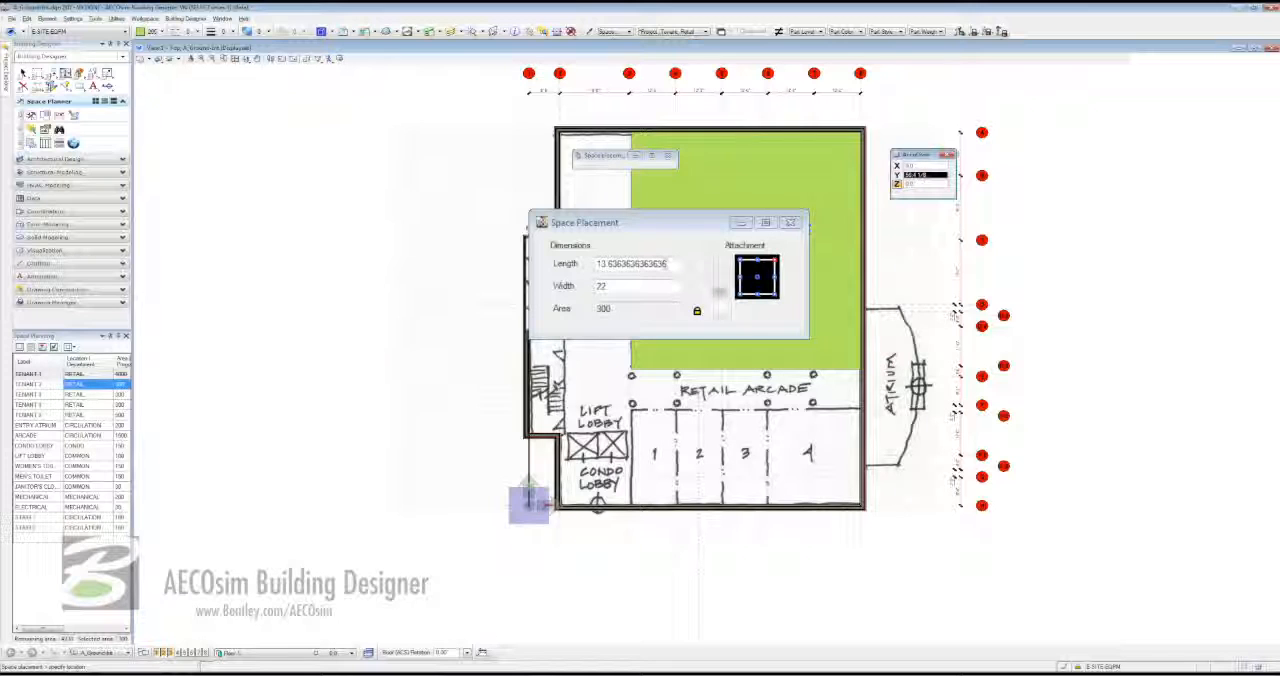
pyautogui.click(669, 264)
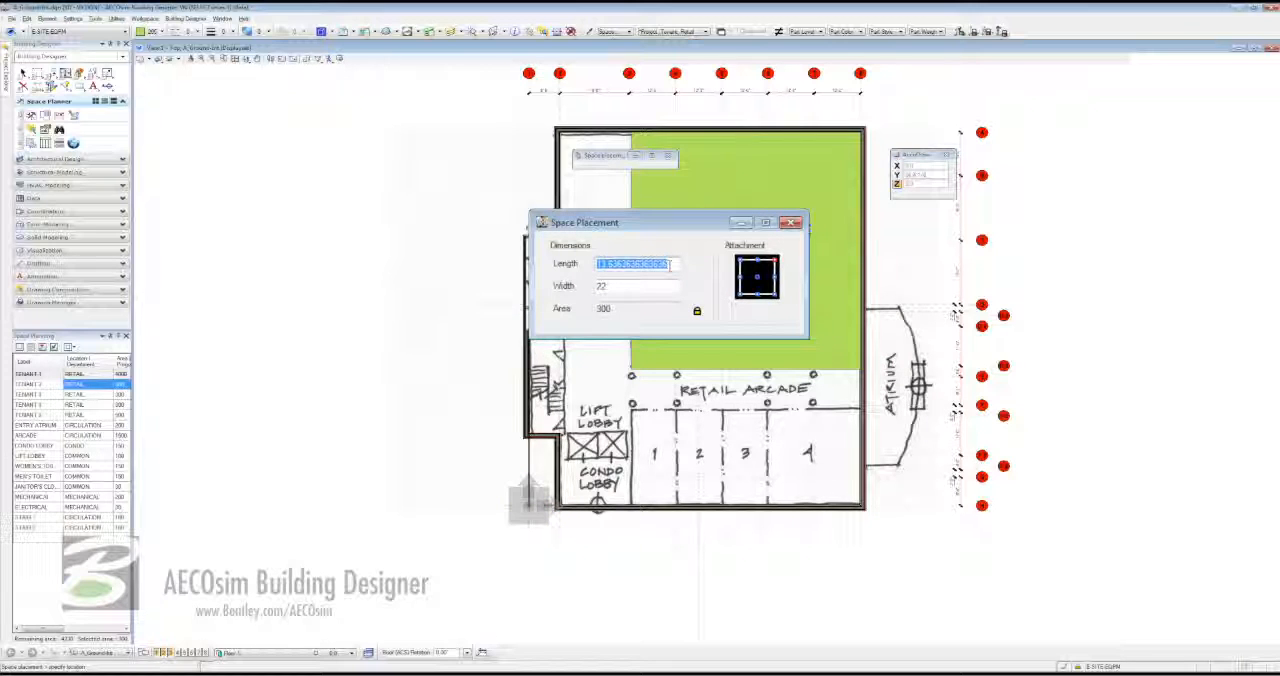
pyautogui.write('1')
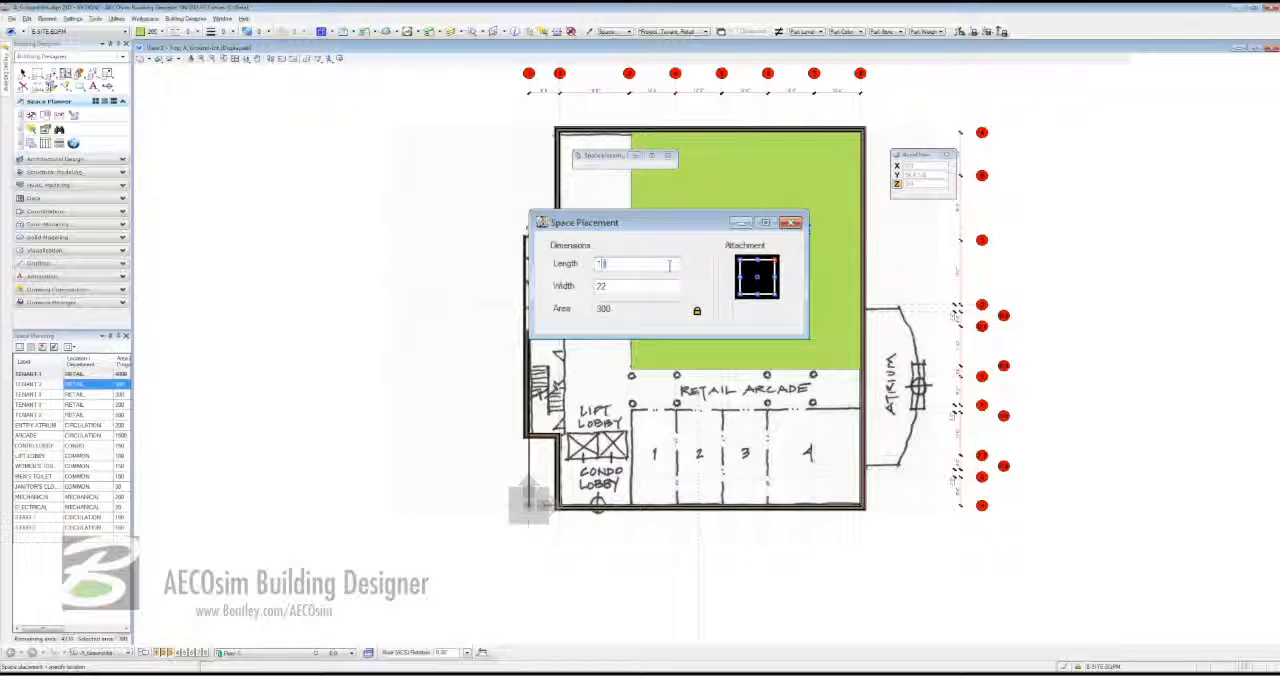
pyautogui.write('2')
pyautogui.press('Tab')
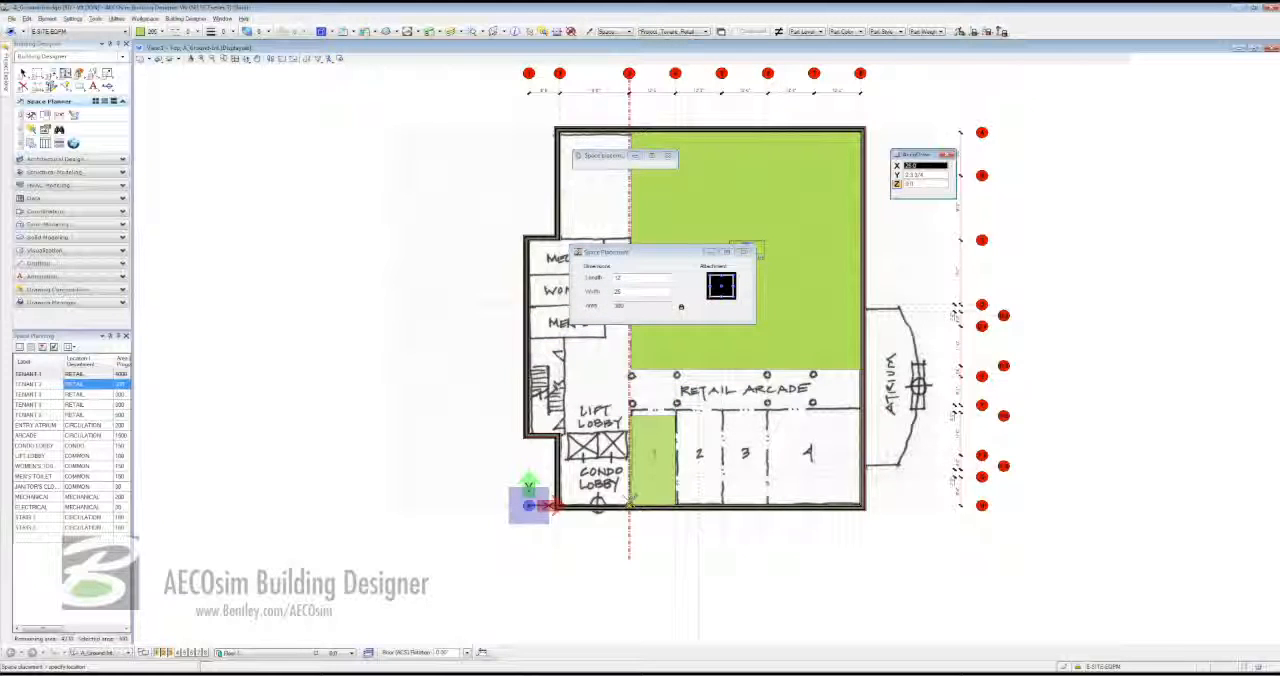
pyautogui.click(631, 500)
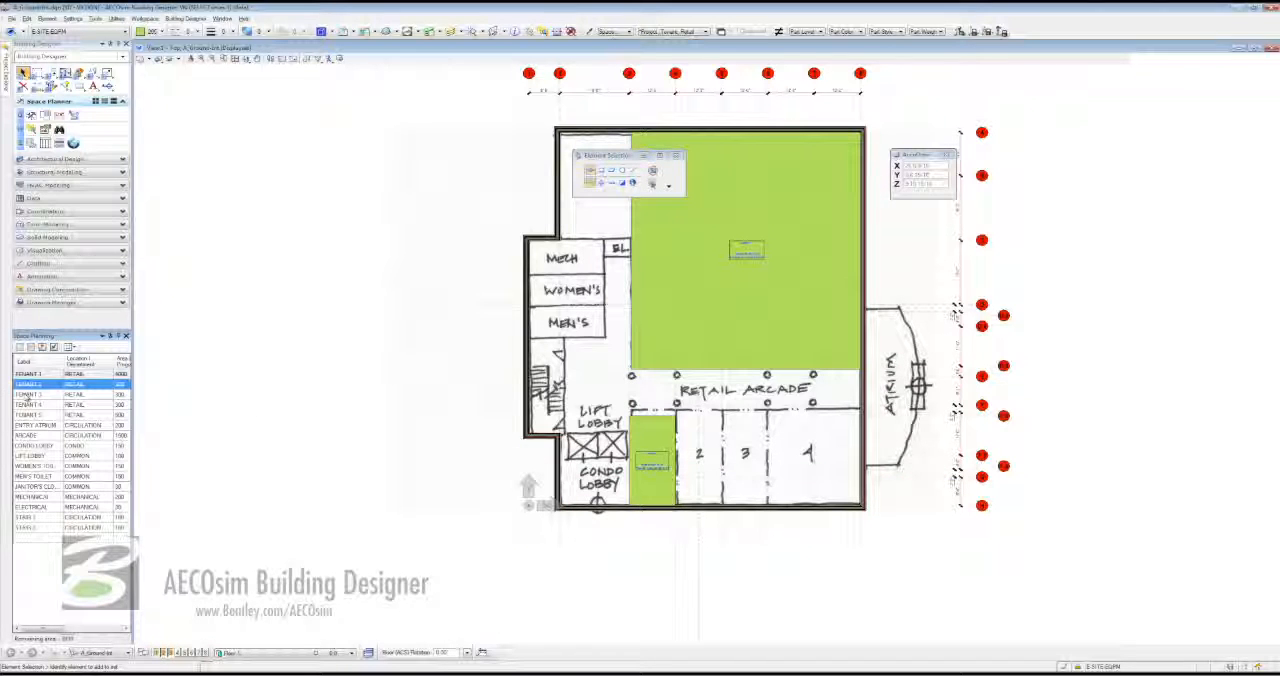
# - Place the TENANT 3, TENANT 4 and TENANT 5 spaces side by side in sketched retail bays 2, 3 and 4
pyautogui.click(28, 394)
pyautogui.click(20, 346)
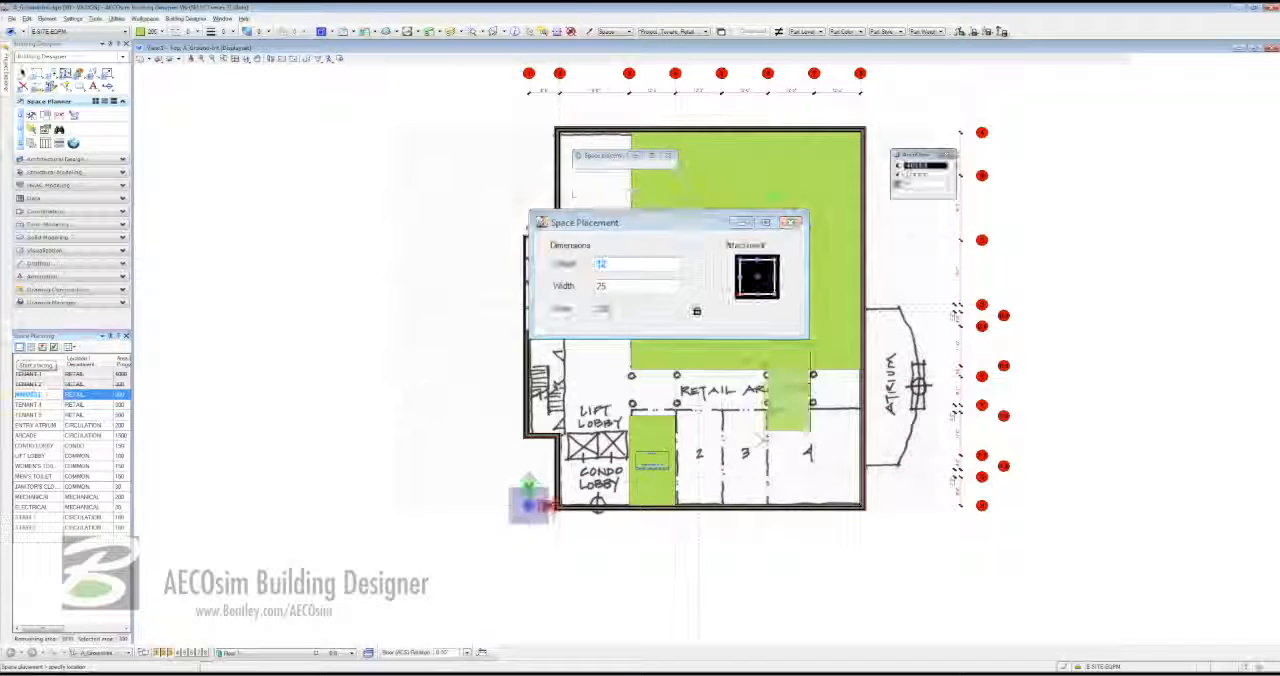
pyautogui.click(677, 505)
pyautogui.click(28, 405)
pyautogui.click(20, 346)
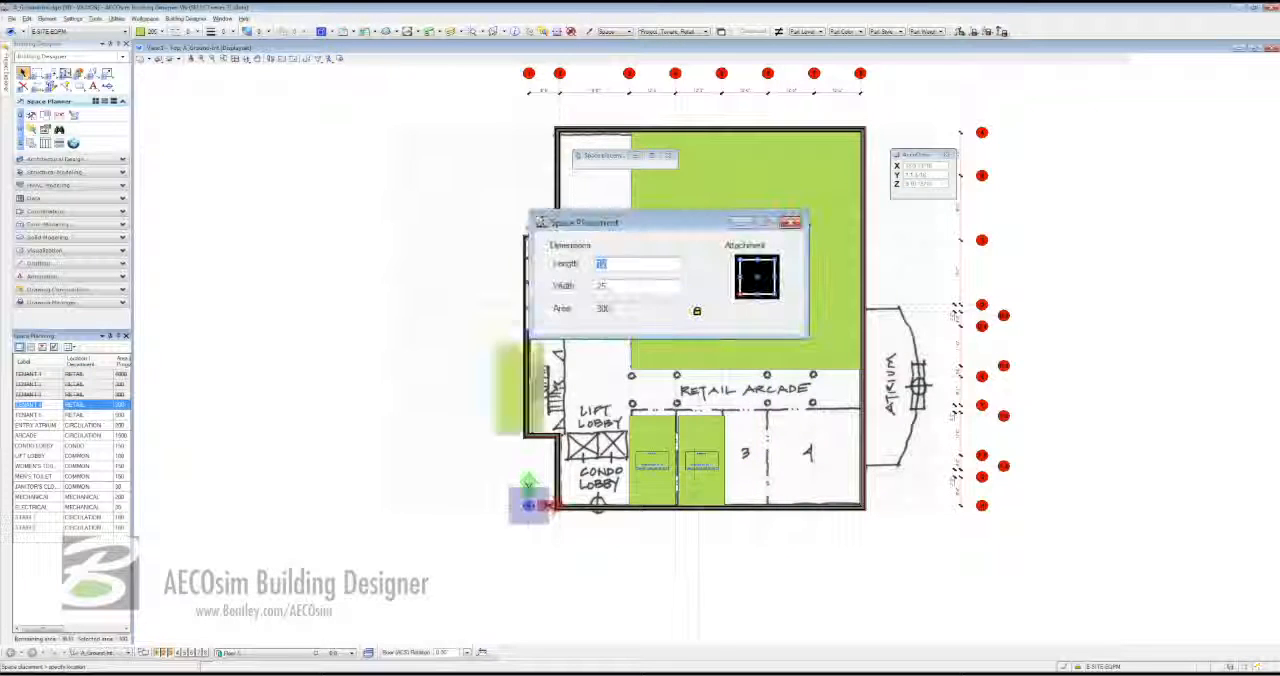
pyautogui.click(724, 505)
pyautogui.click(28, 414)
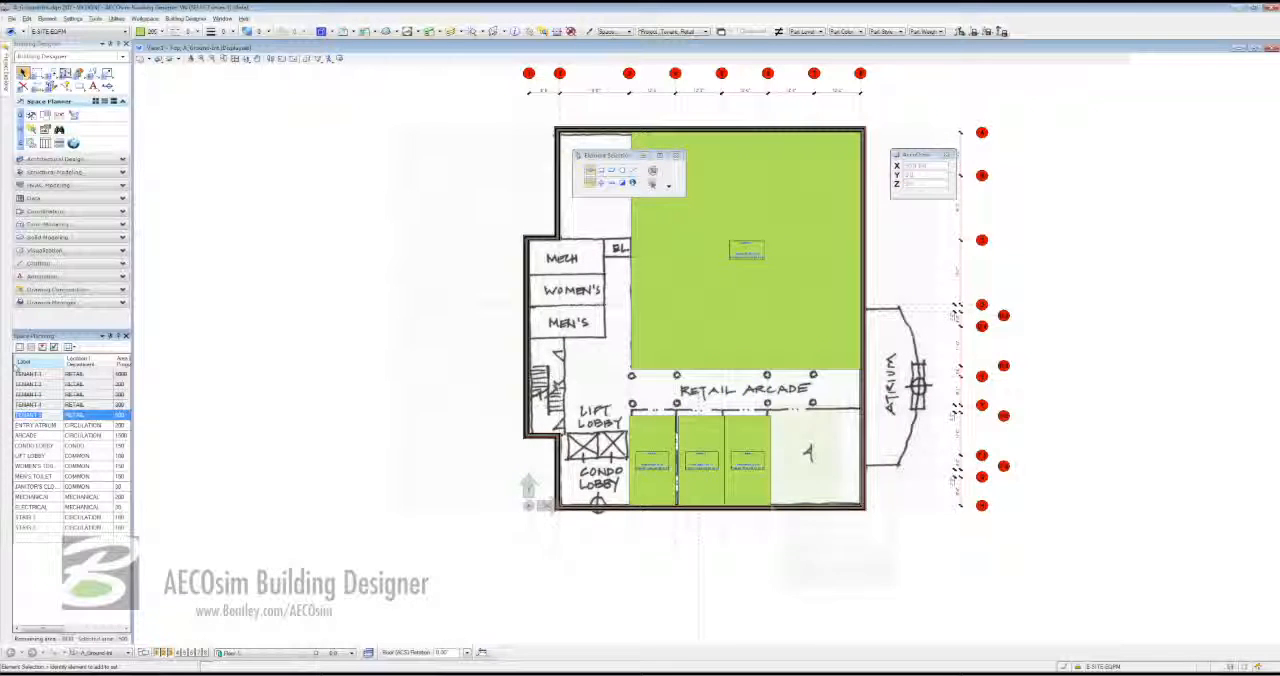
pyautogui.click(20, 346)
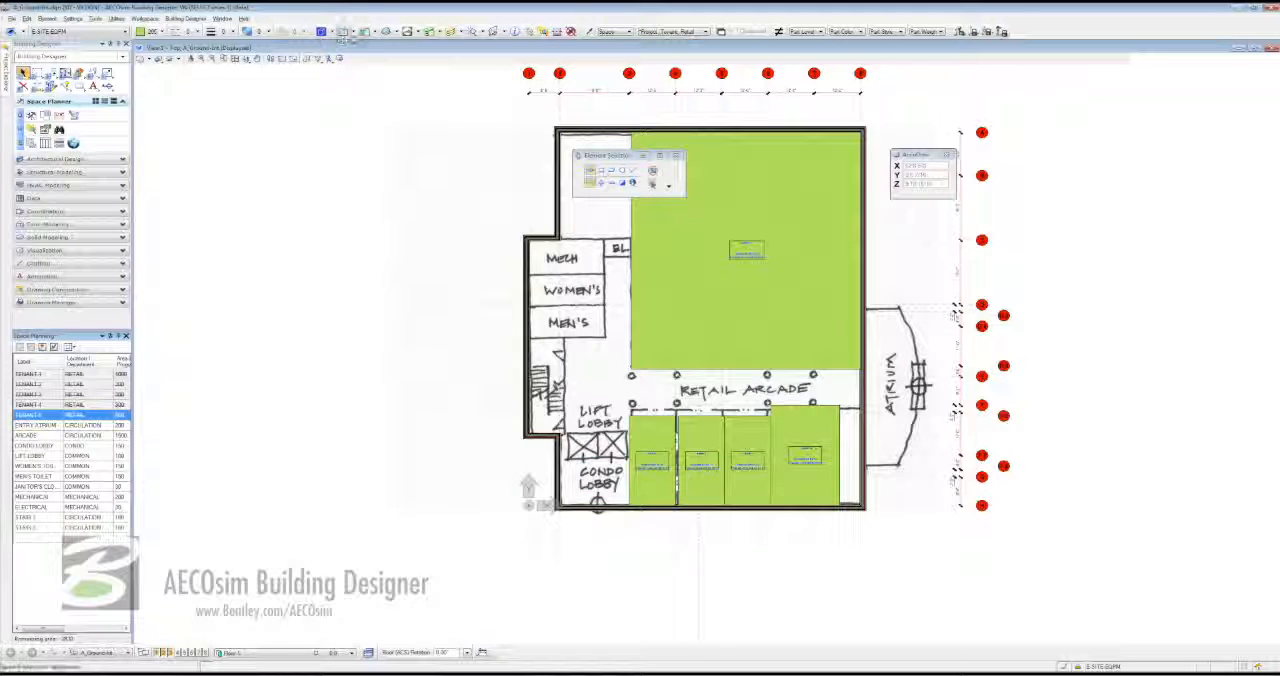
# - Turn off the display of the Ground.jpg sketch reference in view 1
pyautogui.click(372, 32)
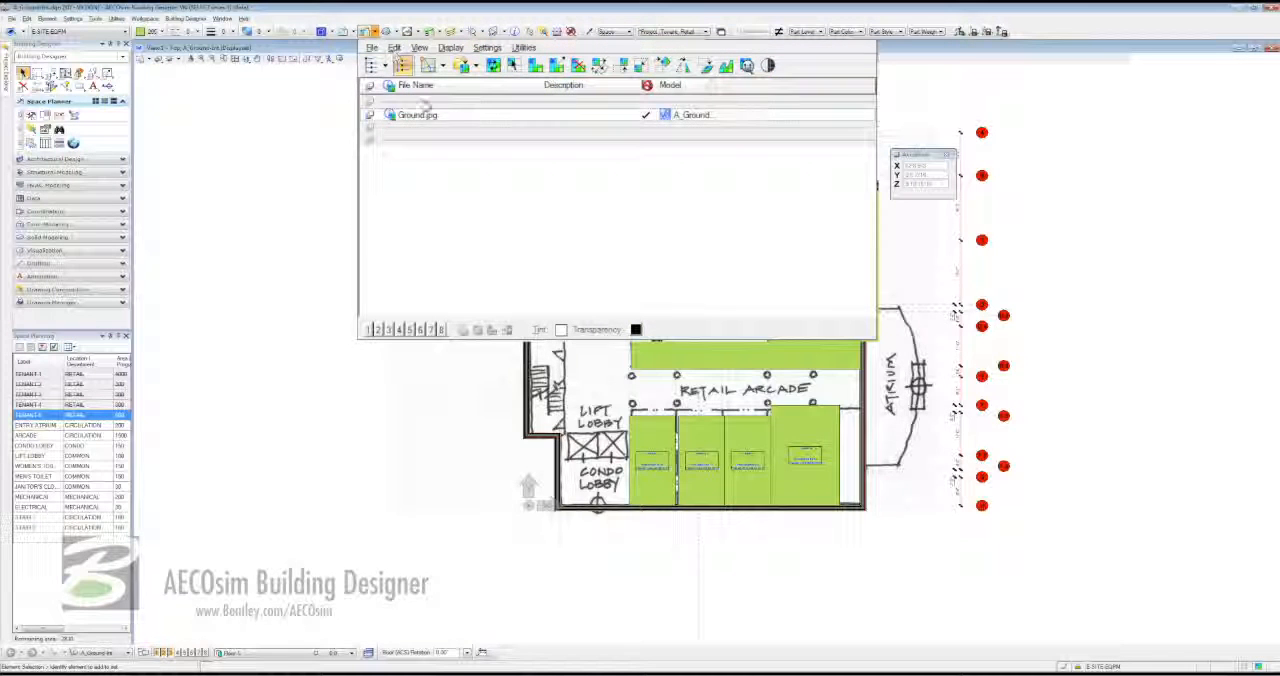
pyautogui.click(430, 118)
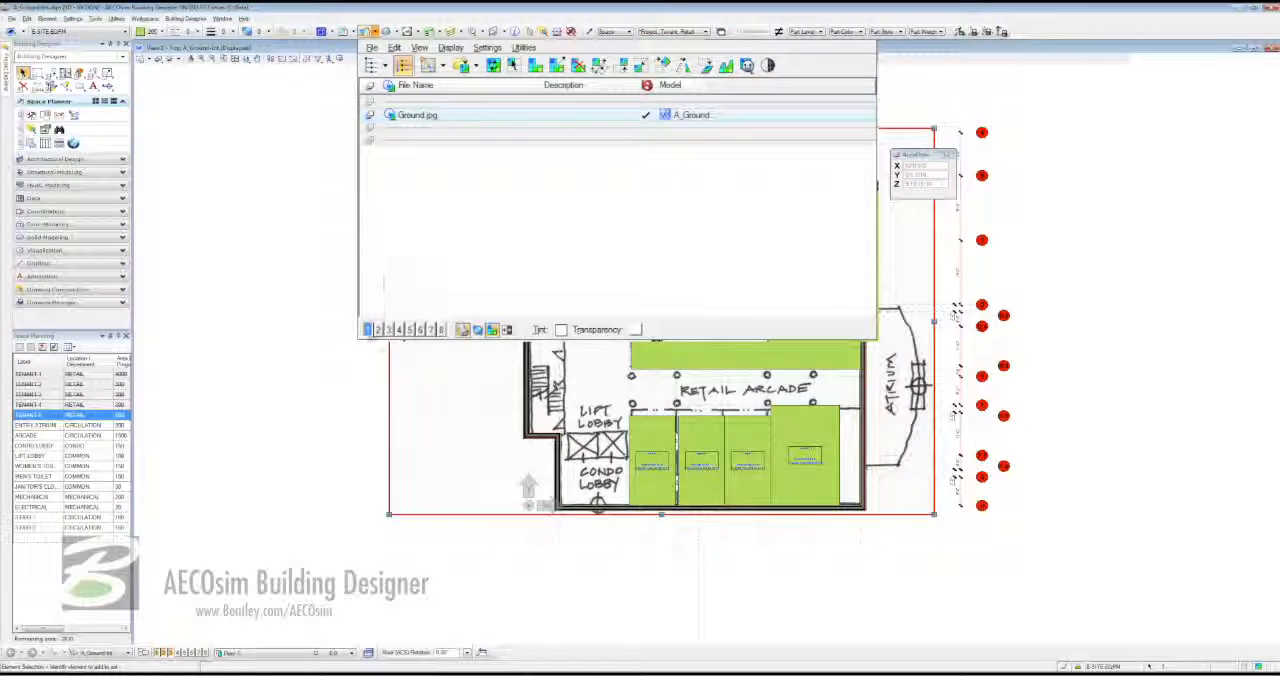
pyautogui.click(367, 330)
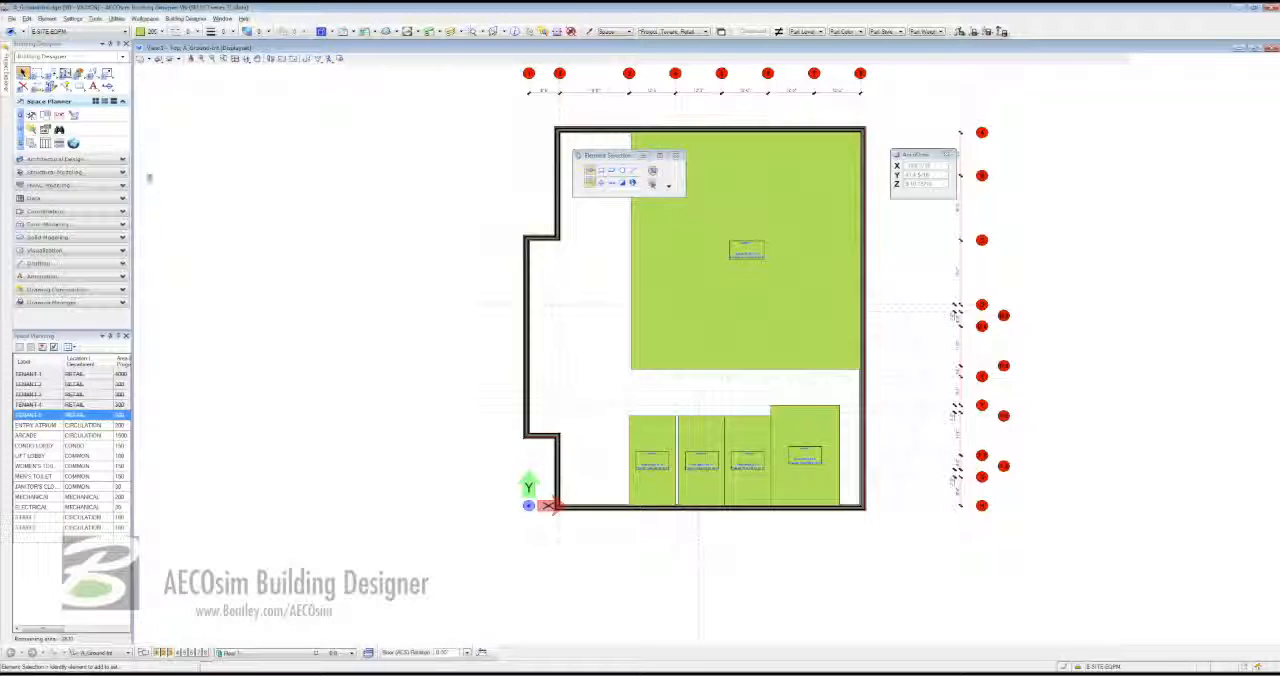
# - Use Modify Element to stretch the upper edge of the TENANT 2 space upward toward the retail arcade
pyautogui.click(107, 74)
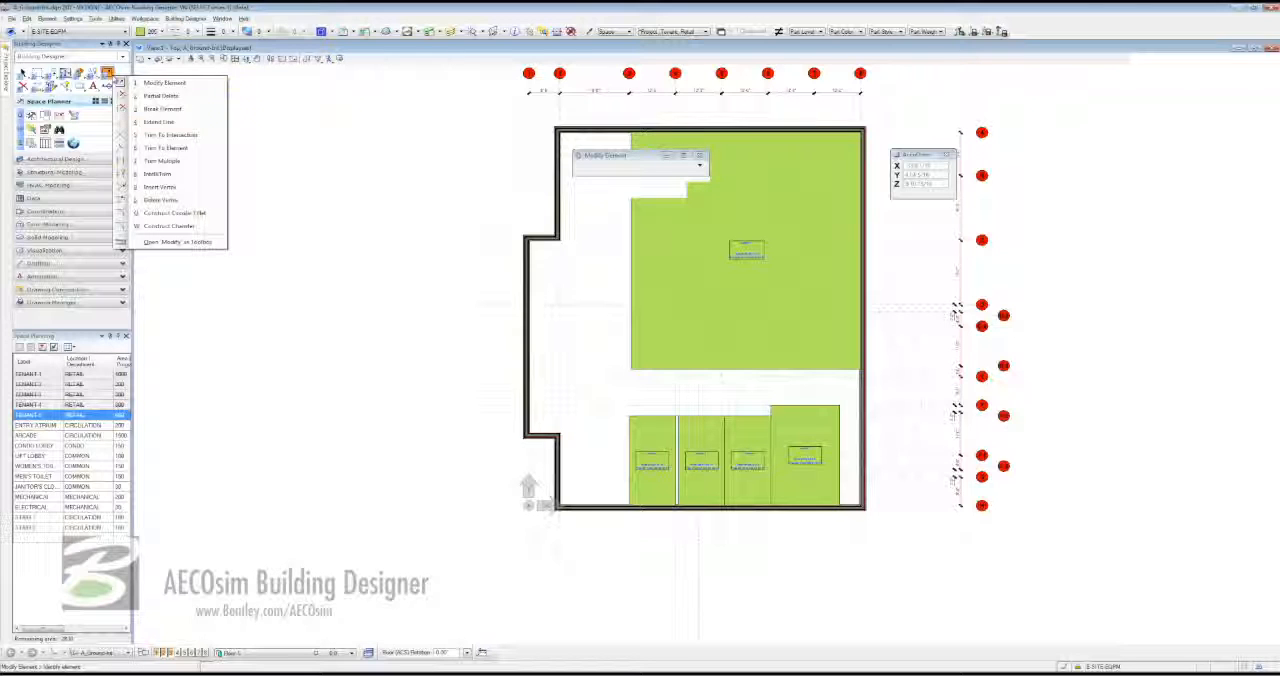
pyautogui.click(165, 83)
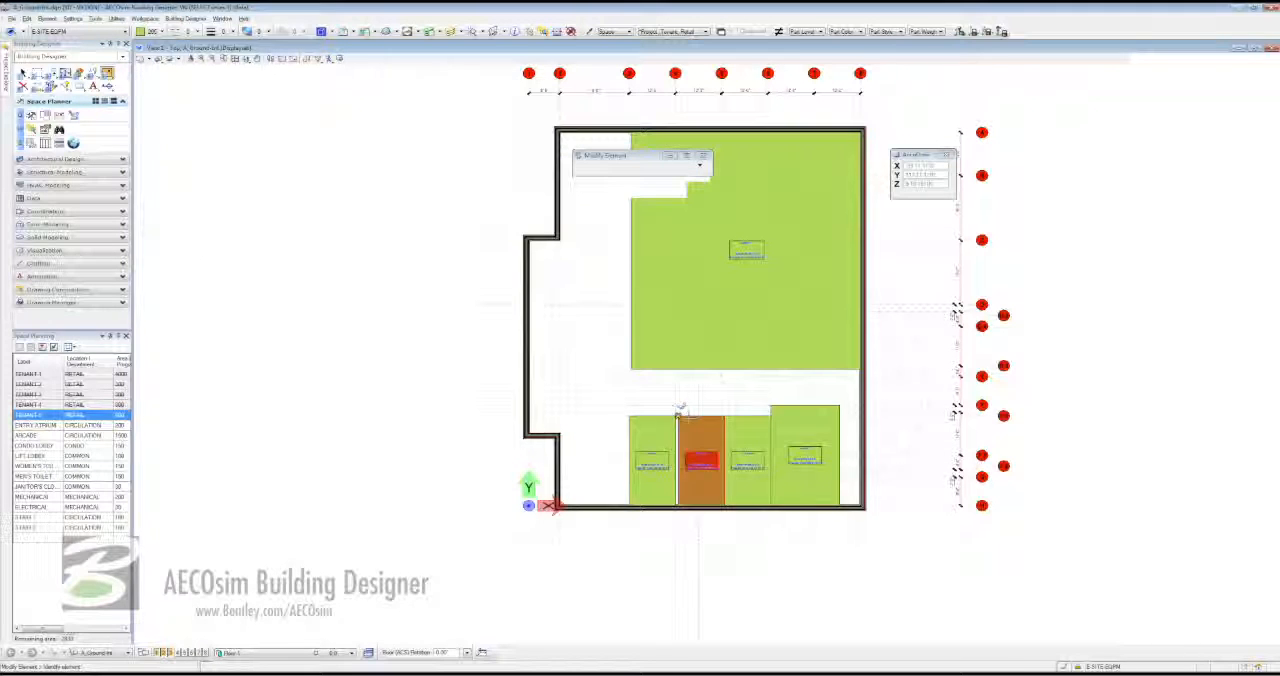
pyautogui.scroll(4, 652, 410)
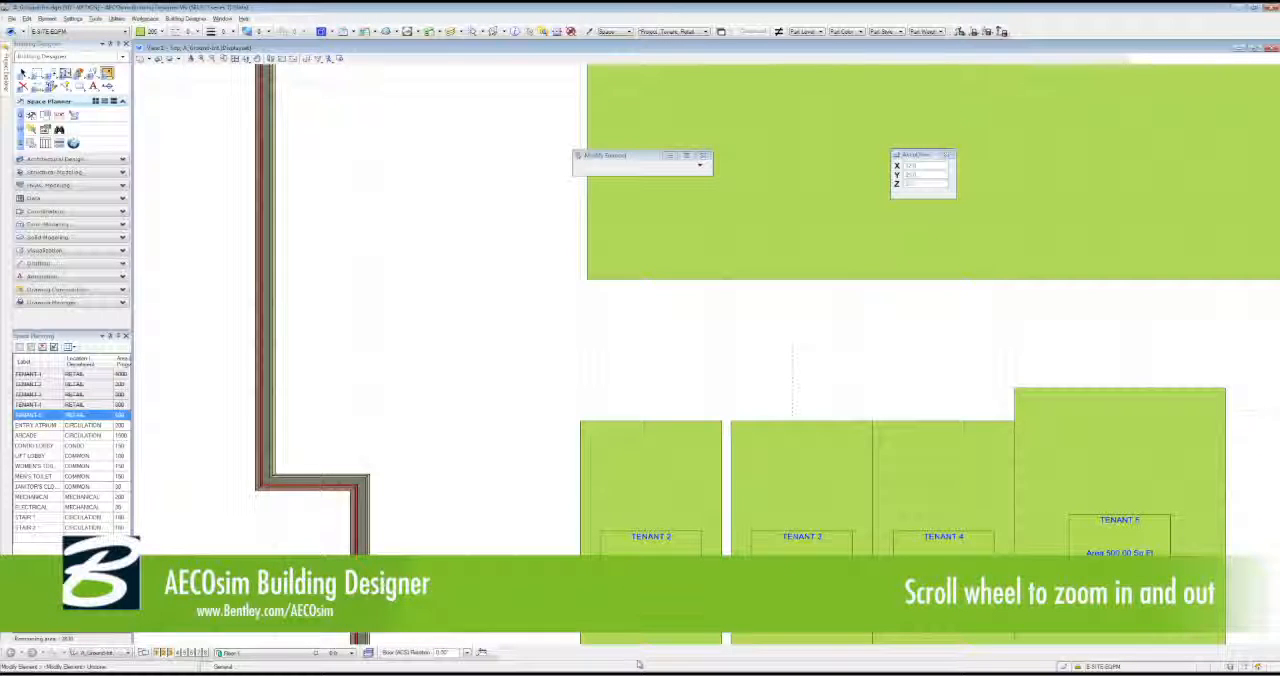
pyautogui.click(638, 420)
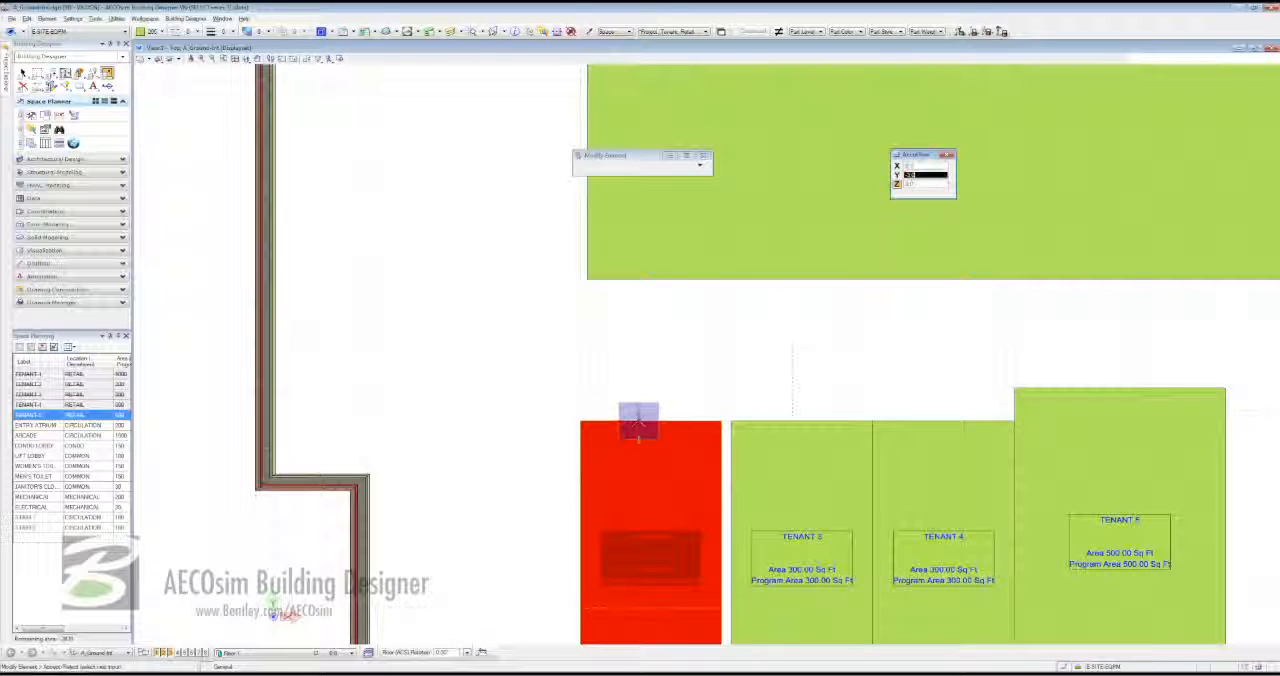
pyautogui.click(640, 389)
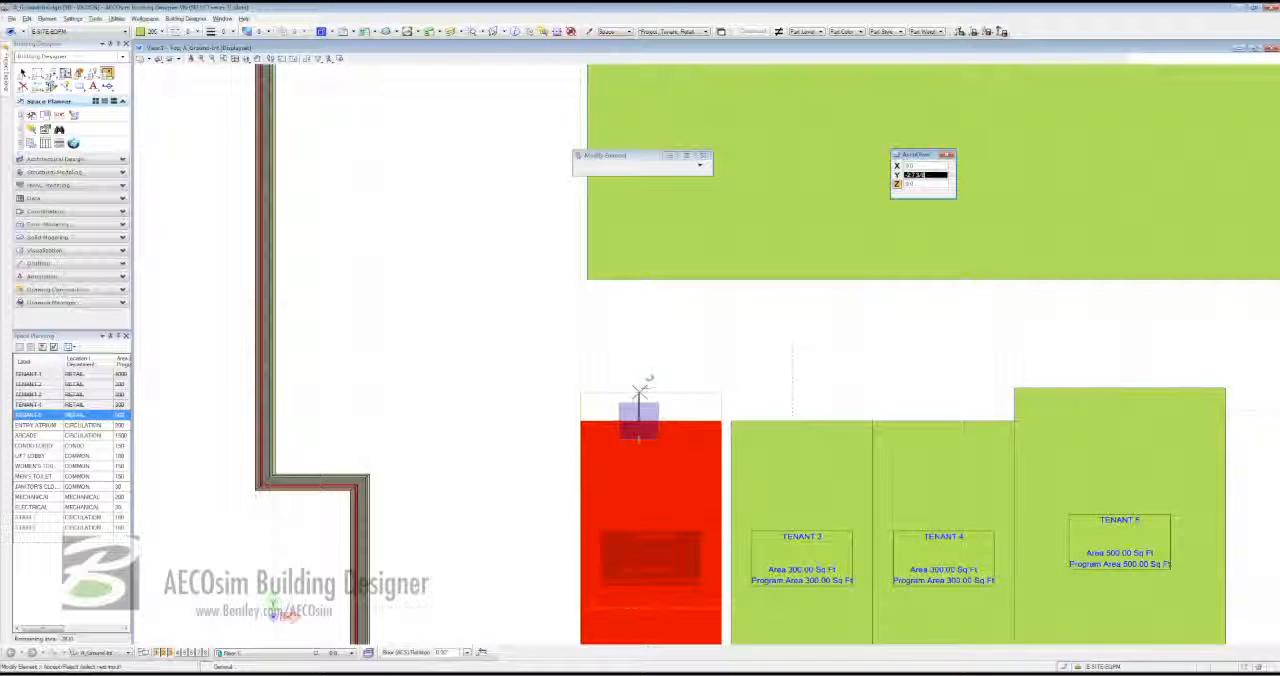
pyautogui.click(639, 391)
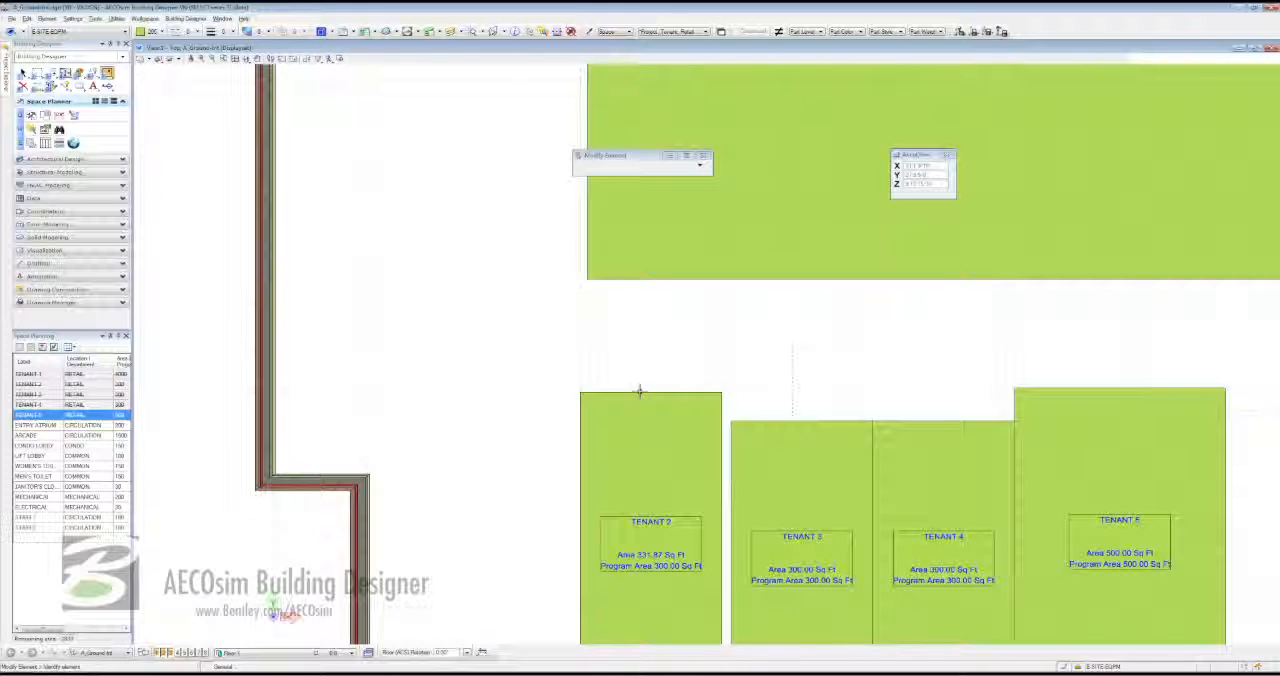
# - Stretch the upper edge of the TENANT 3 space up to line up with TENANT 2's upper edge
pyautogui.click(806, 418)
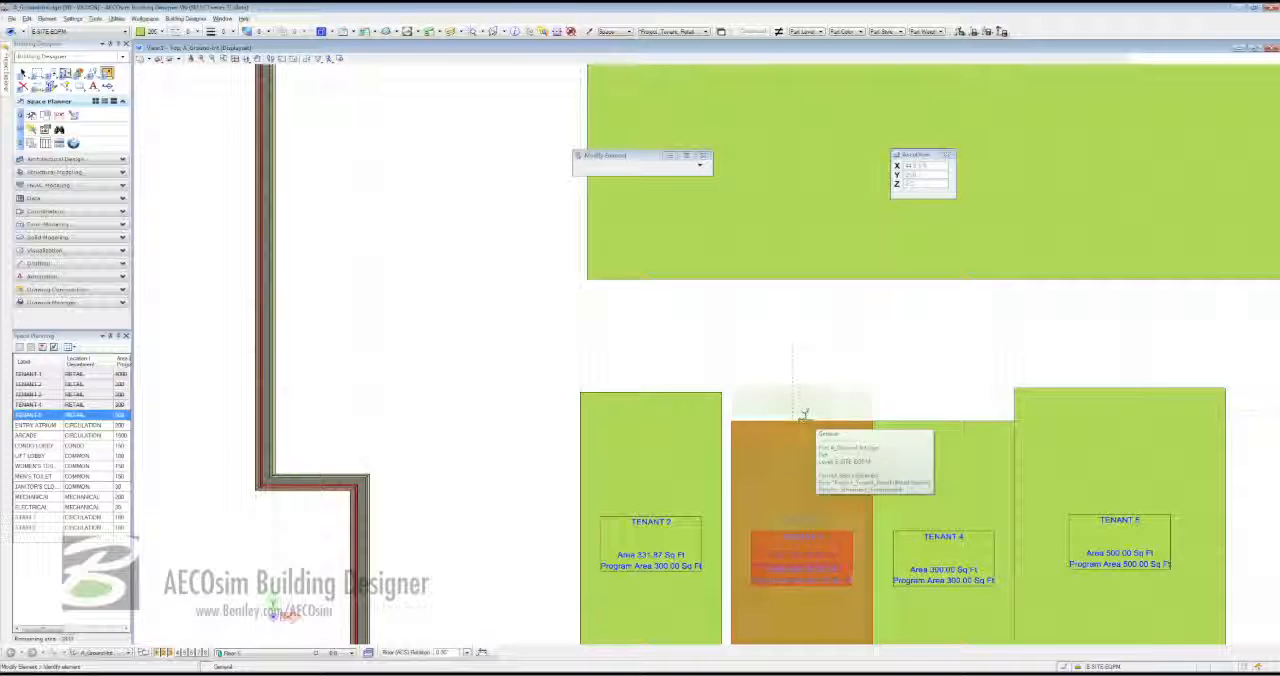
pyautogui.click(801, 396)
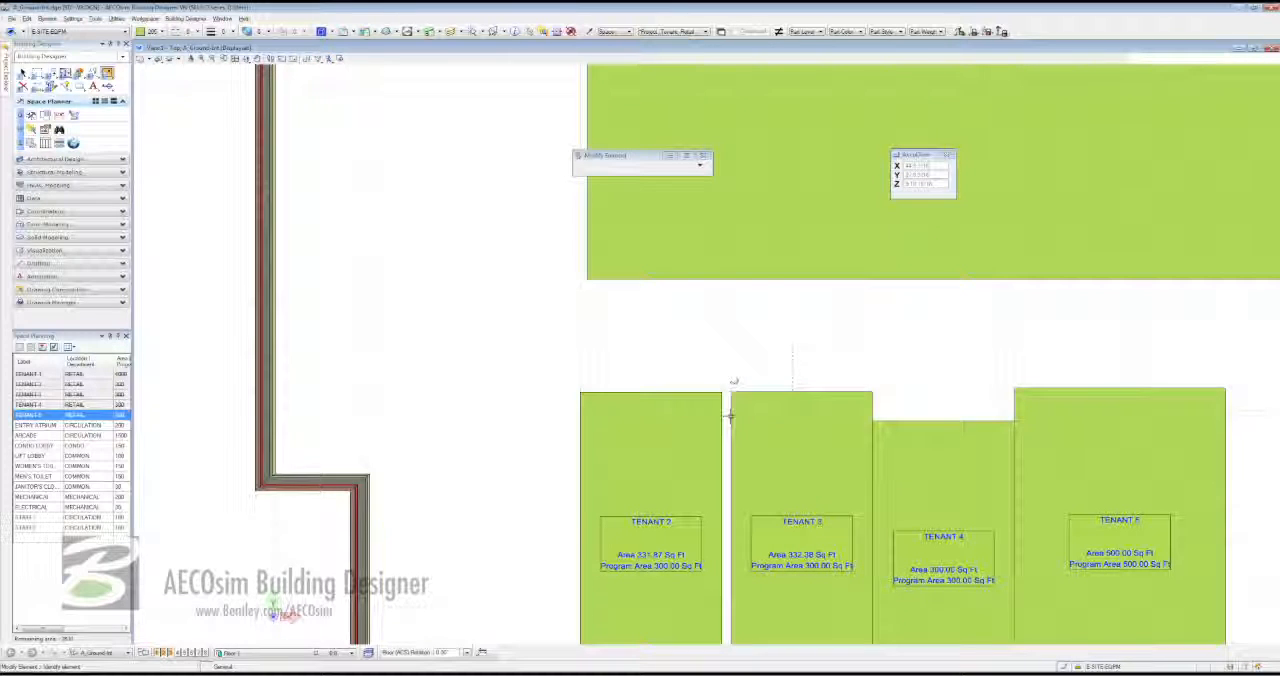
pyautogui.rightClick(741, 354)
pyautogui.press('Escape')
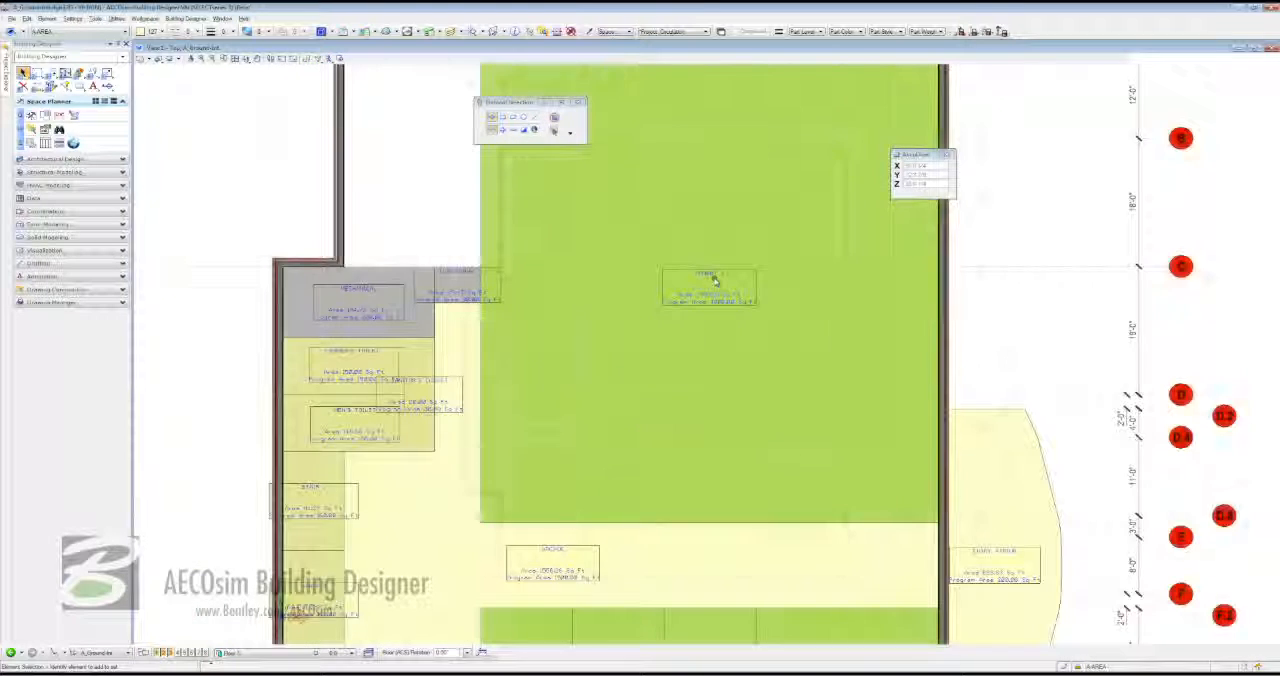
# - Insert a vertex on the left edge of the TENANT 1 space and place it at the exterior wall's inside step corner
pyautogui.scroll(-1, 714, 282)
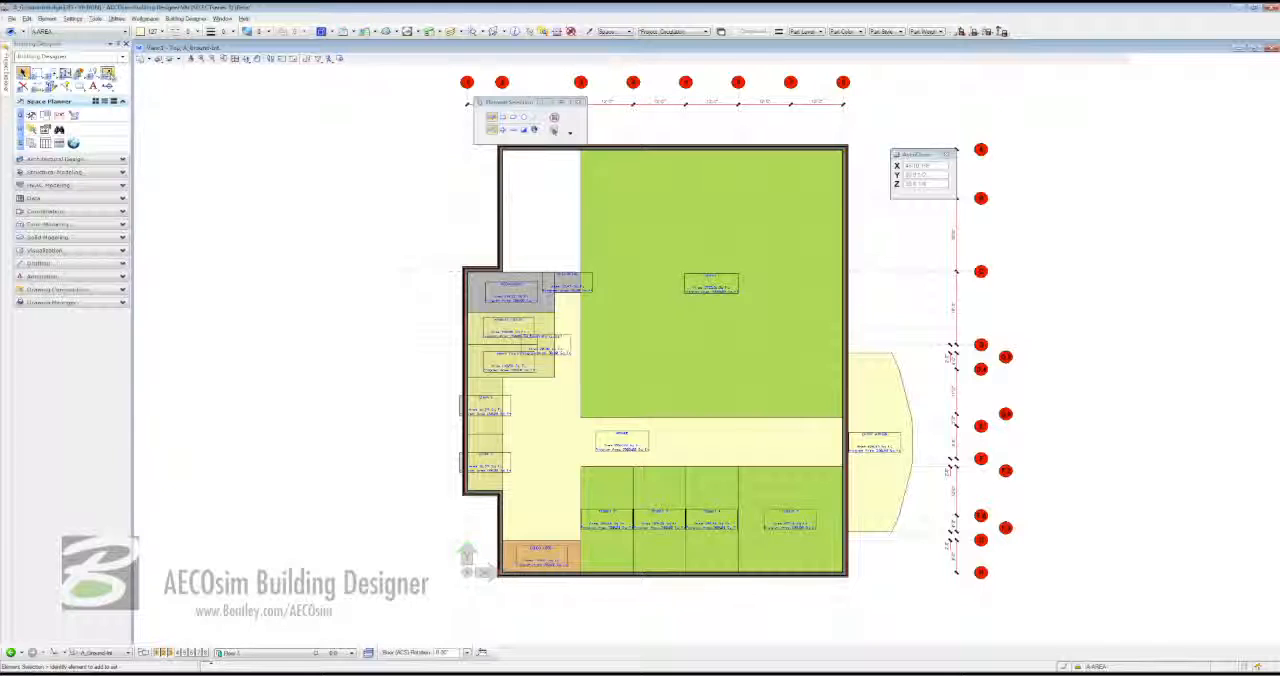
pyautogui.click(107, 73)
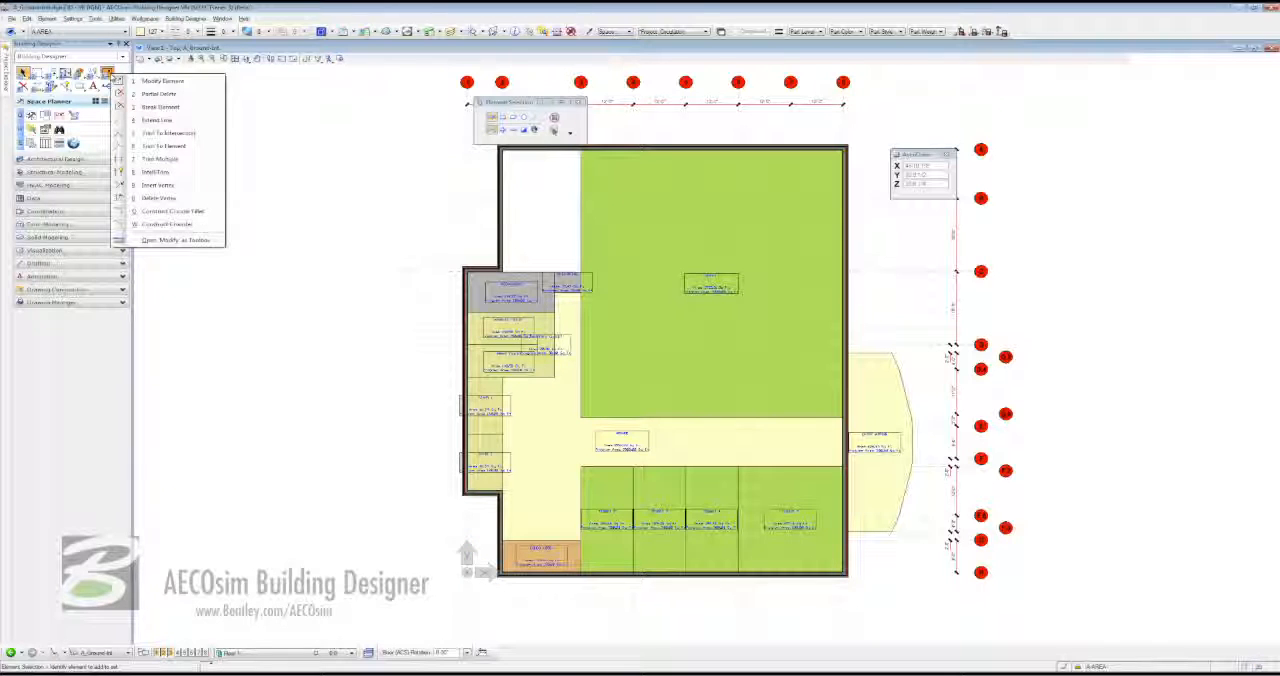
pyautogui.click(180, 186)
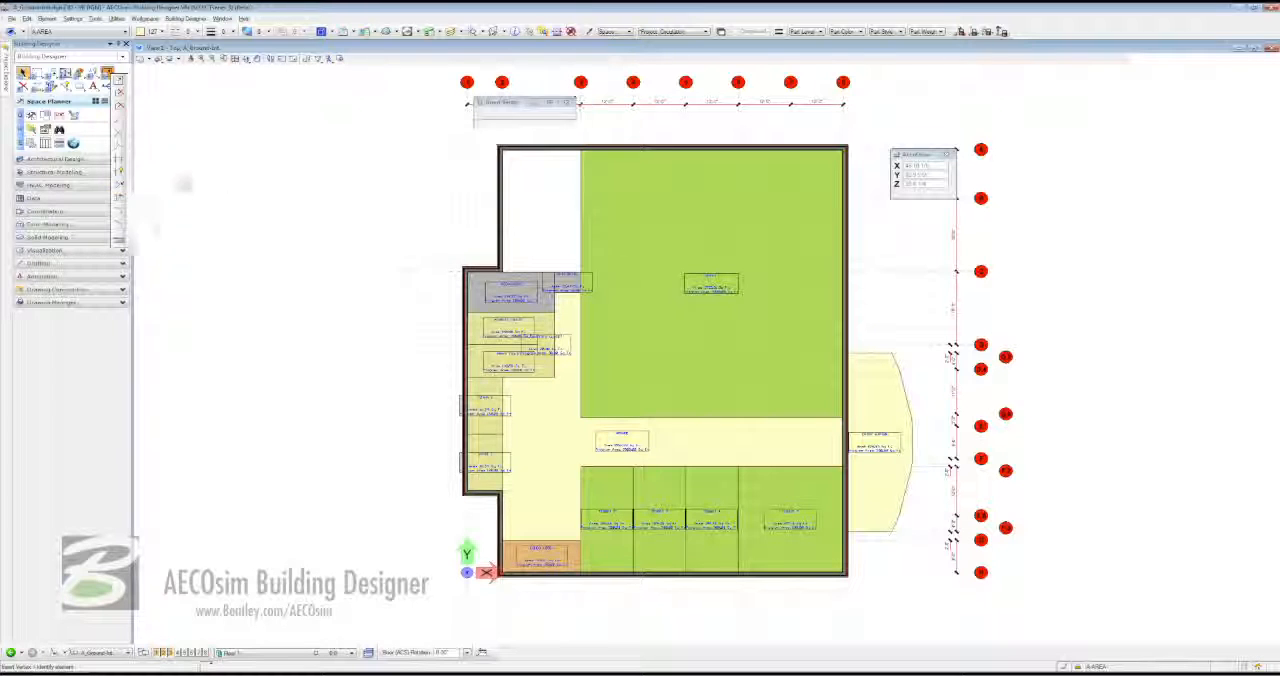
pyautogui.click(583, 268)
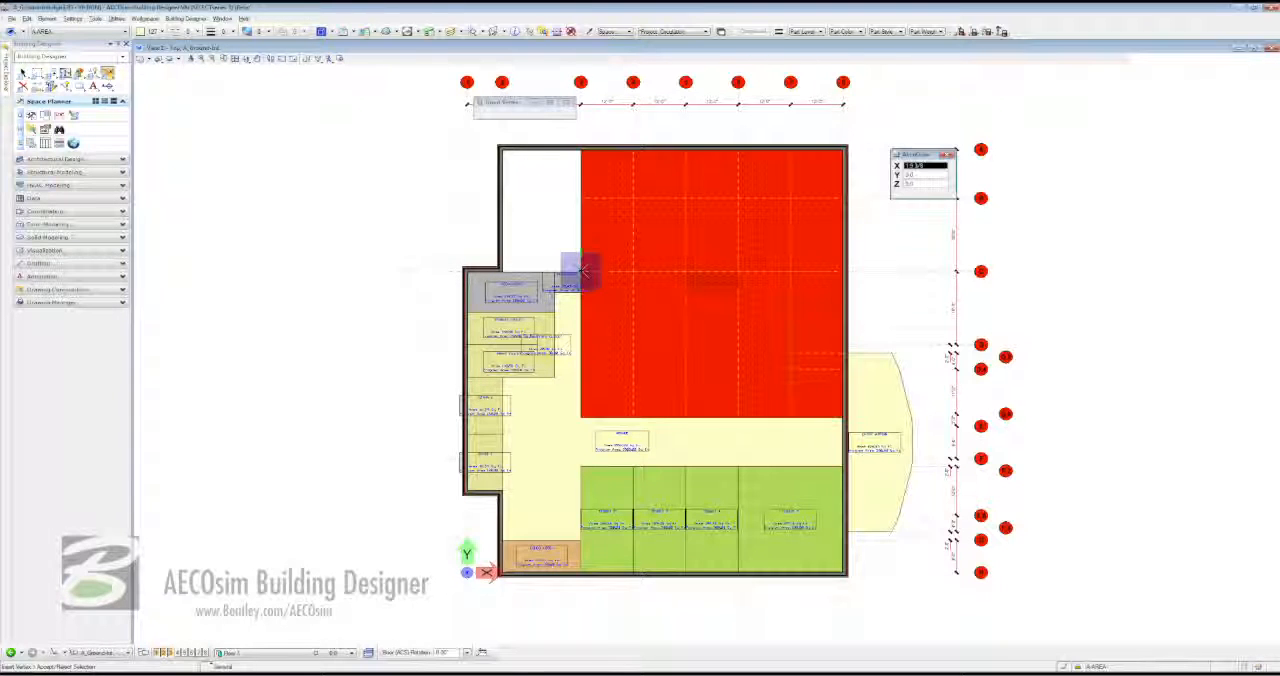
pyautogui.click(505, 263)
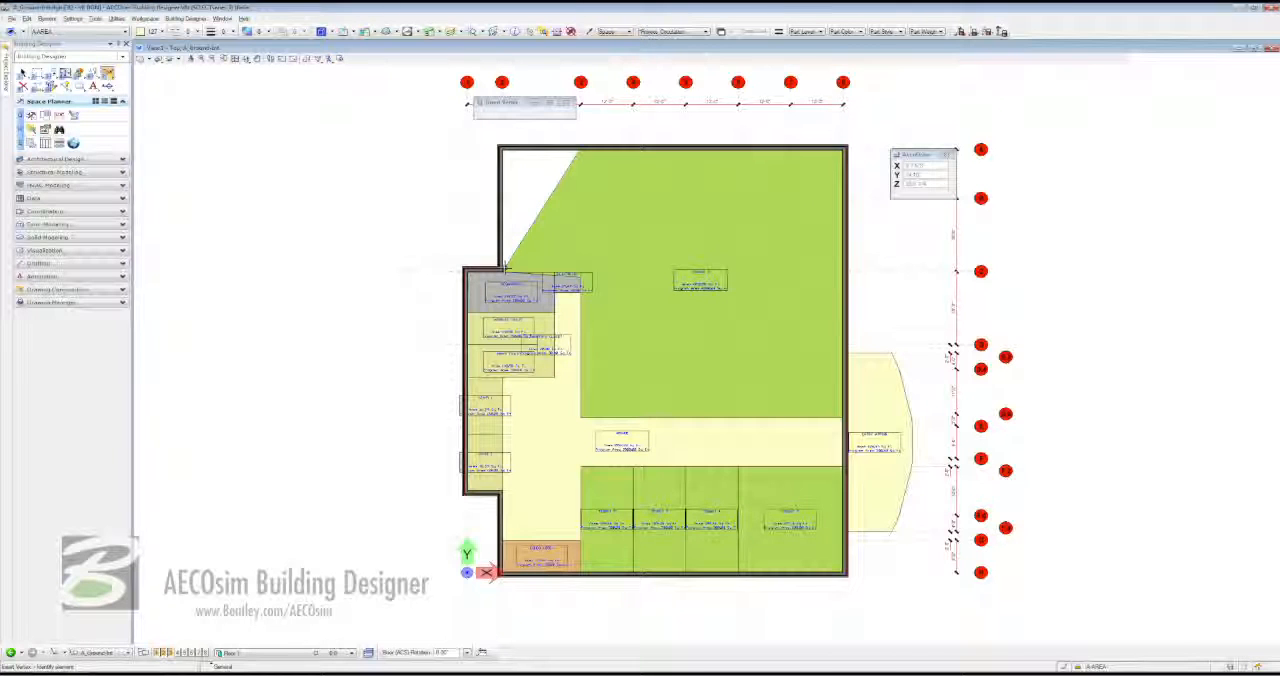
pyautogui.press('Escape')
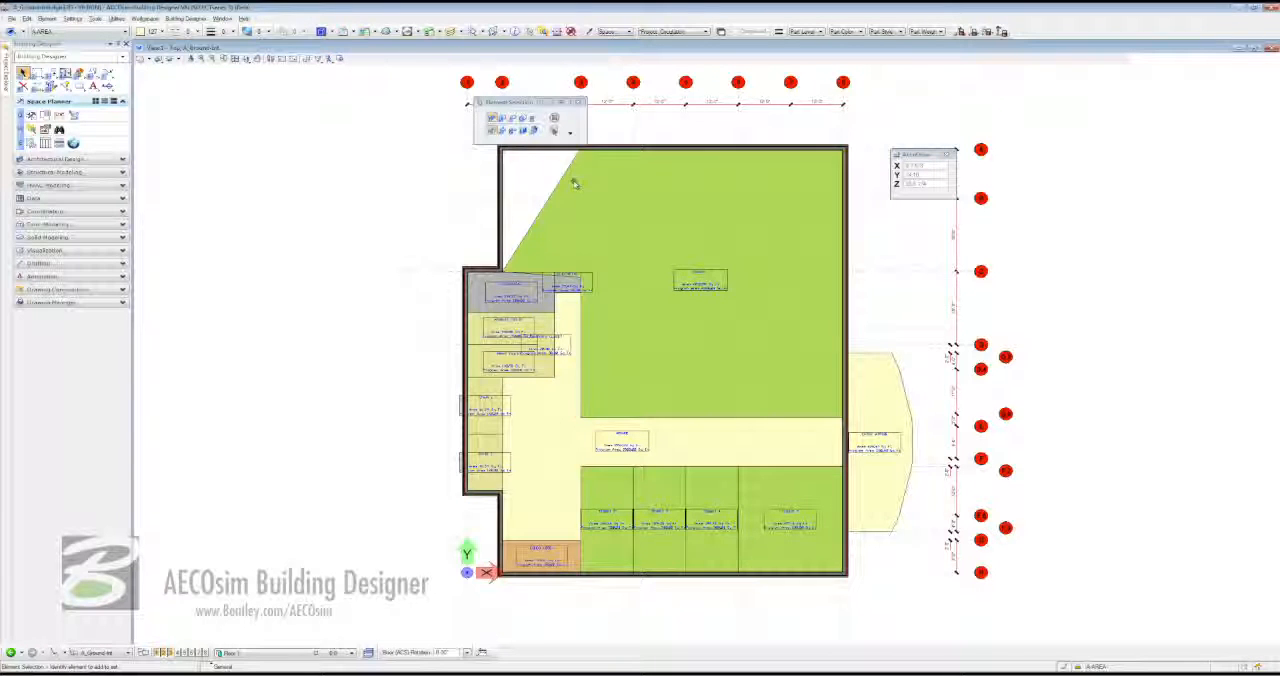
# - Move the TENANT 1 space's upper-left vertex to the building's upper-left interior corner and check its boundary beside the mechanical room
pyautogui.click(570, 168)
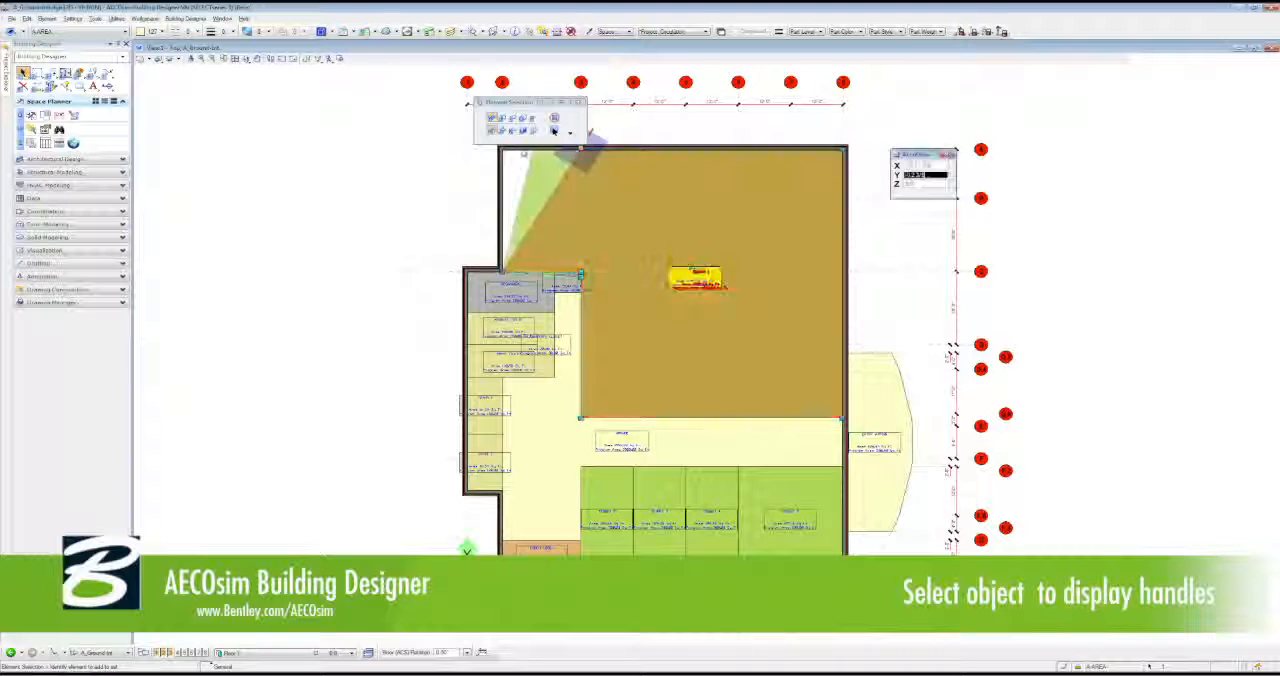
pyautogui.moveTo(523, 153); pyautogui.dragTo(501, 151)
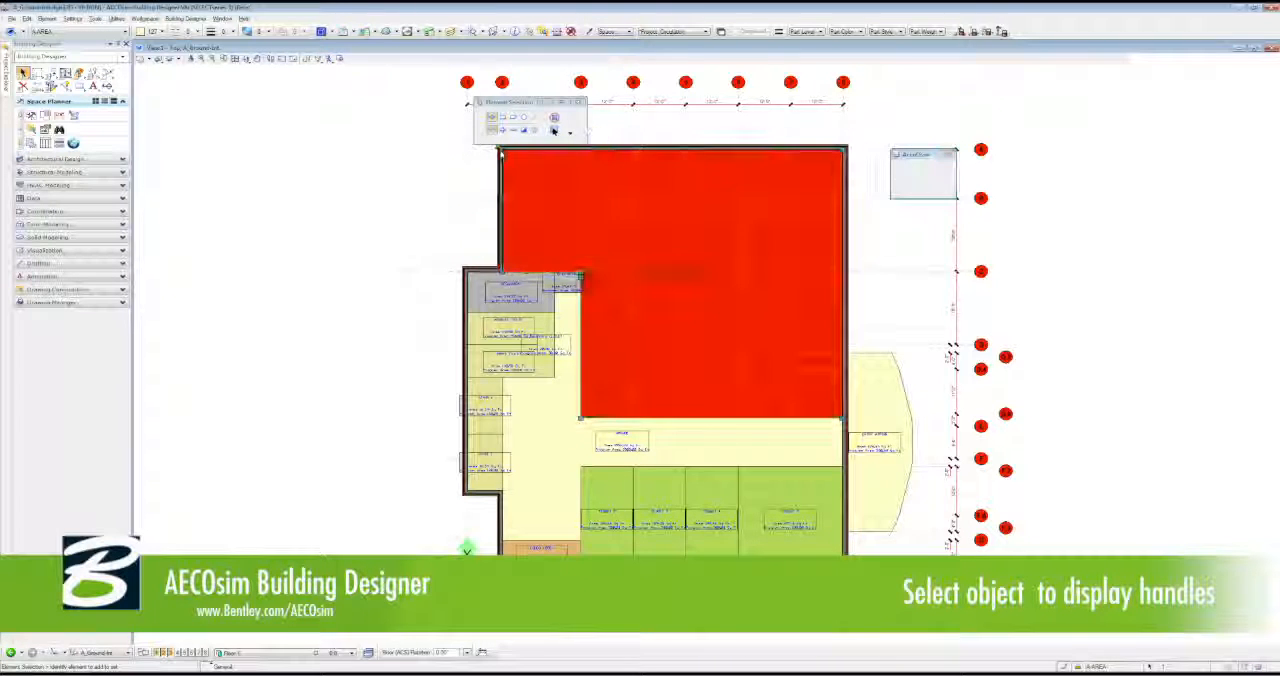
pyautogui.click(335, 180)
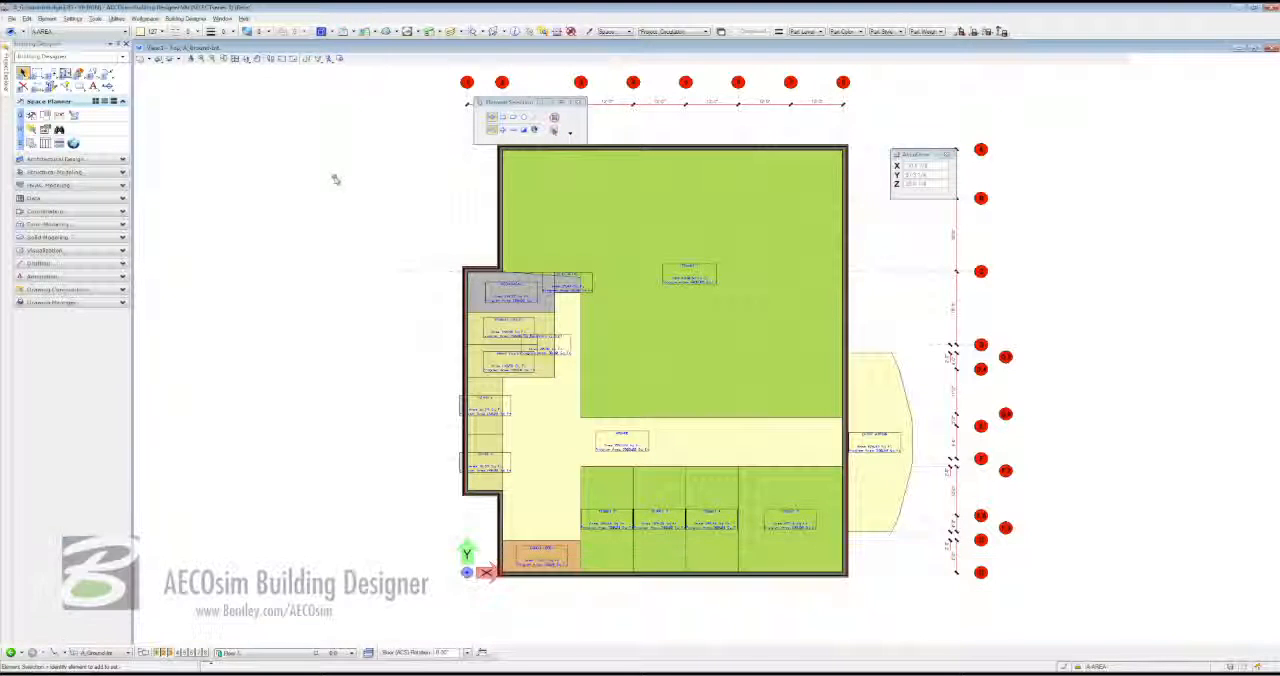
pyautogui.click(582, 366)
pyautogui.scroll(5, 580, 279)
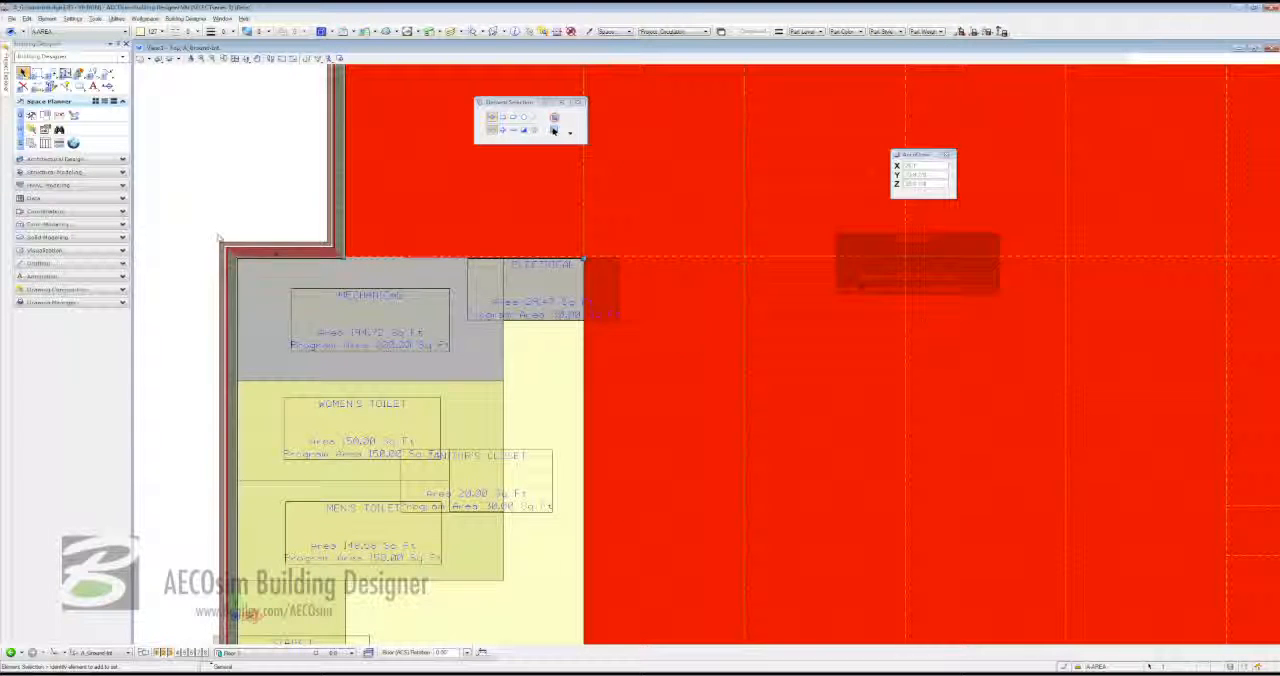
pyautogui.click(224, 165)
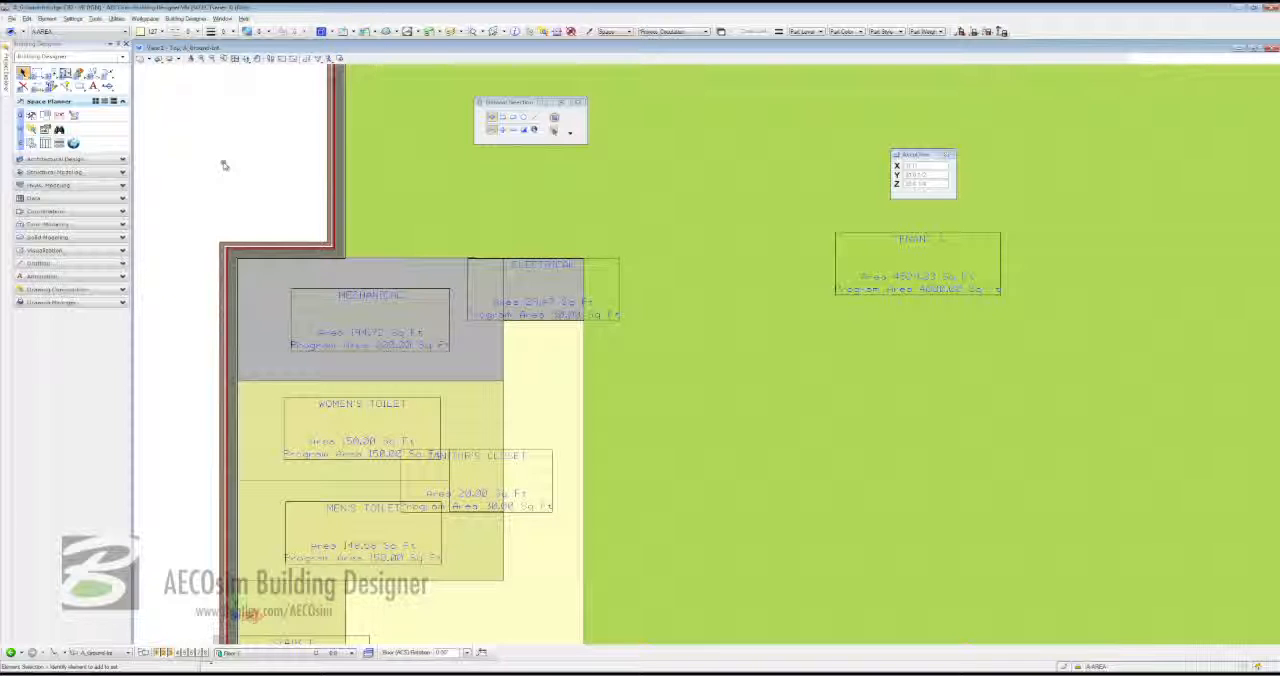
# - Open the DataGroup Explorer and display the Space Program schedule under the Space catalog type
pyautogui.scroll(-1, 224, 165)
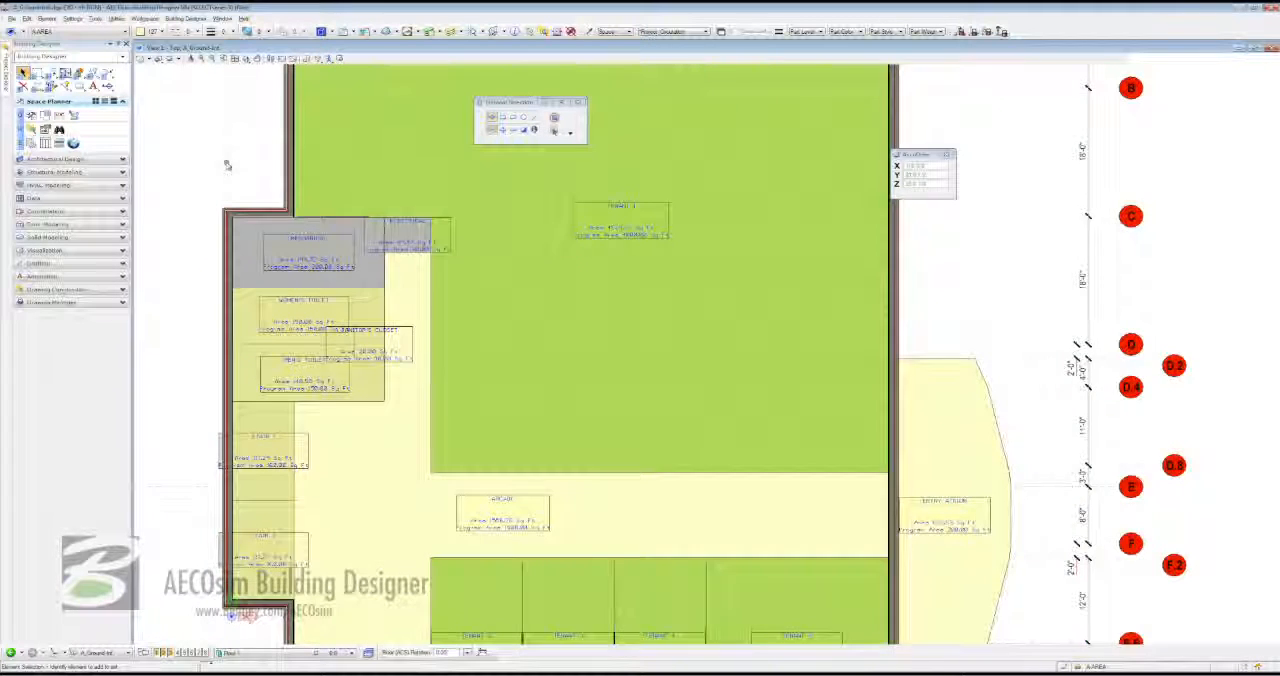
pyautogui.scroll(-1, 228, 165)
pyautogui.click(236, 59)
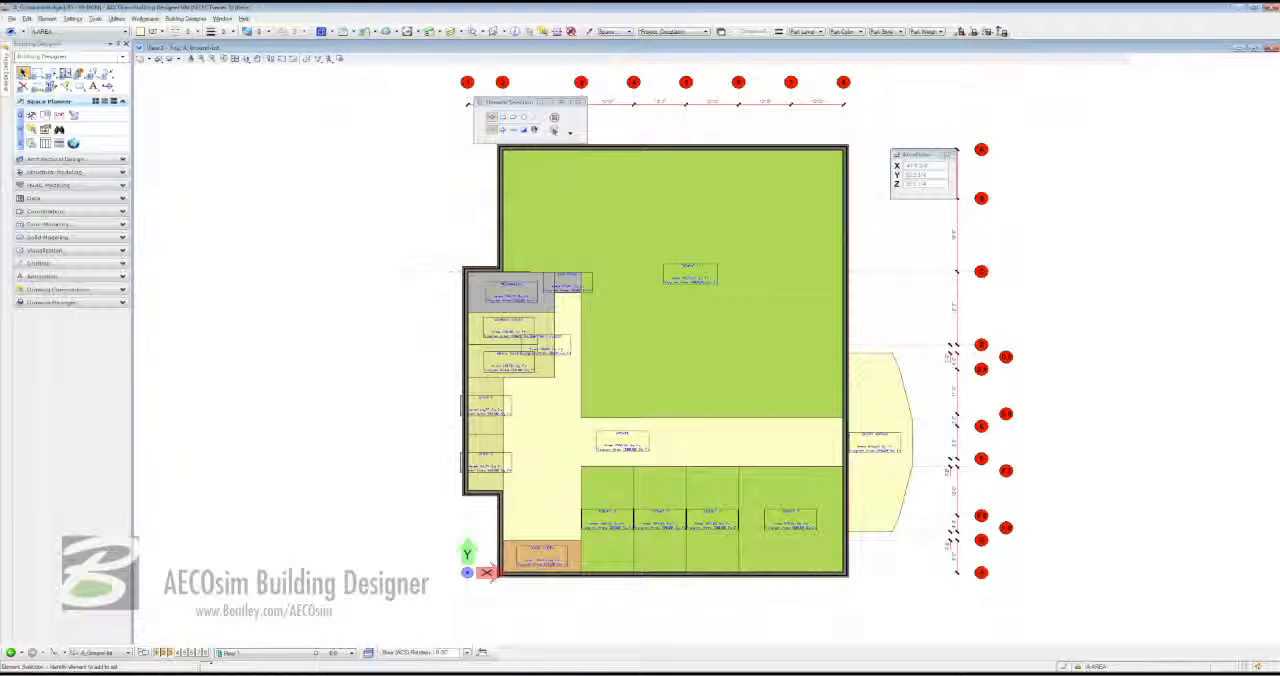
pyautogui.click(68, 199)
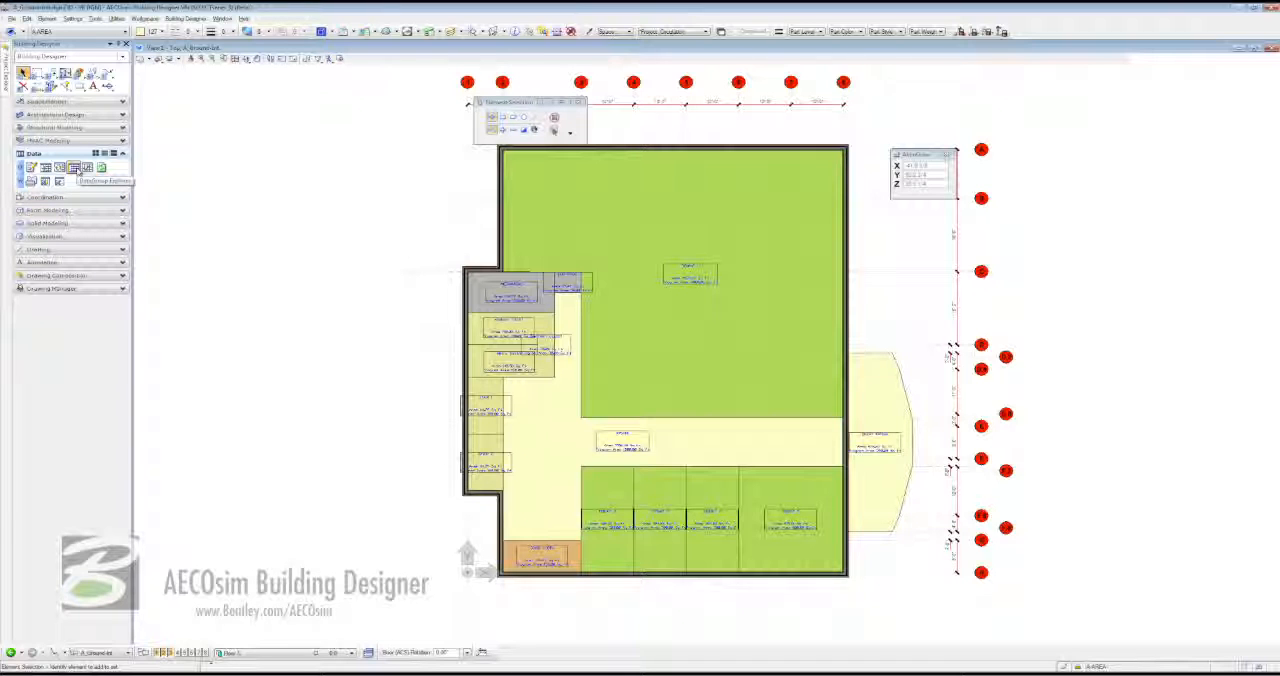
pyautogui.click(74, 169)
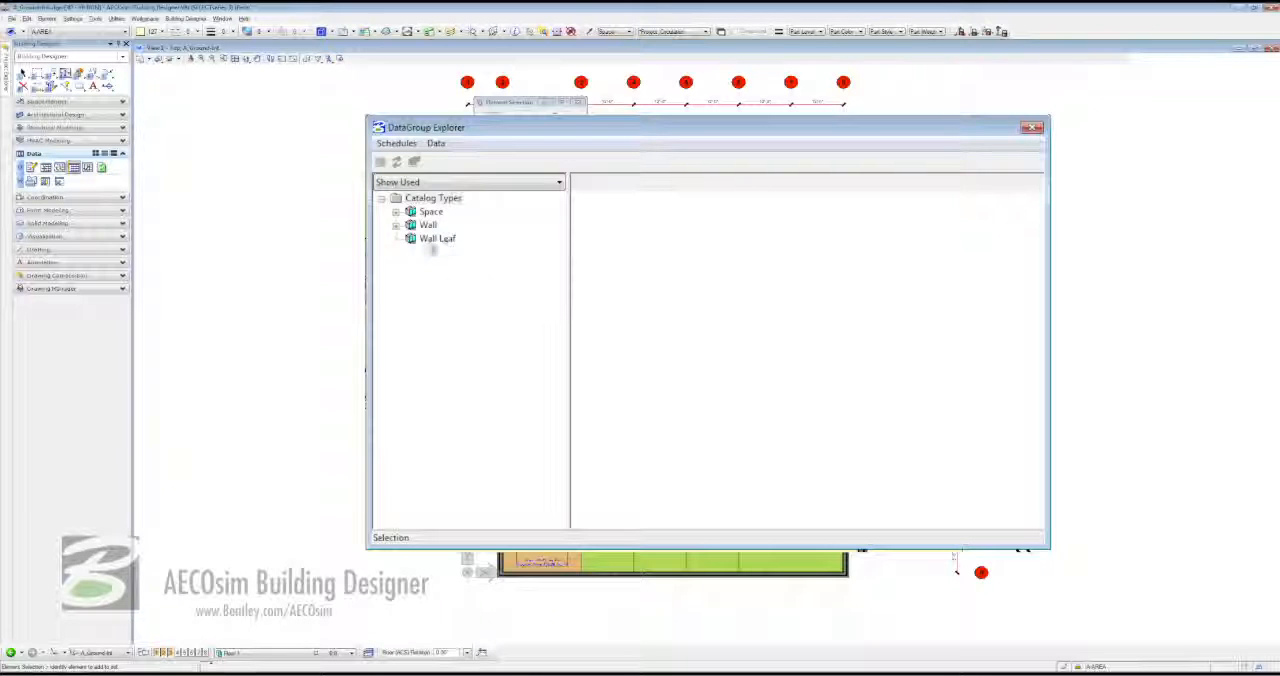
pyautogui.click(396, 212)
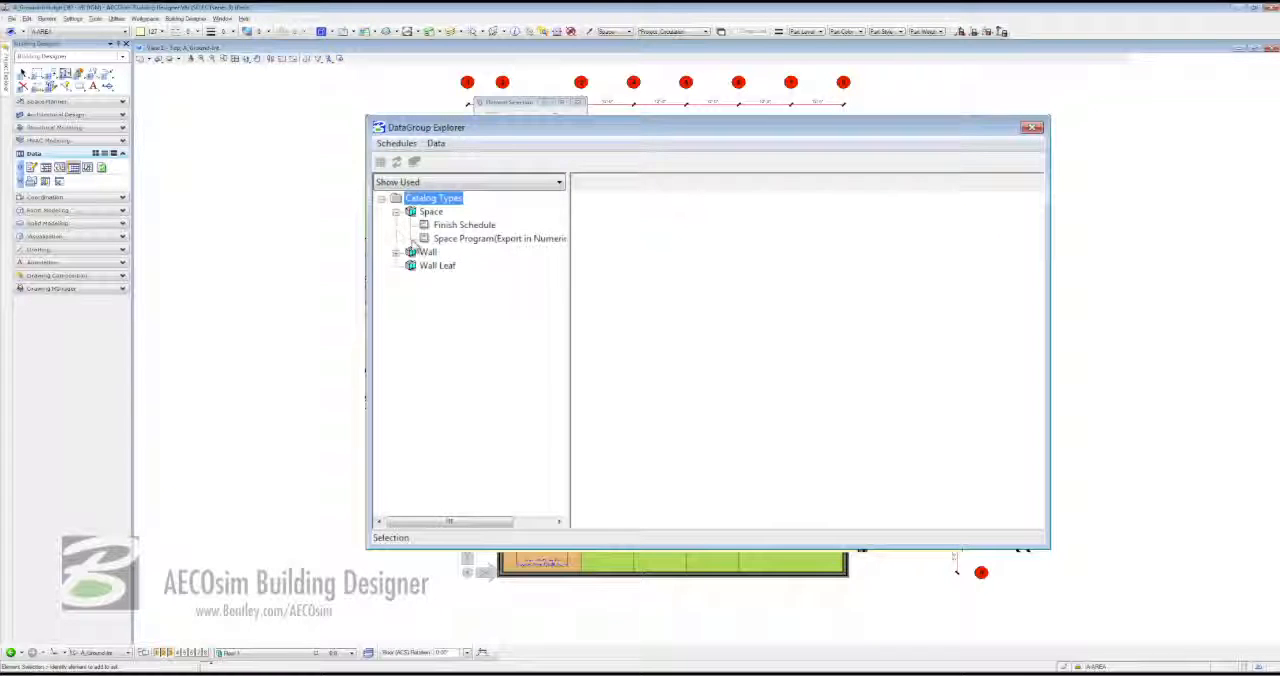
pyautogui.click(426, 239)
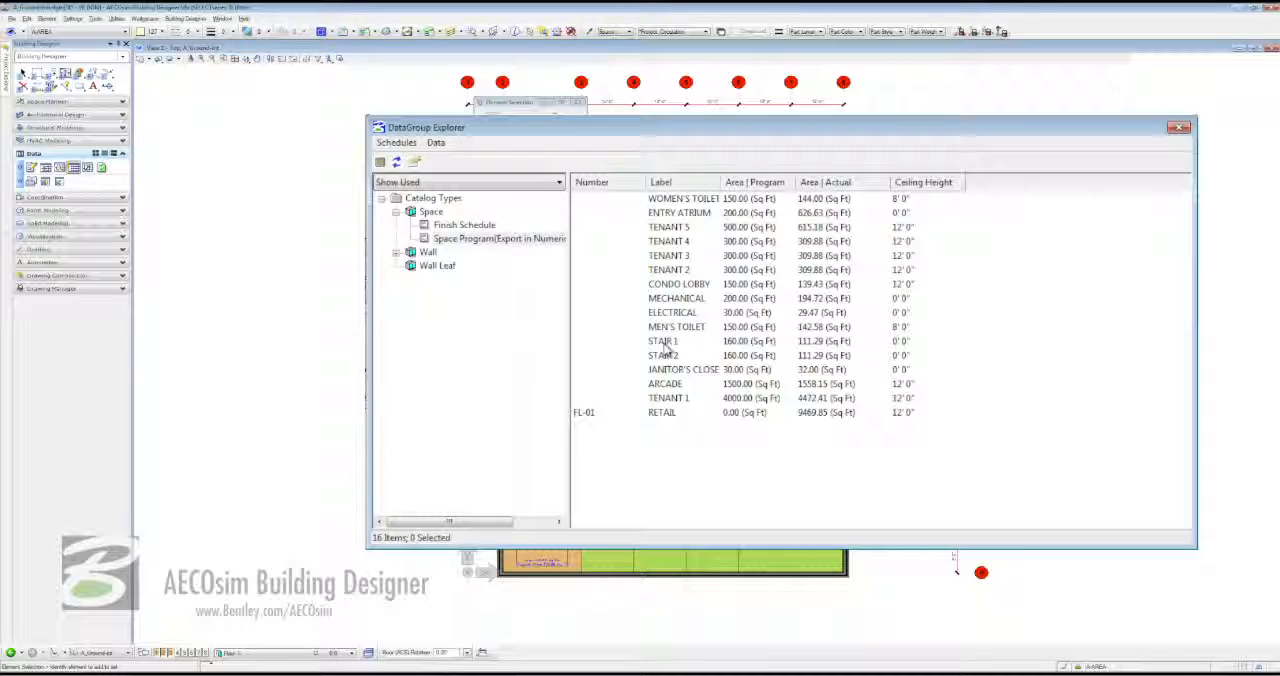
# - Review the spaces' Finish Schedule with the Floor Material column widened to show full names, and close the DataGroup Explorer
pyautogui.click(424, 226)
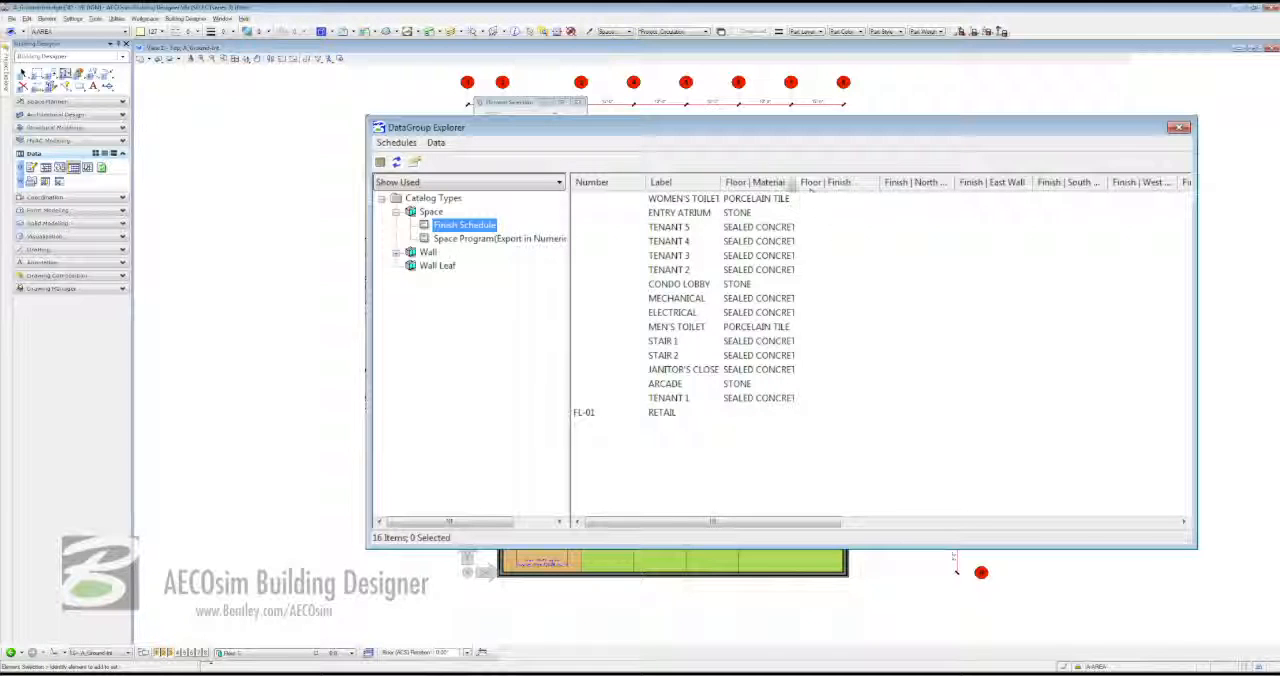
pyautogui.moveTo(792, 183); pyautogui.dragTo(818, 183)
pyautogui.moveTo(724, 523)
pyautogui.mouseDown()
pyautogui.moveTo(1083, 534)
pyautogui.moveTo(718, 511)
pyautogui.mouseUp()
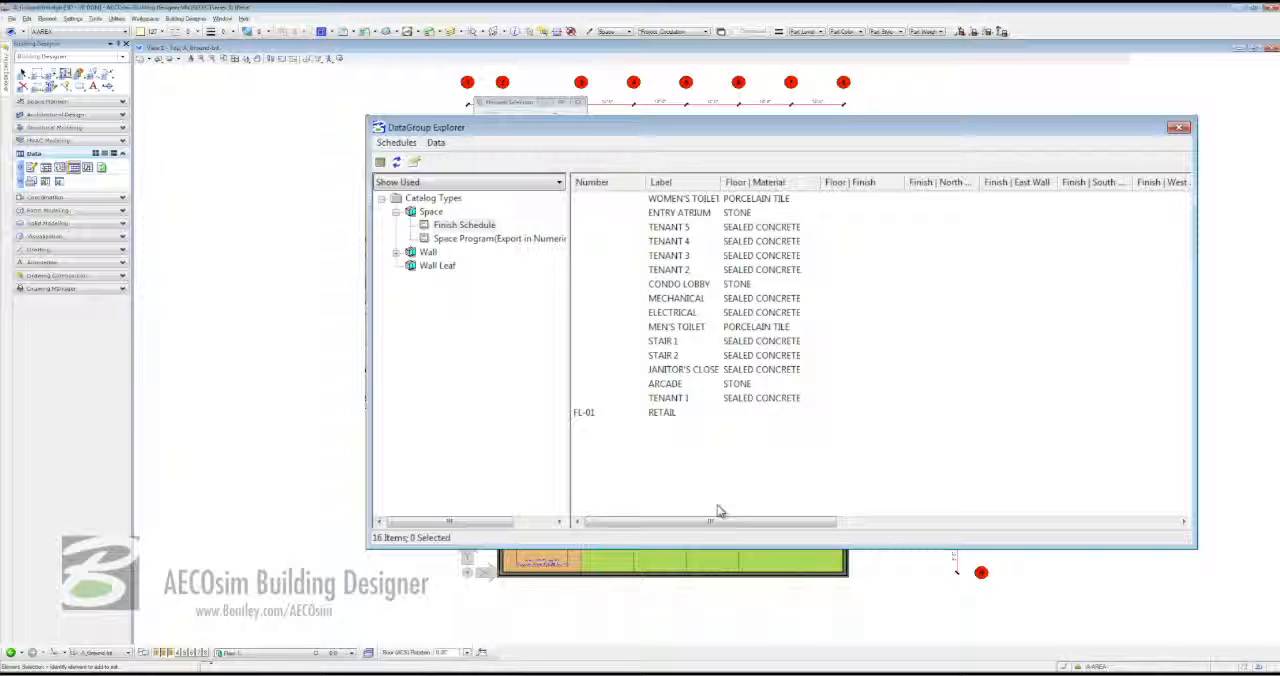
pyautogui.click(1179, 129)
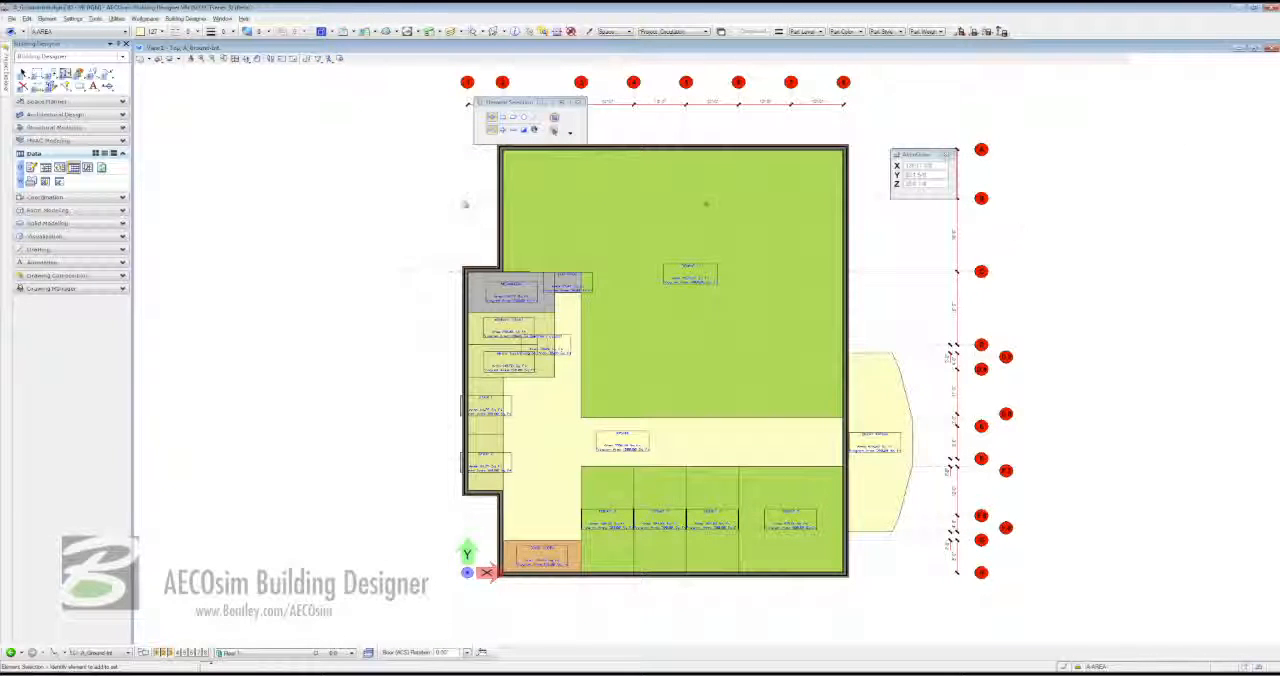
# - Open the Space Planner search dialog and set it to search for Space items
pyautogui.click(85, 102)
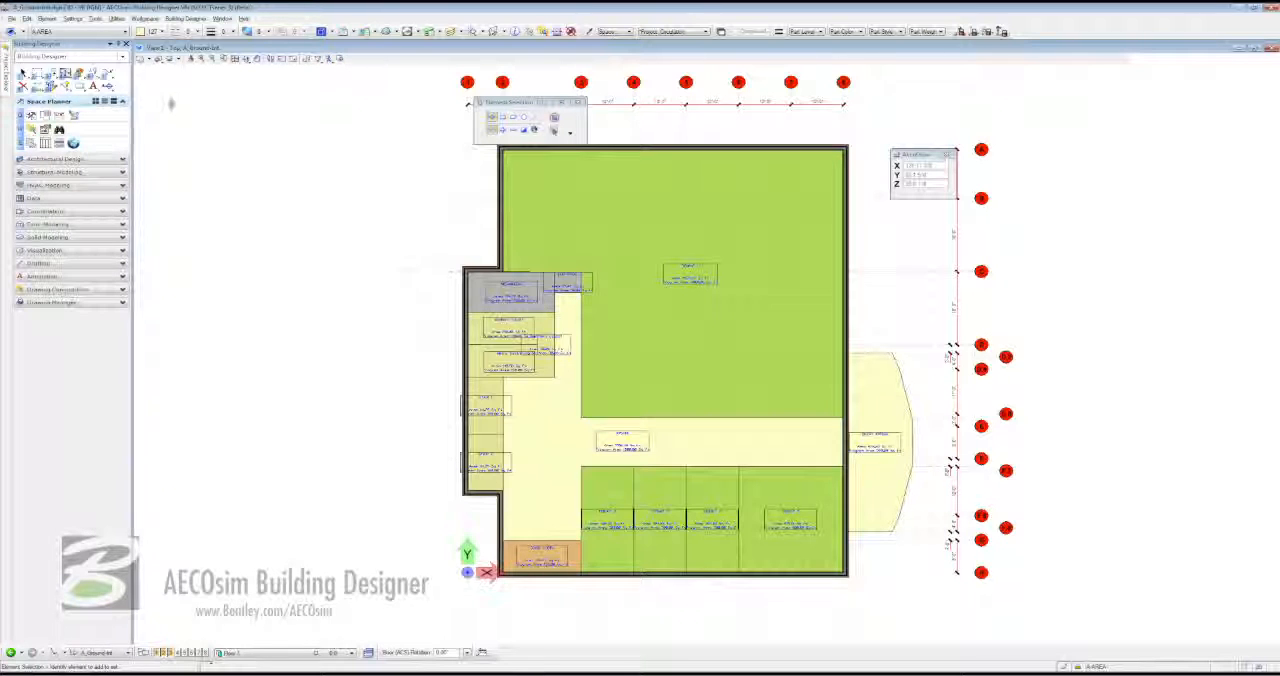
pyautogui.click(61, 131)
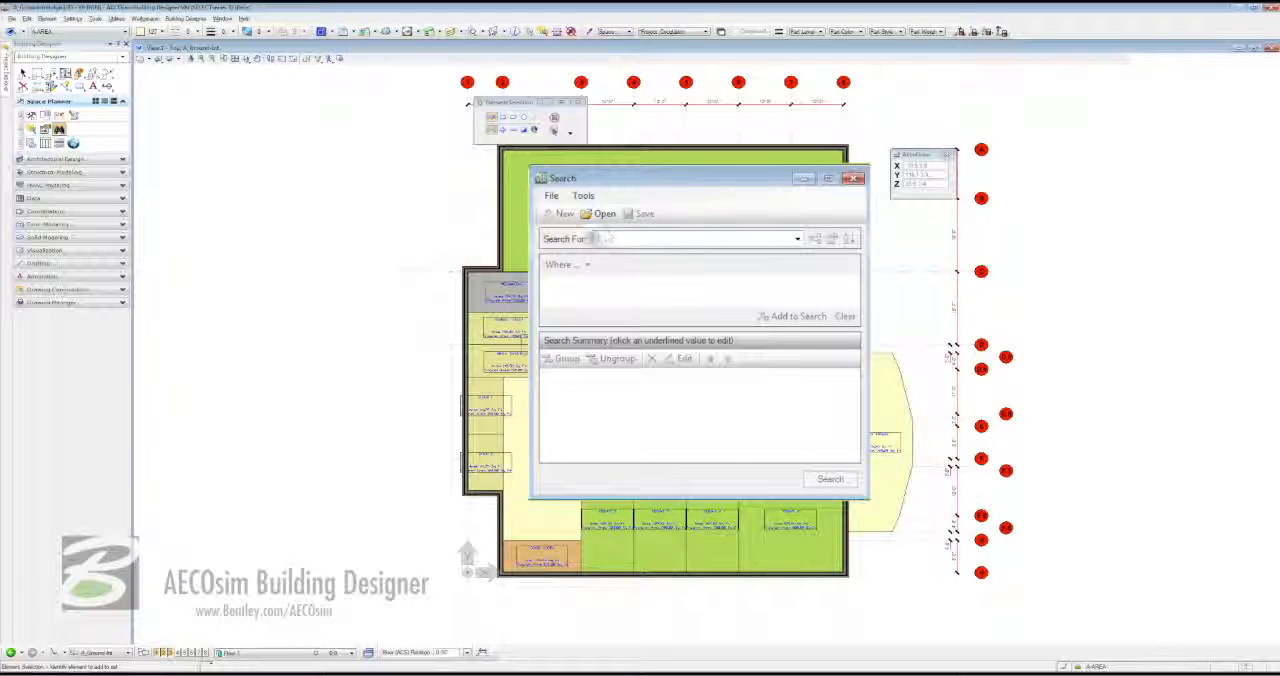
pyautogui.click(798, 241)
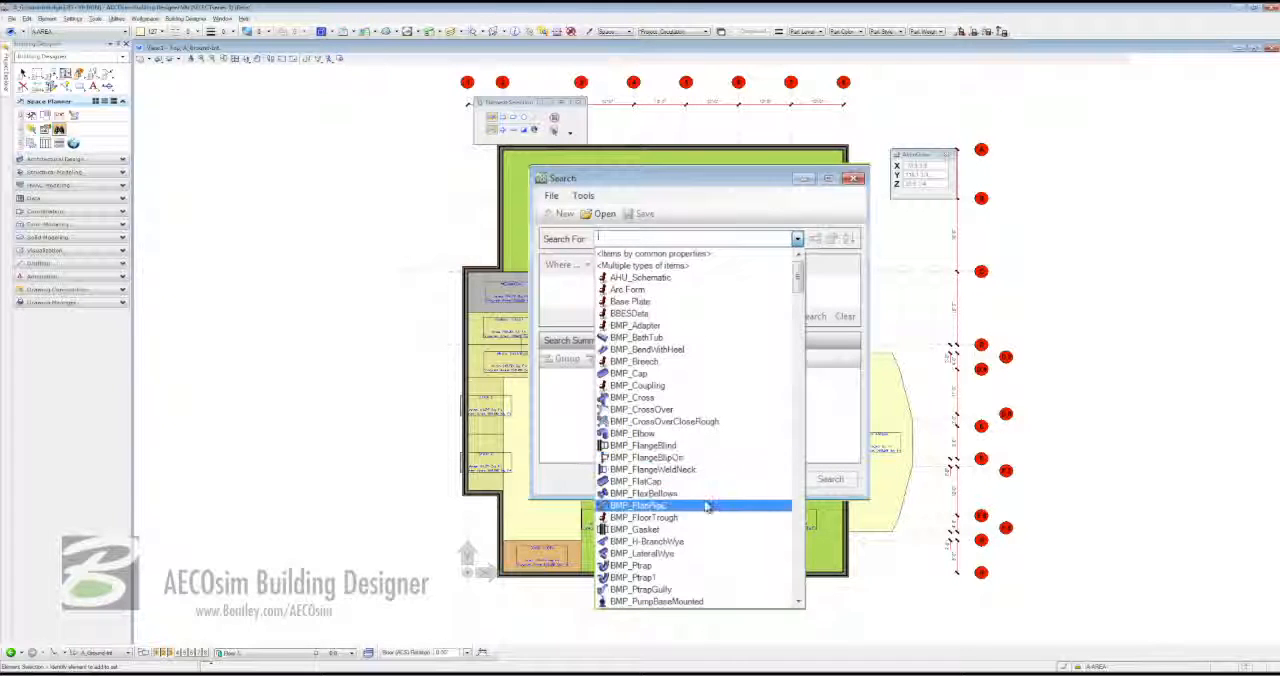
pyautogui.scroll(-15, 700, 520)
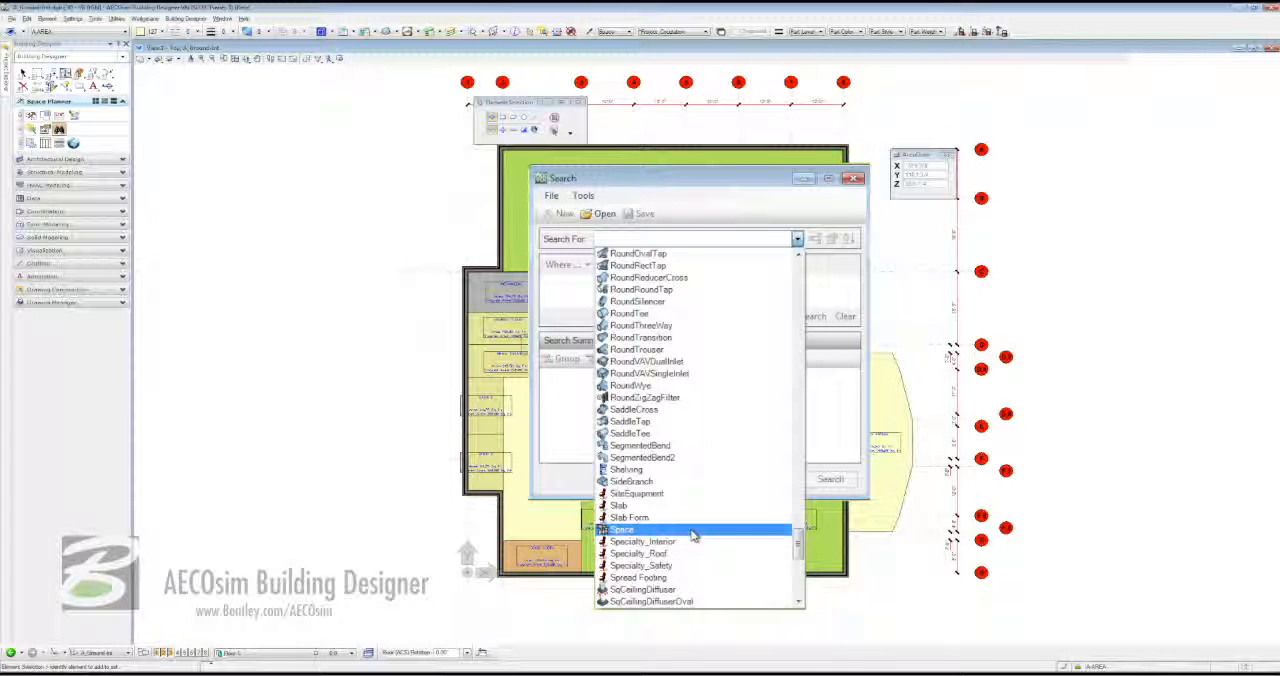
pyautogui.click(693, 532)
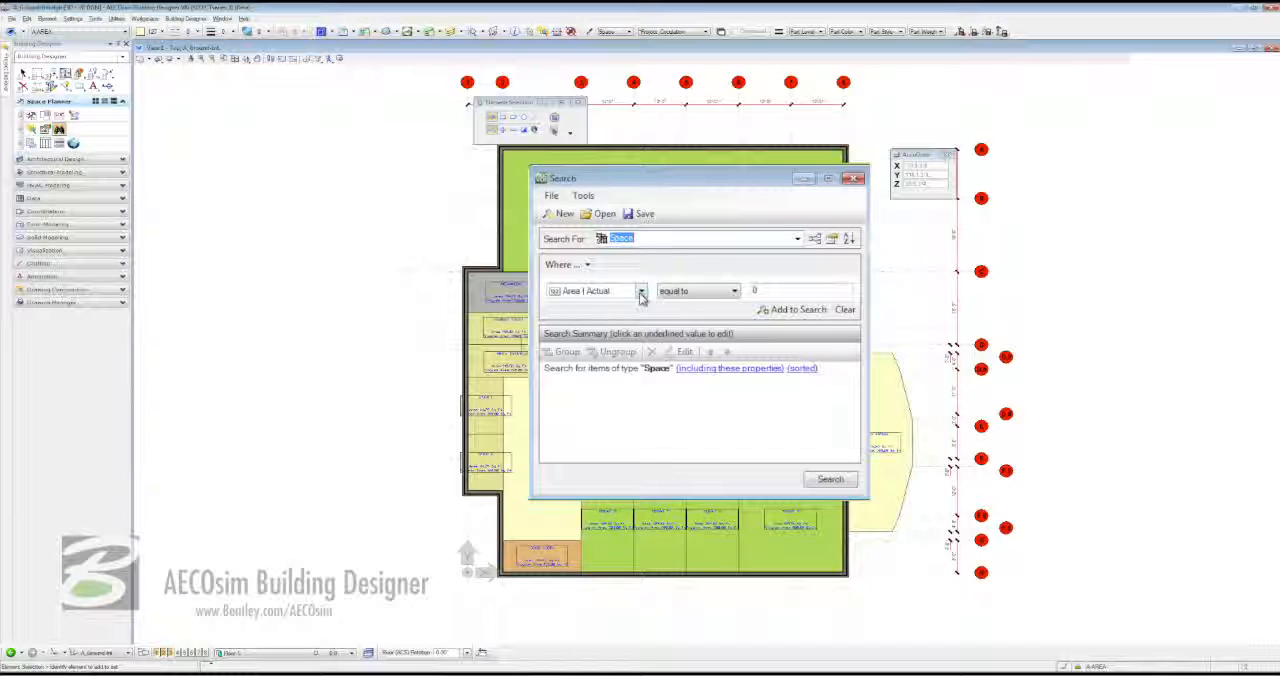
# - Add the search condition Location | Department equal to retail
pyautogui.click(641, 291)
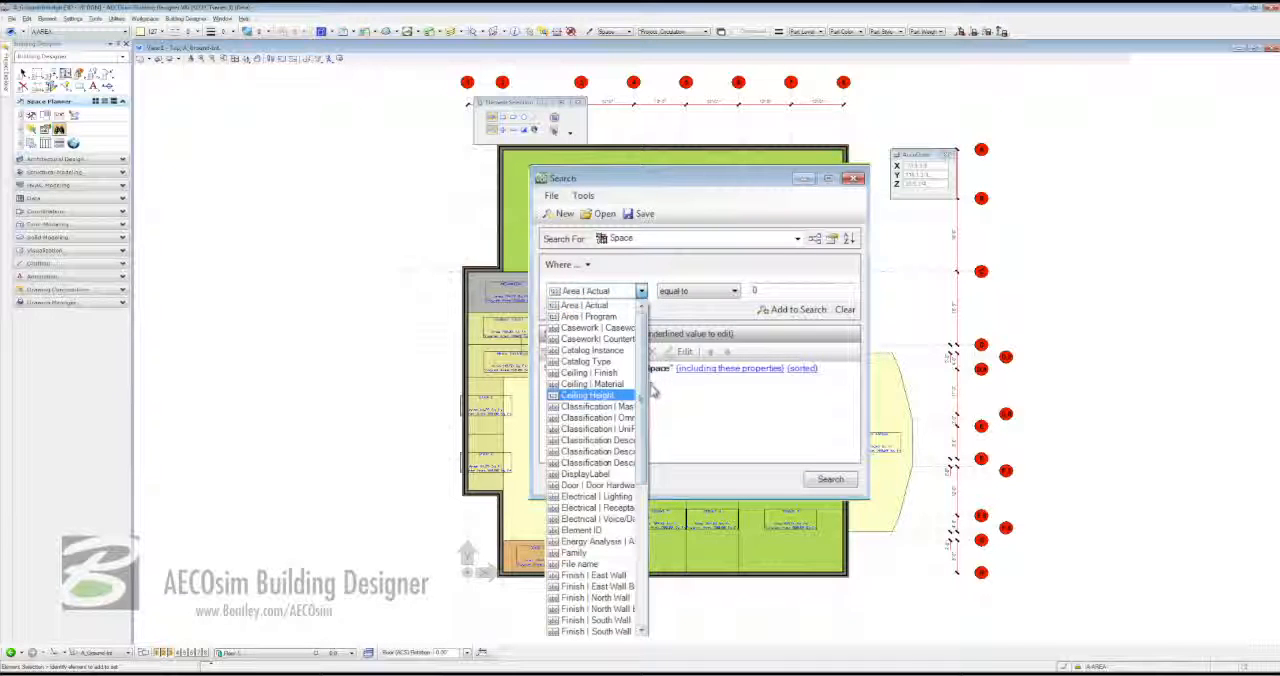
pyautogui.scroll(-5, 650, 392)
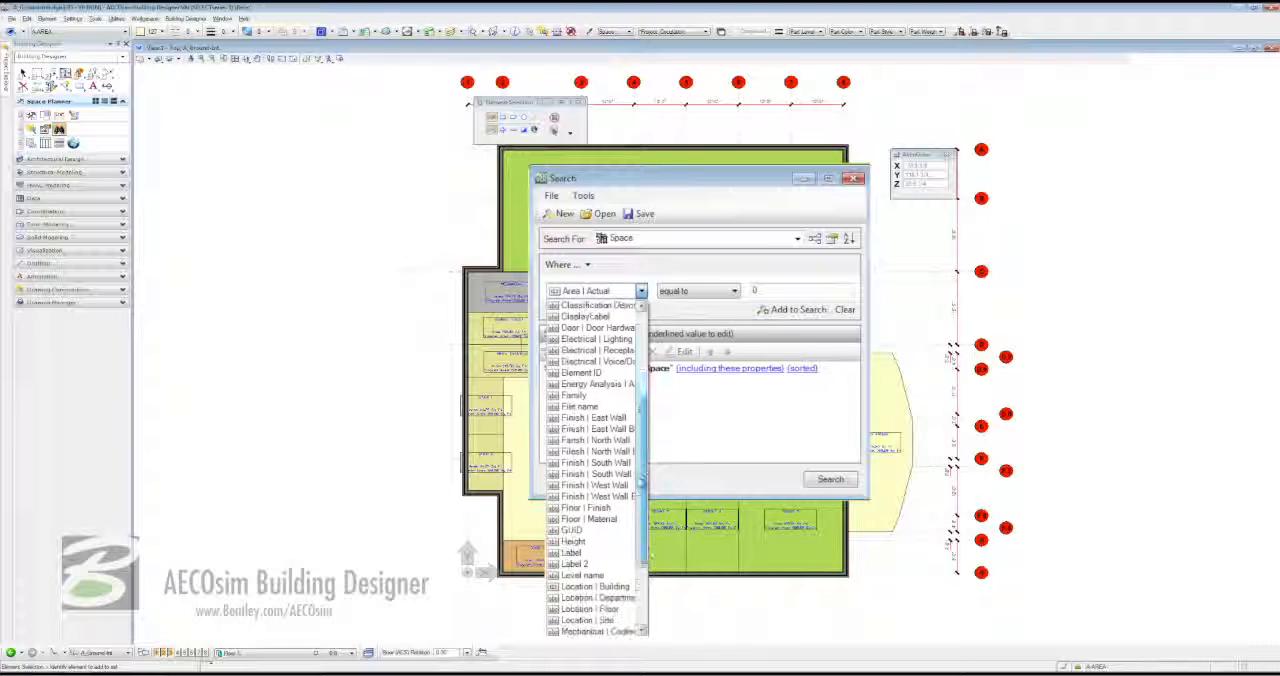
pyautogui.scroll(-1, 600, 500)
pyautogui.click(592, 575)
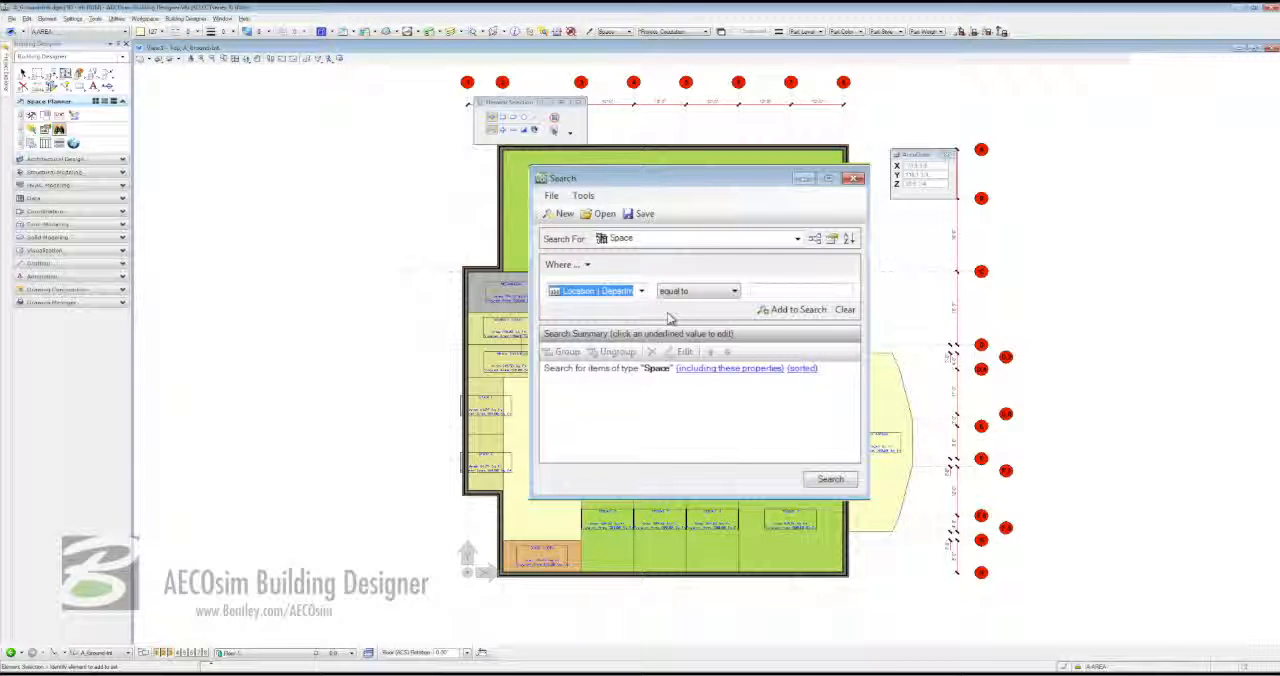
pyautogui.click(796, 289)
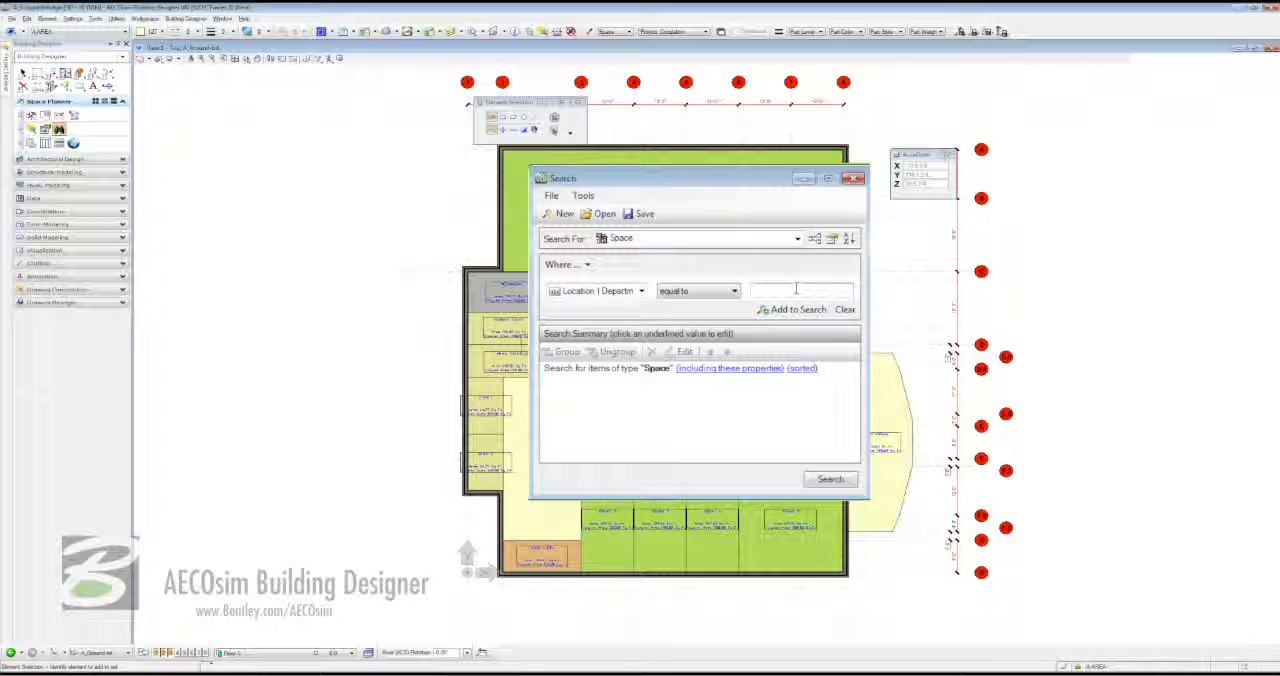
pyautogui.write('retail')
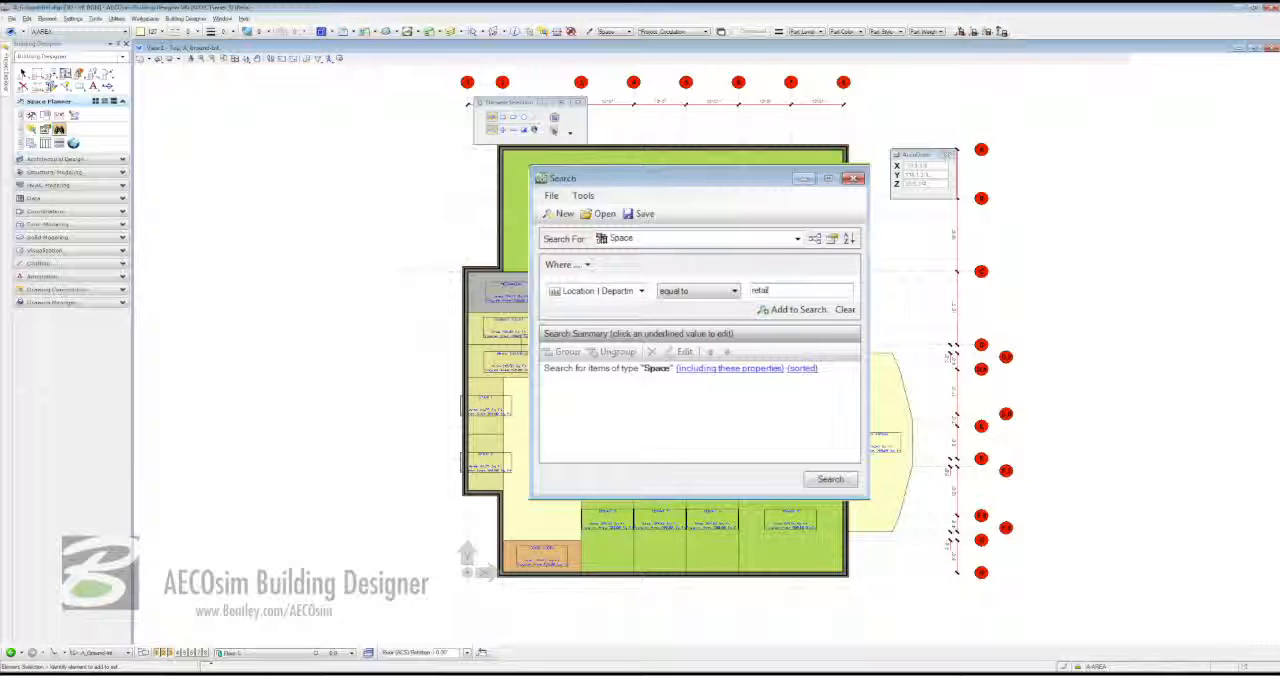
pyautogui.click(798, 311)
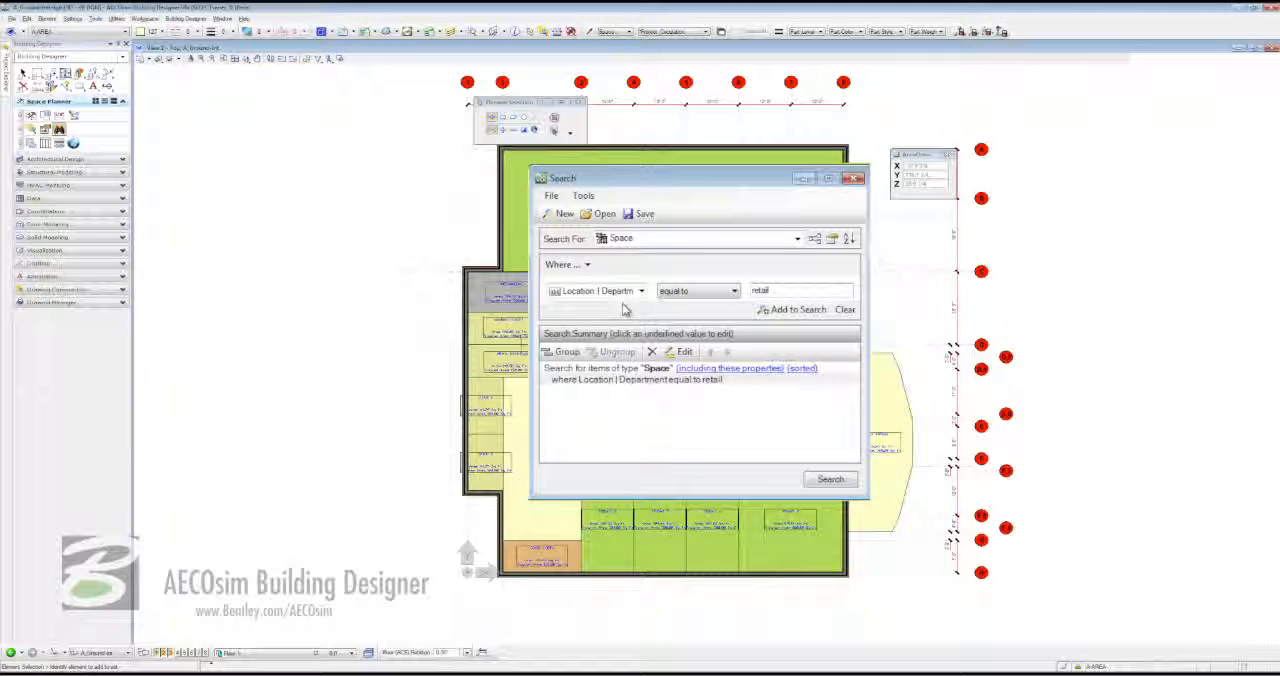
# - Add a second search condition of Area | Actual less than 500
pyautogui.click(624, 291)
pyautogui.click(636, 306)
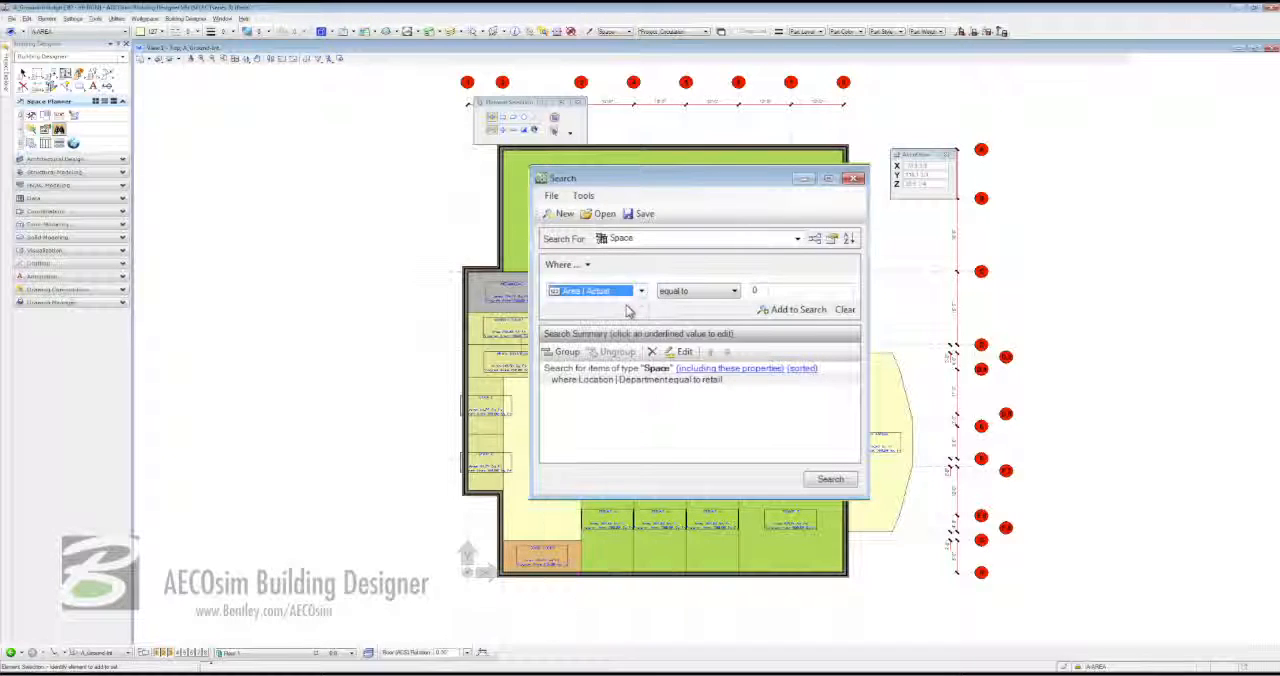
pyautogui.click(728, 291)
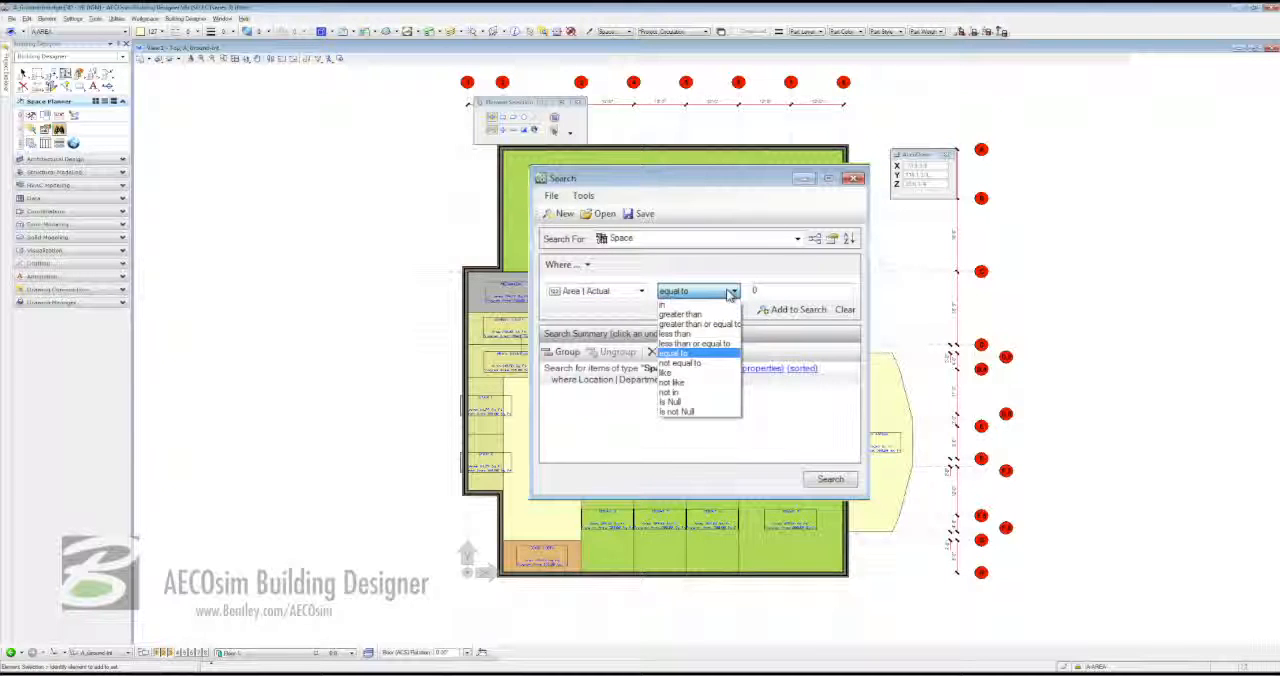
pyautogui.click(676, 333)
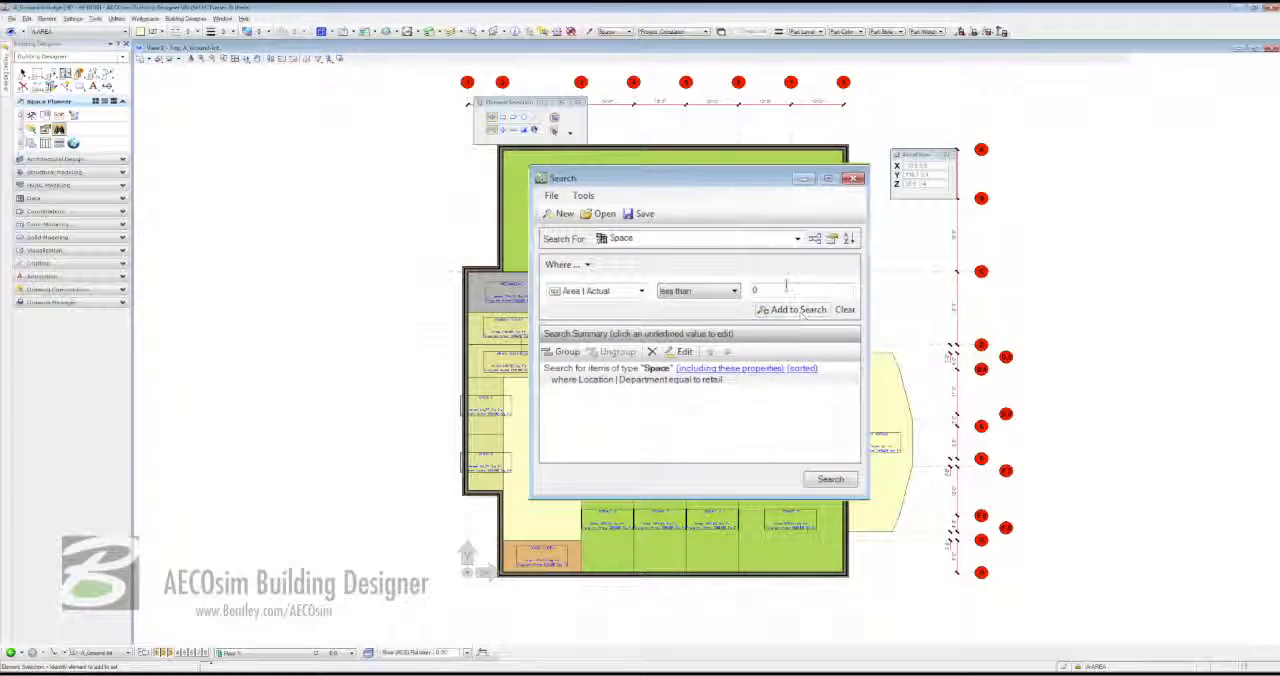
pyautogui.write('500')
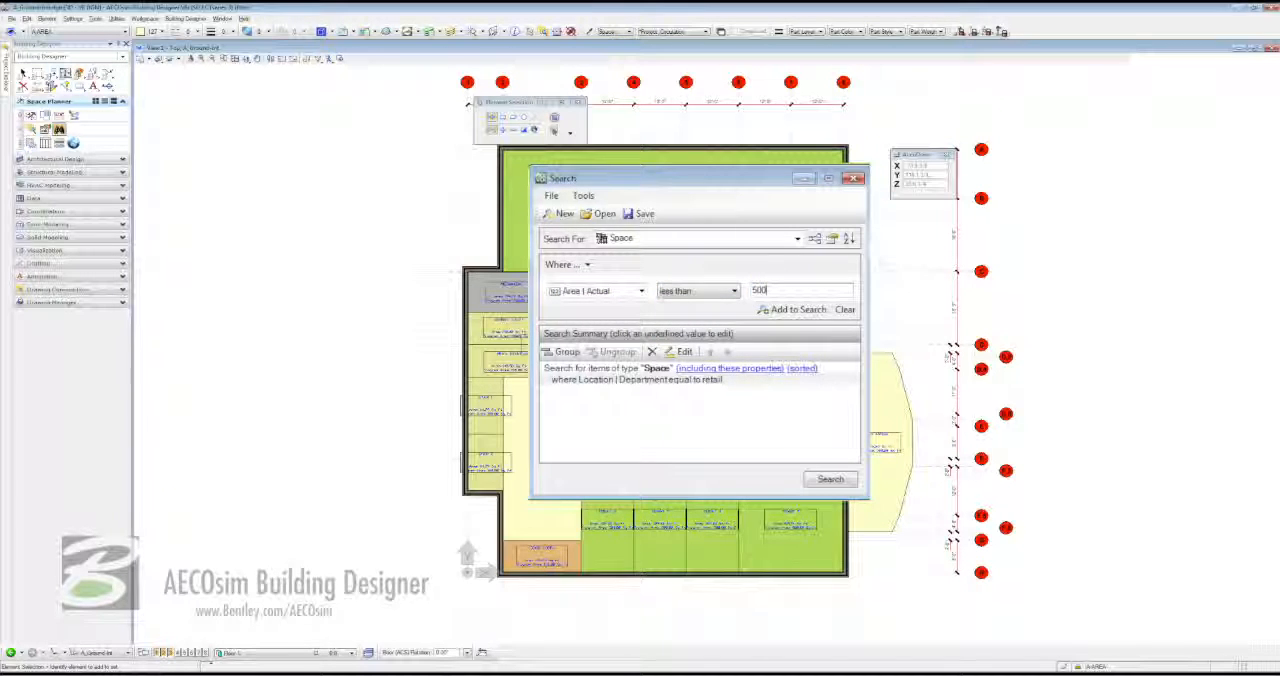
pyautogui.click(787, 312)
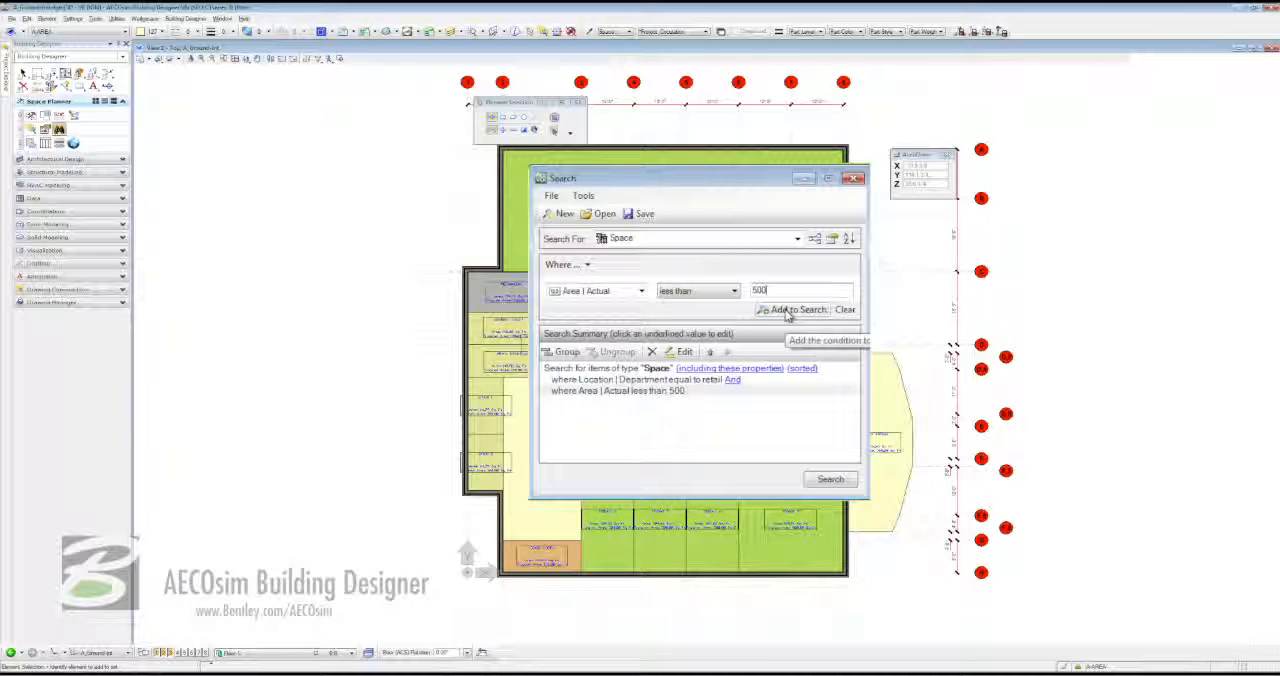
# - Run the search, highlight all the found spaces in the plan, and close the search windows
pyautogui.click(829, 481)
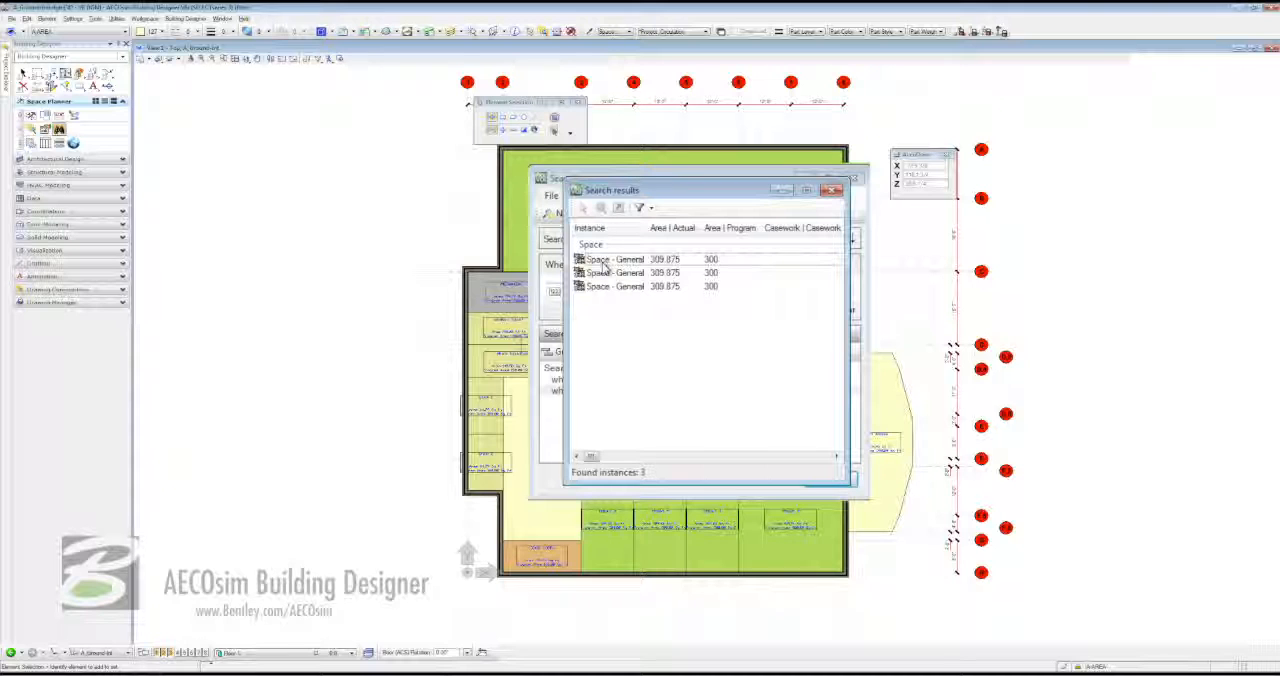
pyautogui.click(604, 260)
pyautogui.keyDown('shift'); pyautogui.click(610, 286); pyautogui.keyUp('shift')
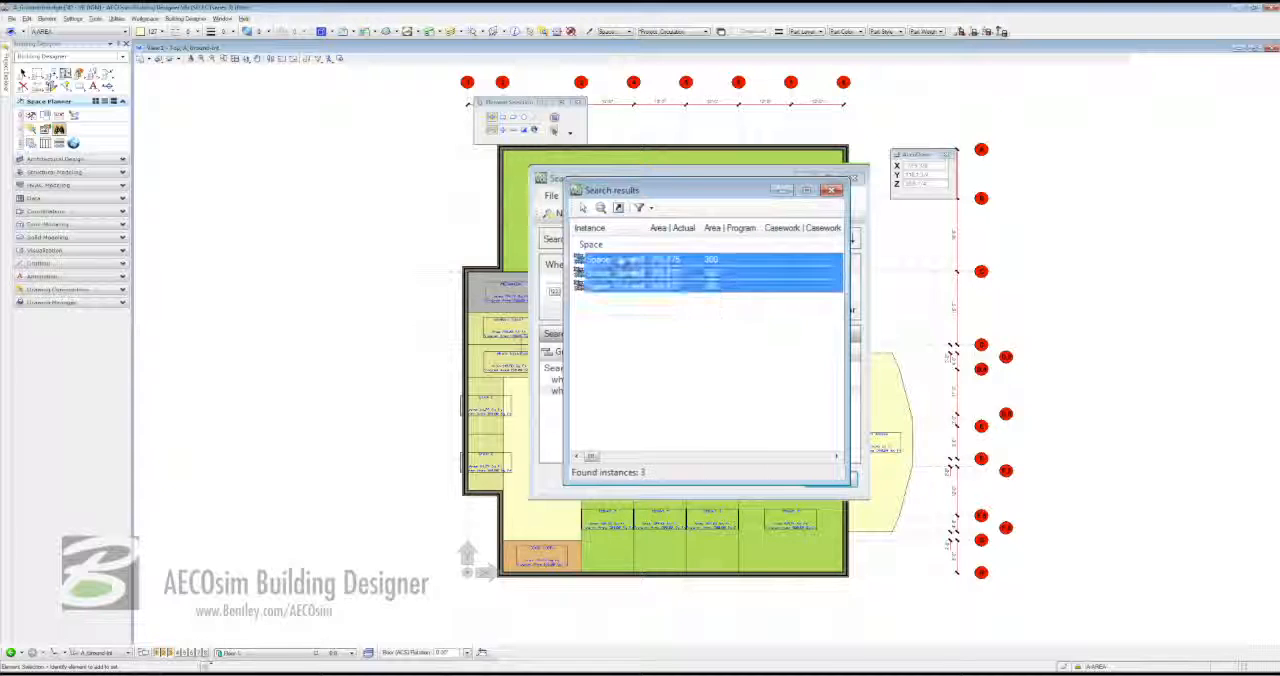
pyautogui.click(585, 209)
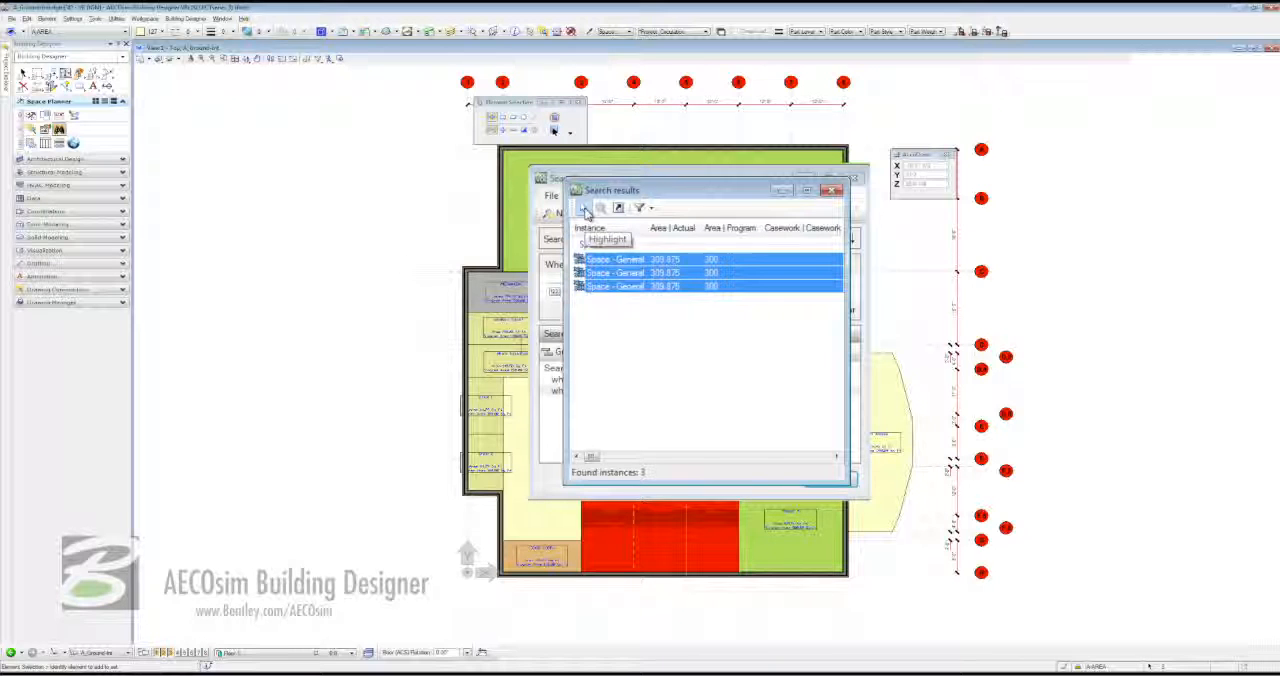
pyautogui.click(833, 190)
pyautogui.click(854, 178)
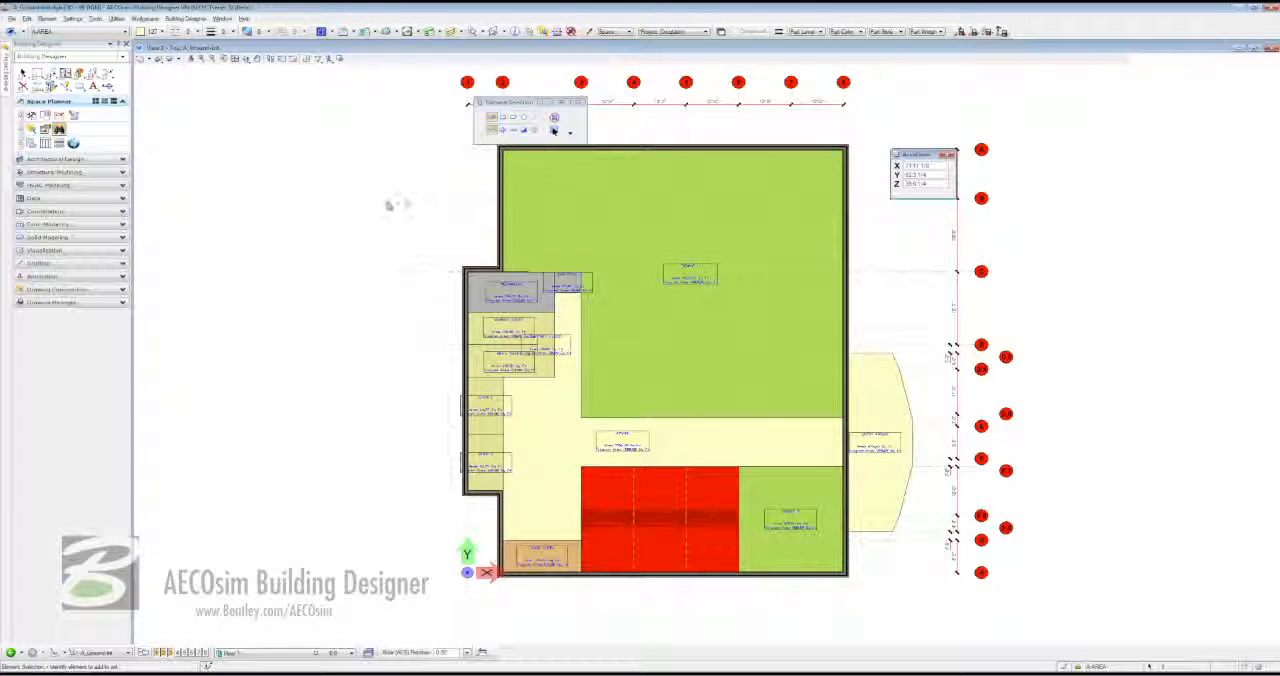
# - Open Modify DataGroup Data for the highlighted retail spaces and set their ceiling height to 11:0
pyautogui.click(52, 87)
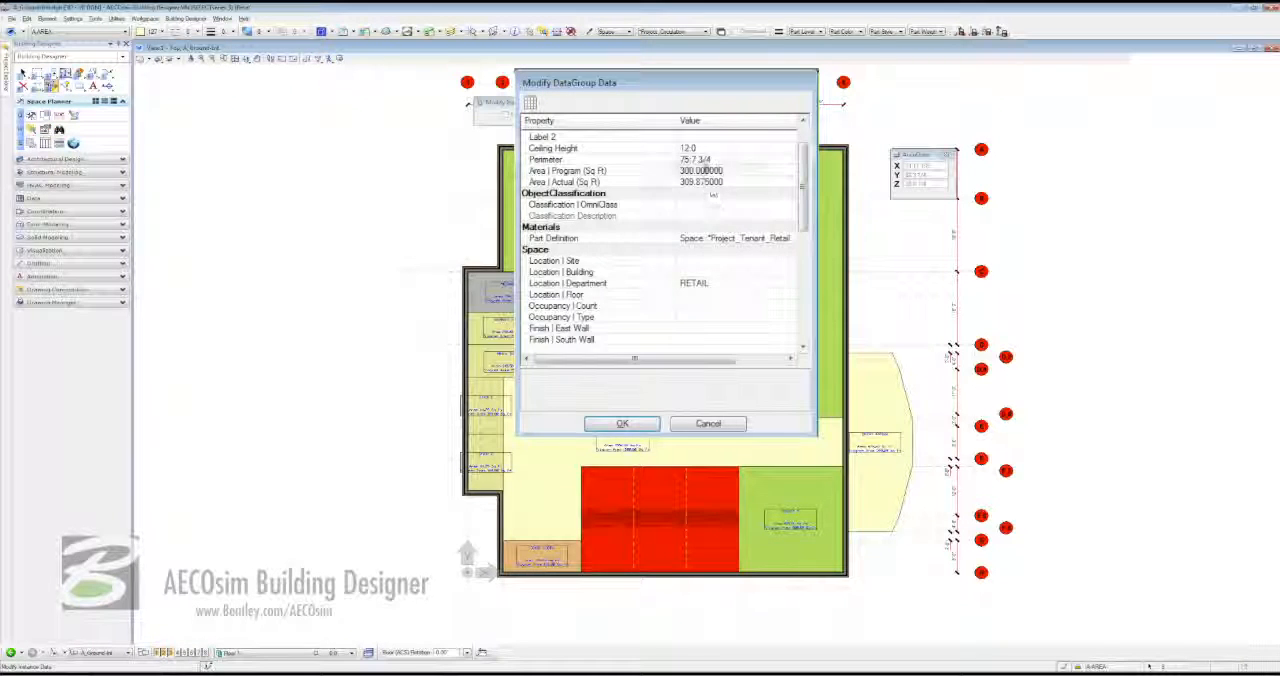
pyautogui.click(690, 148)
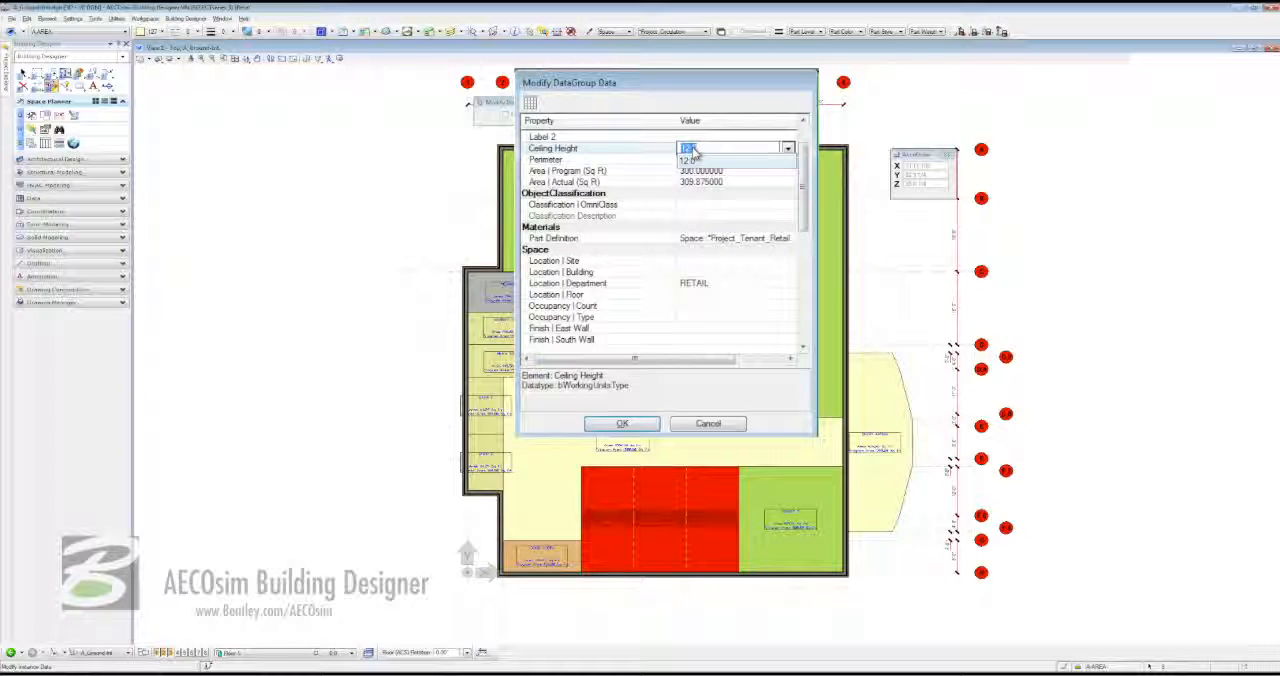
pyautogui.write('11')
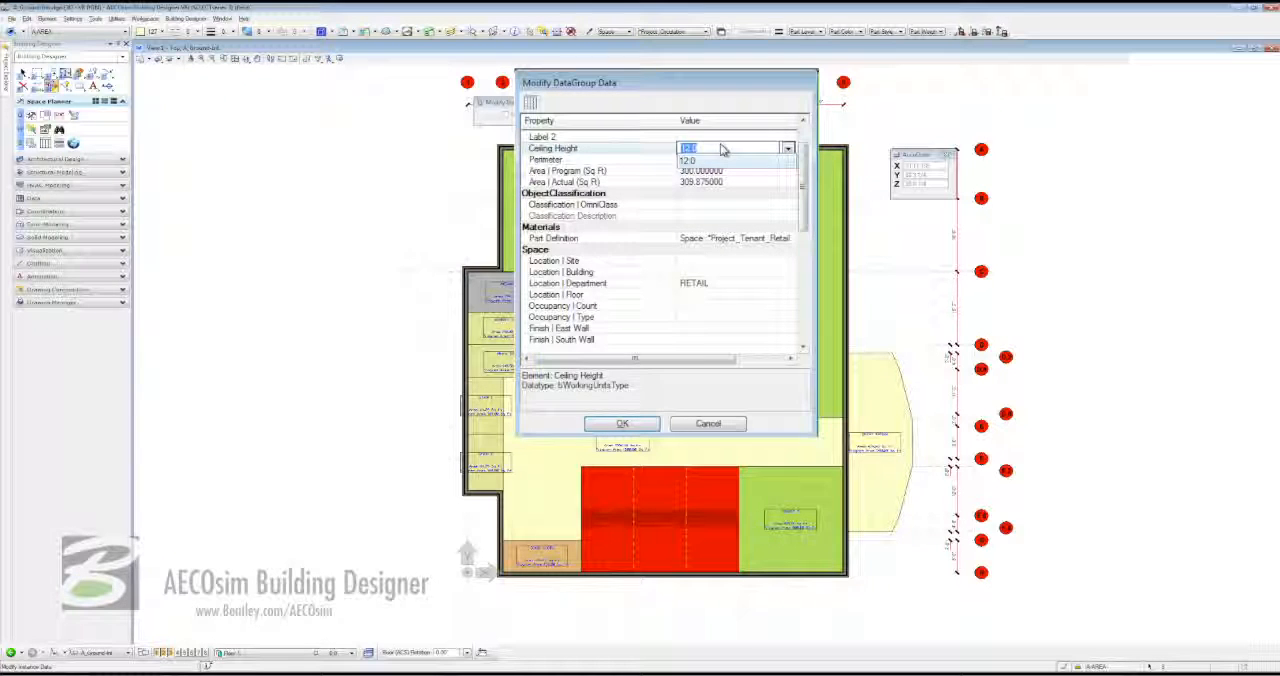
pyautogui.press('Return')
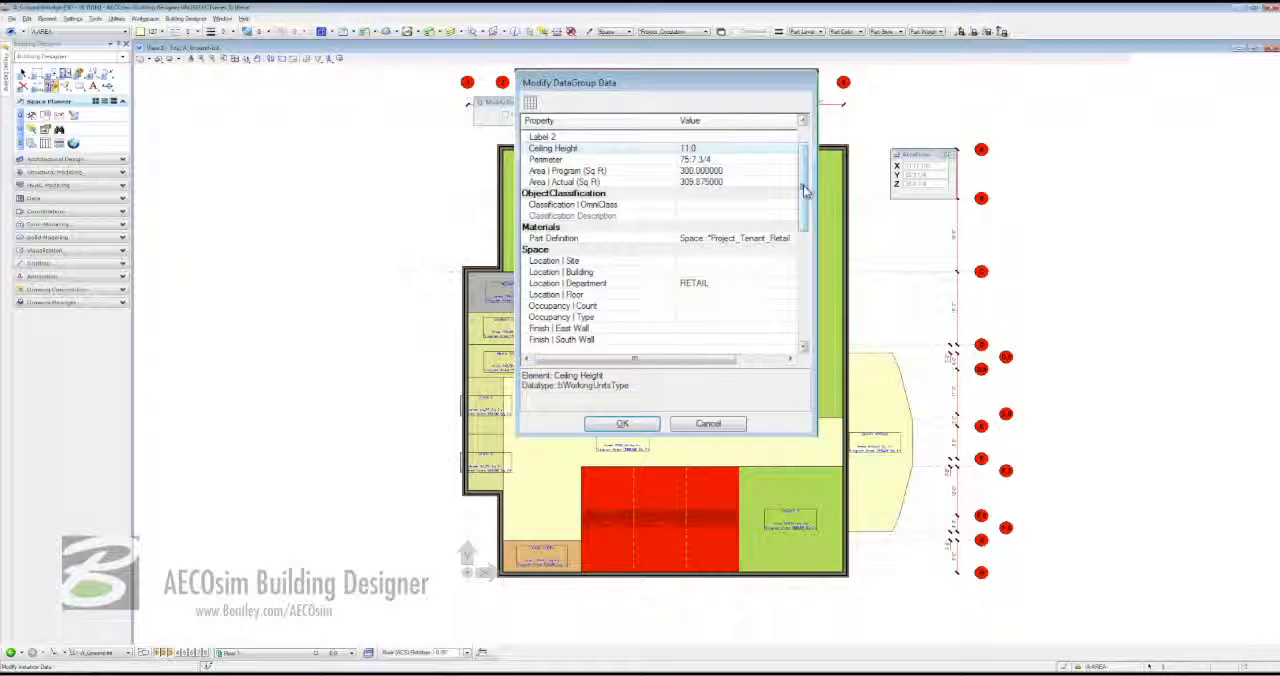
# - Set the Ceiling | Material of the selected retail spaces to ACT - 2x2
pyautogui.moveTo(806, 190); pyautogui.dragTo(807, 286)
pyautogui.click(710, 216)
pyautogui.click(712, 218)
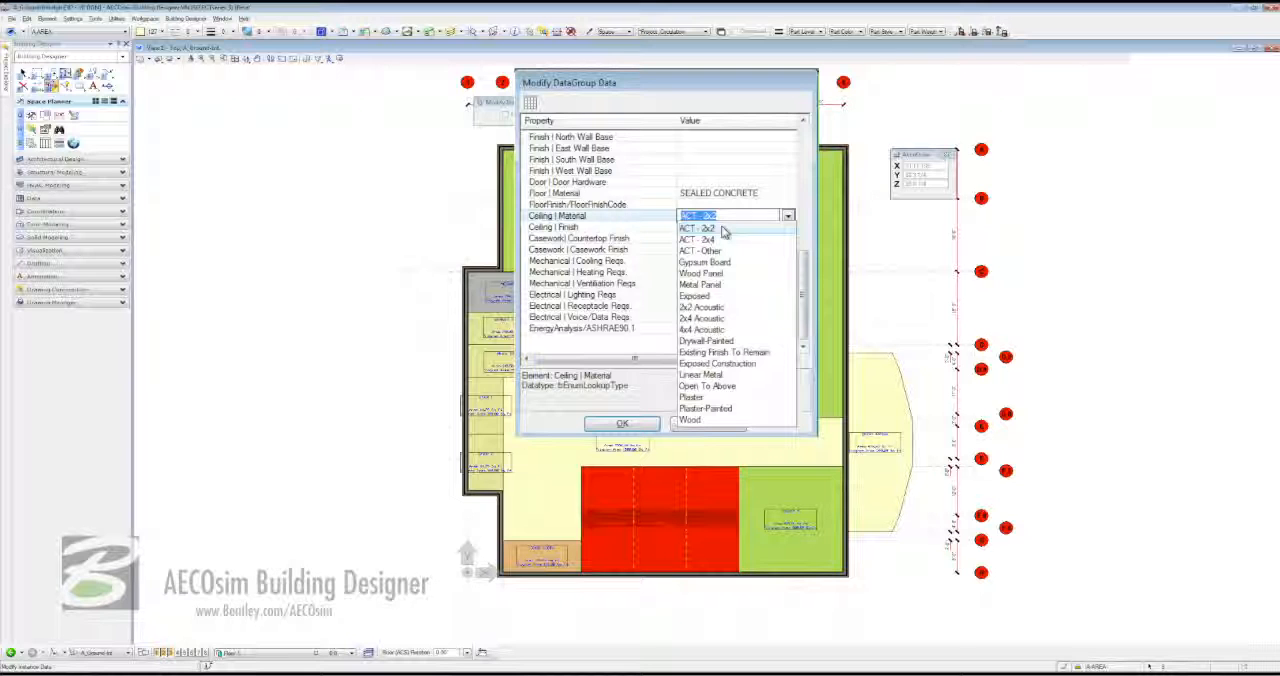
pyautogui.click(712, 228)
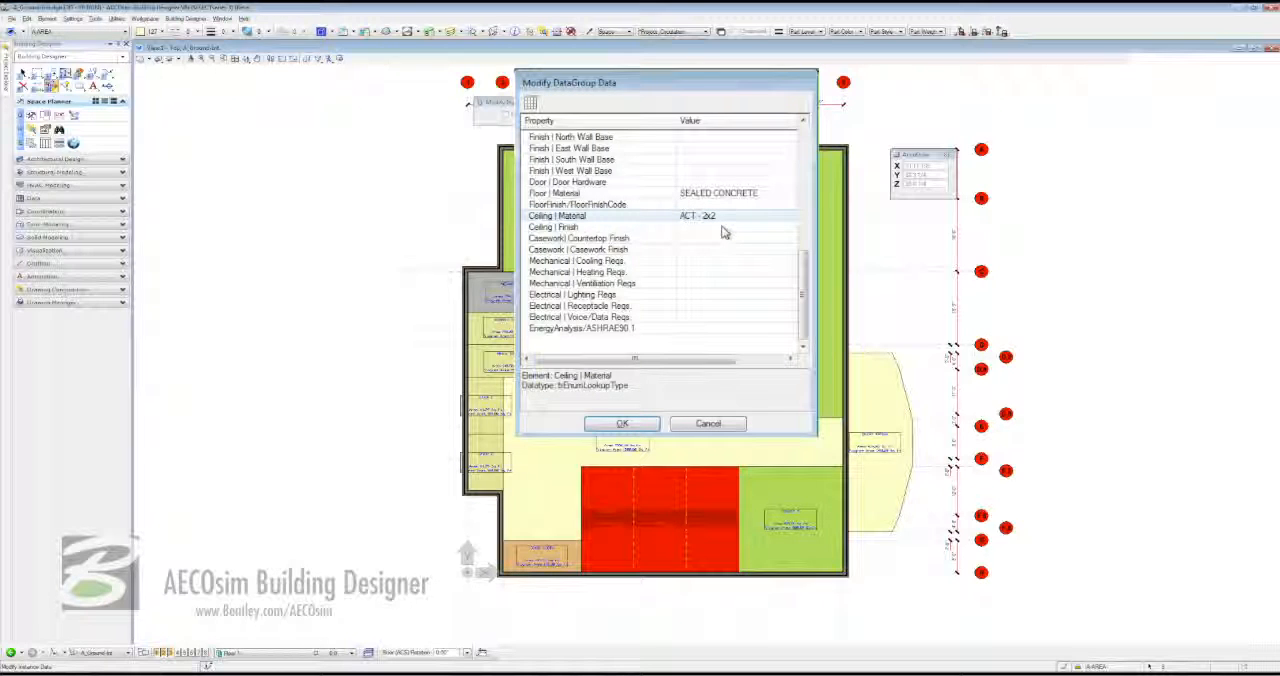
# - Accept the retail spaces' ceiling data, tile the open views, and fit the ground floor plan in its view
pyautogui.click(616, 424)
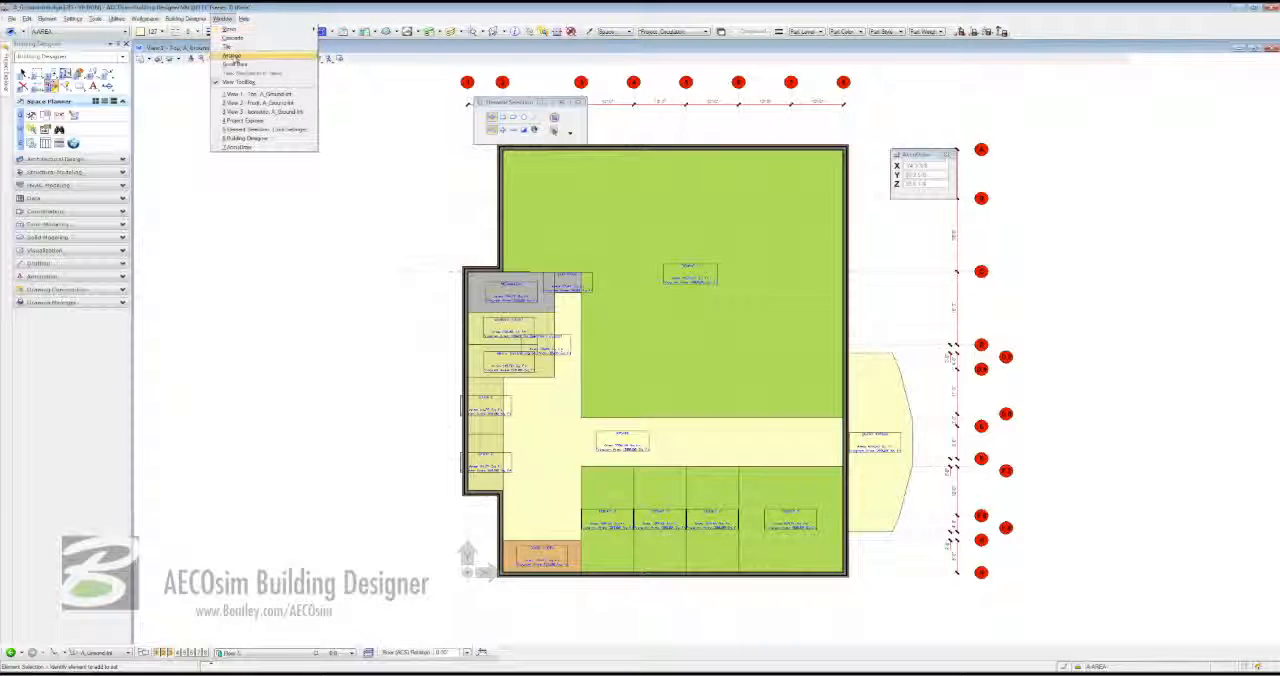
pyautogui.click(228, 46)
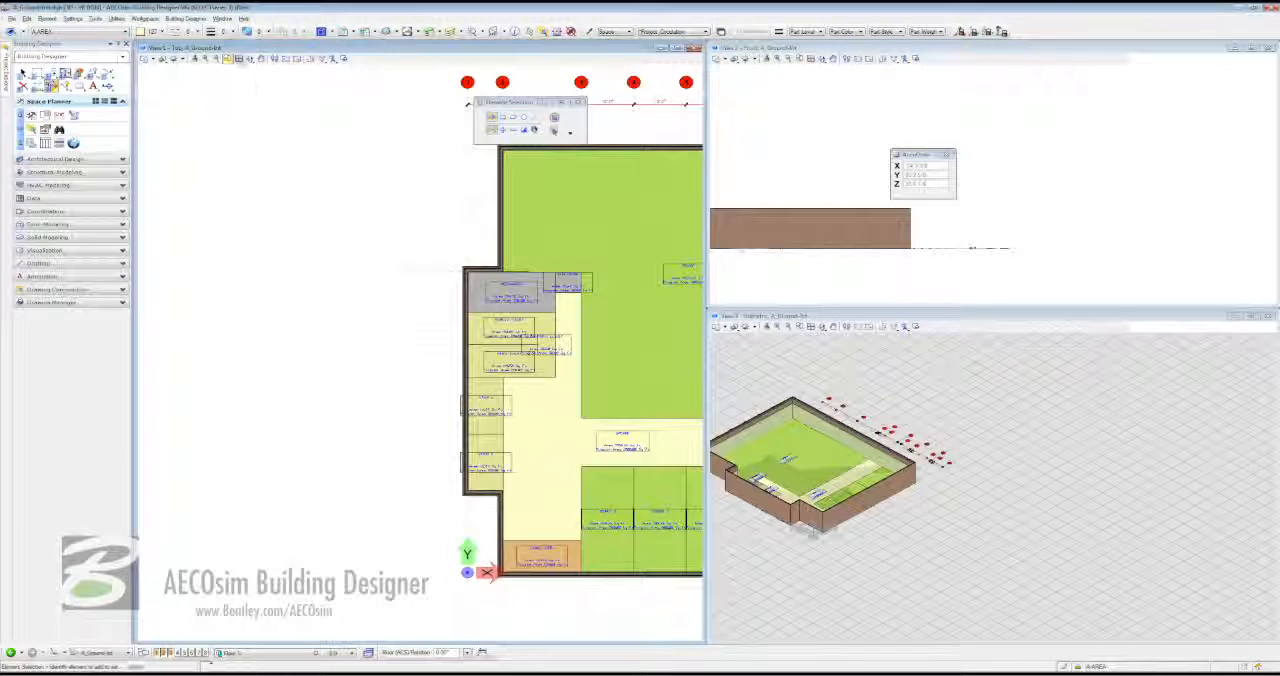
pyautogui.keyDown('shift'); pyautogui.click(238, 59); pyautogui.keyUp('shift')
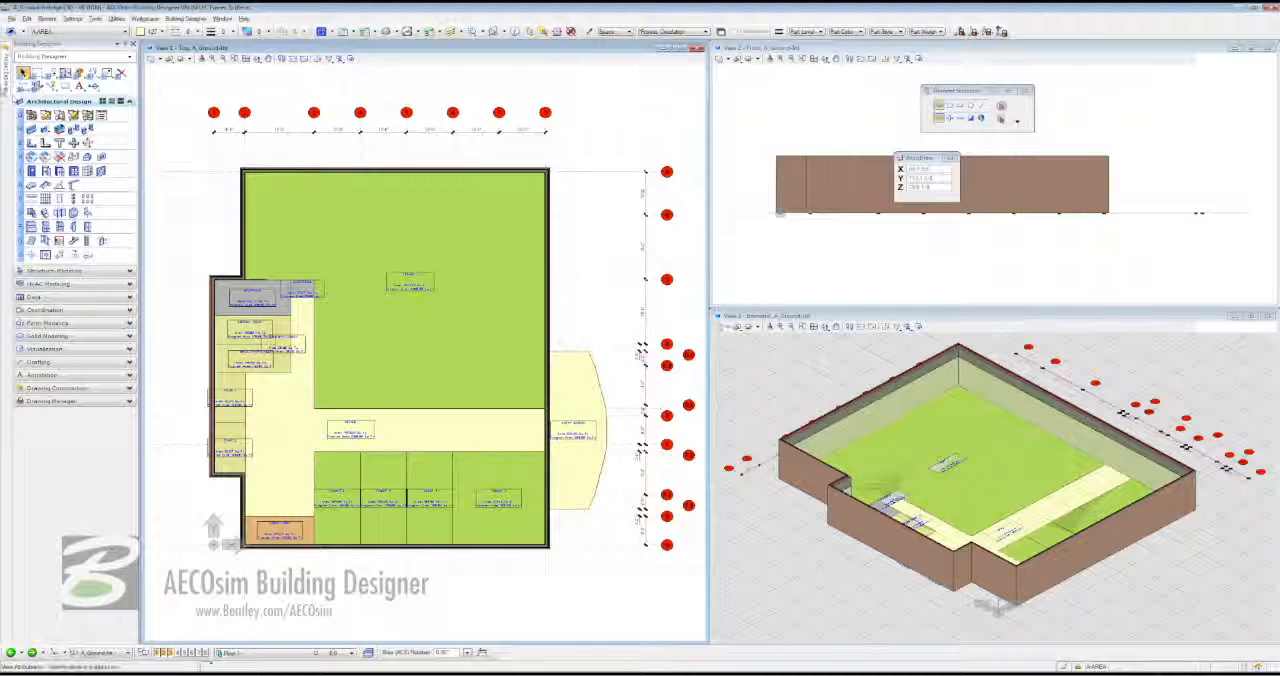
# - Expand the design models under Building Models in Project Explorer and open the A_Ground model
pyautogui.click(5, 88)
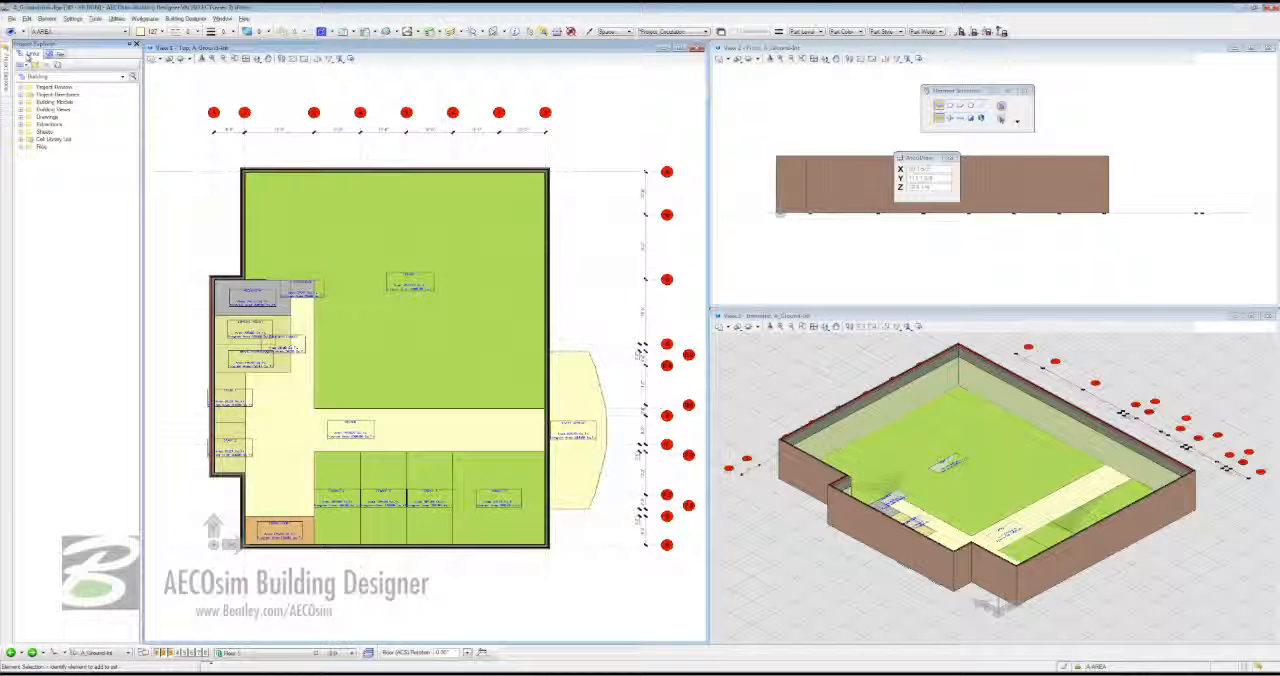
pyautogui.click(21, 102)
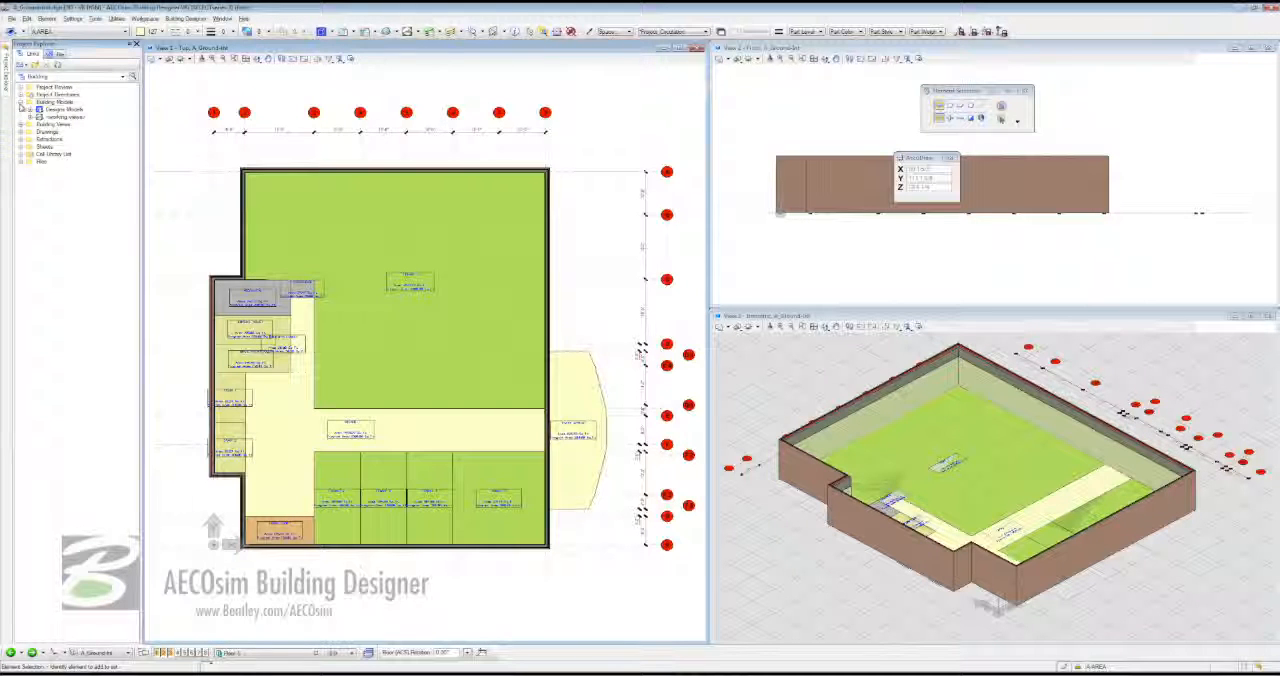
pyautogui.click(30, 110)
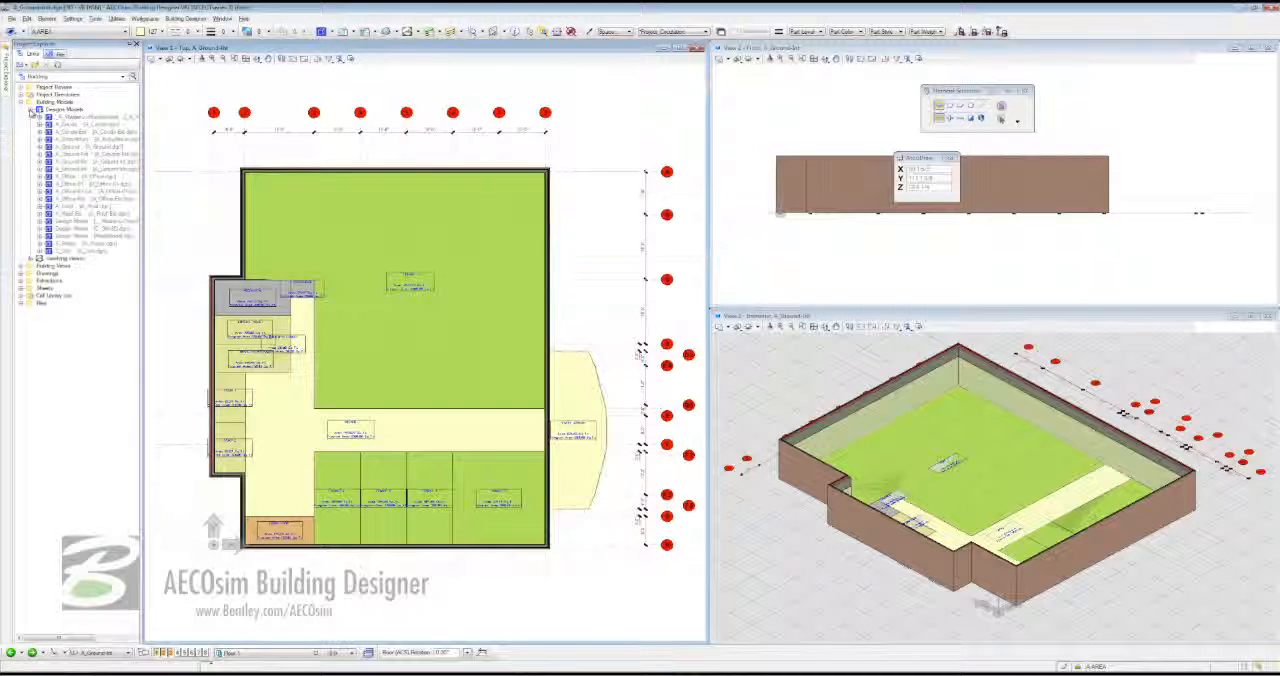
pyautogui.click(55, 147)
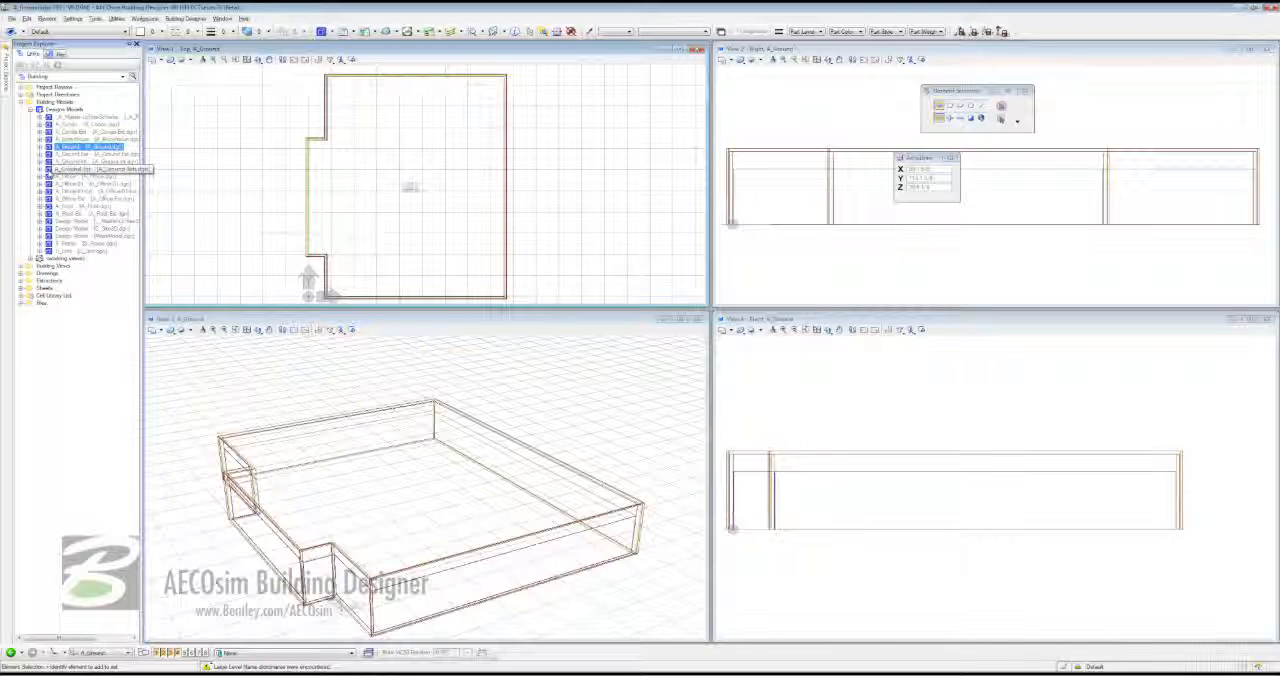
# - Attach the A_Ground-Int model to the A_Ground model as a reference using the Coincident attachment method
pyautogui.moveTo(47, 171); pyautogui.dragTo(373, 186)
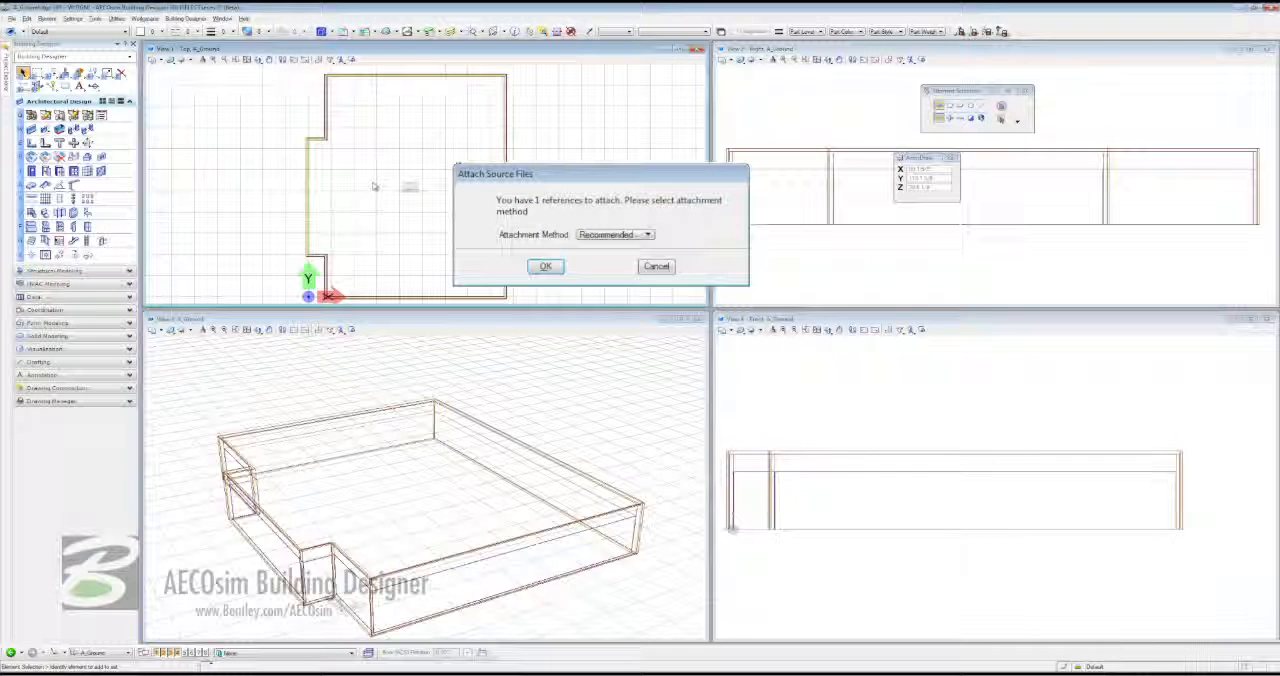
pyautogui.click(608, 240)
pyautogui.click(618, 259)
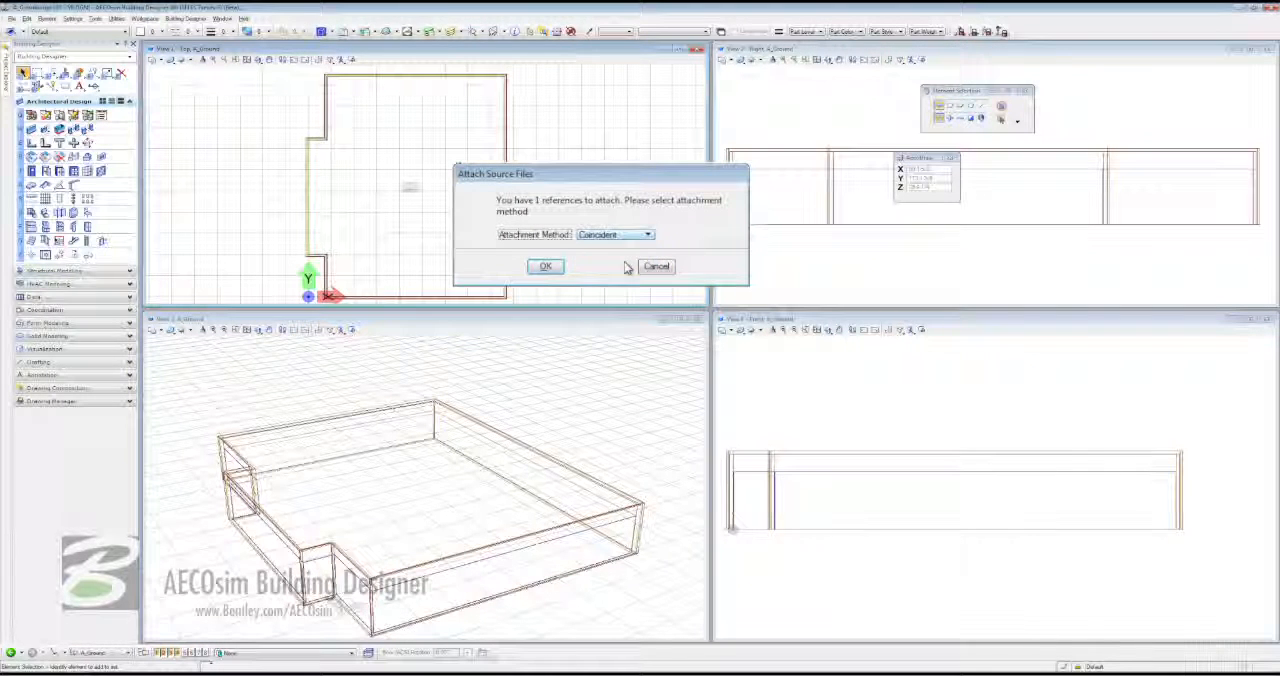
pyautogui.click(546, 267)
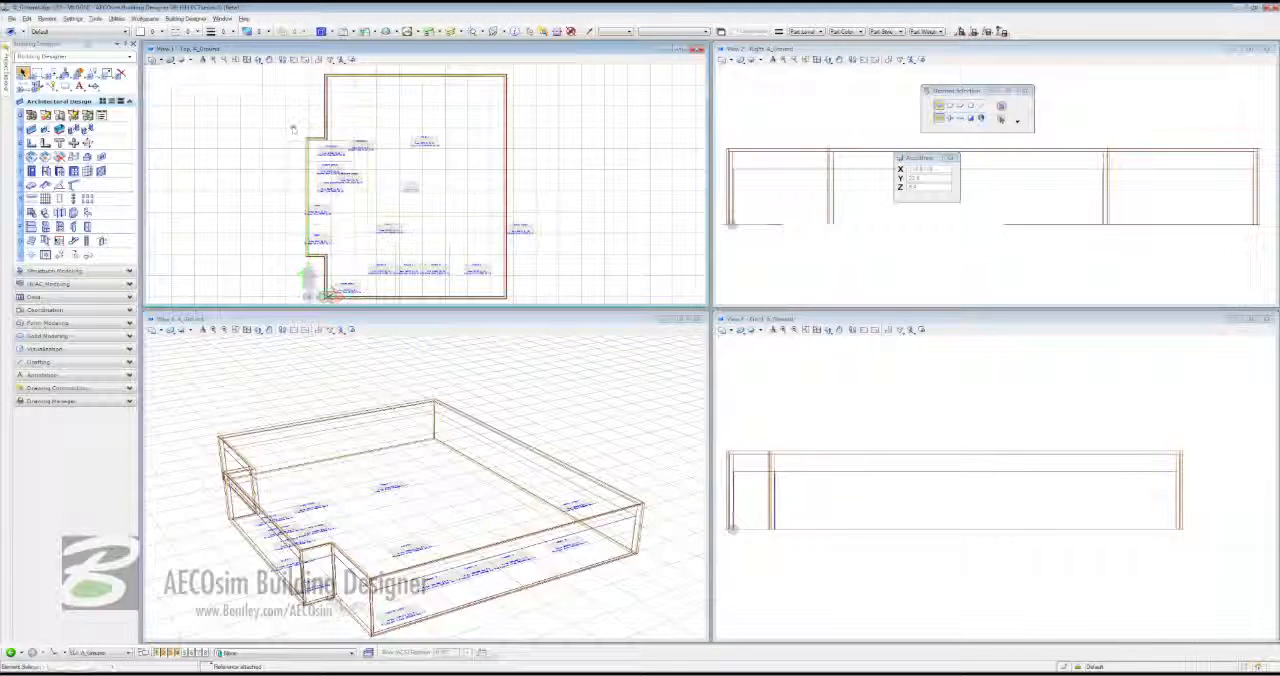
# - Open the master low-rise scheme DGN file from the Designs folder
pyautogui.click(13, 19)
pyautogui.click(30, 44)
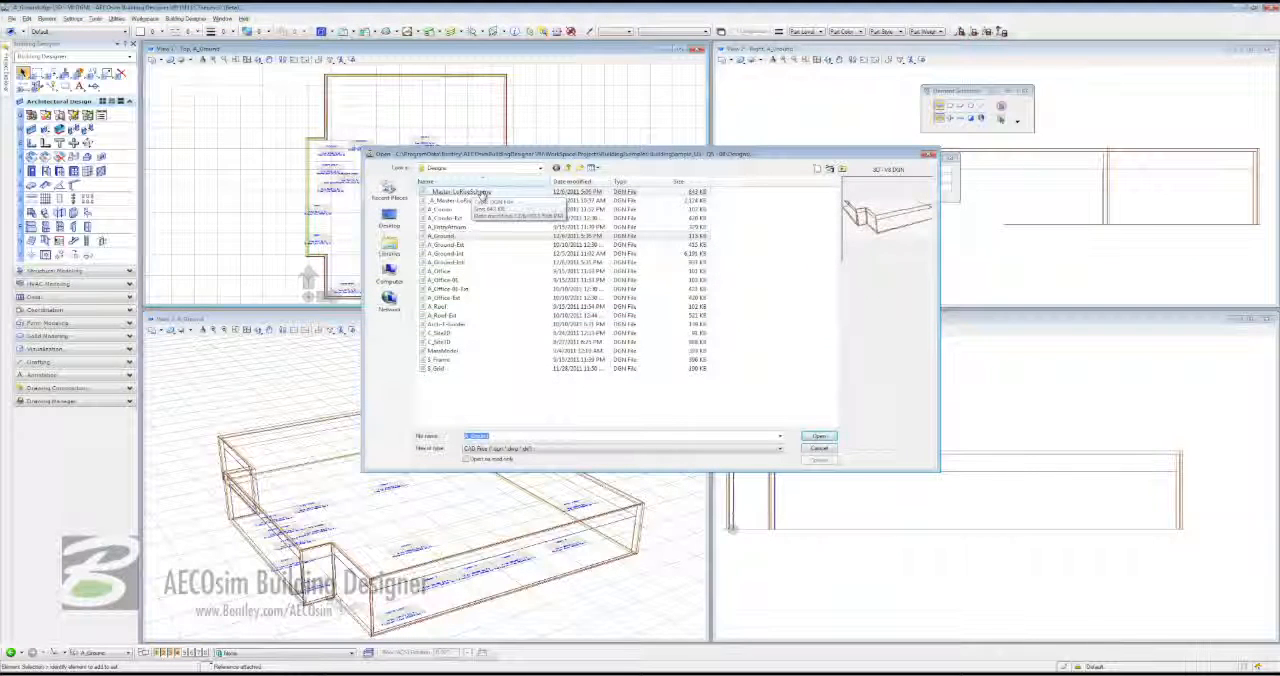
pyautogui.doubleClick(481, 192)
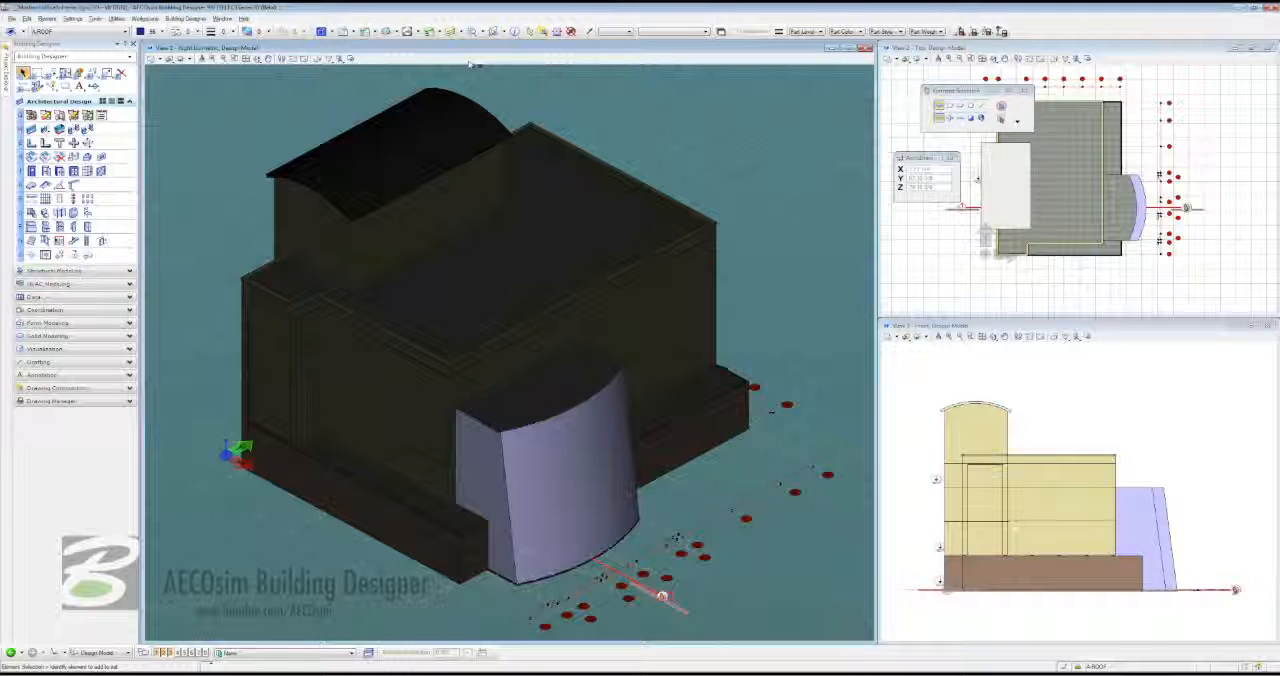
# - Open References and expand the master file's hierarchy to examine the nested architectural attachments
pyautogui.click(343, 32)
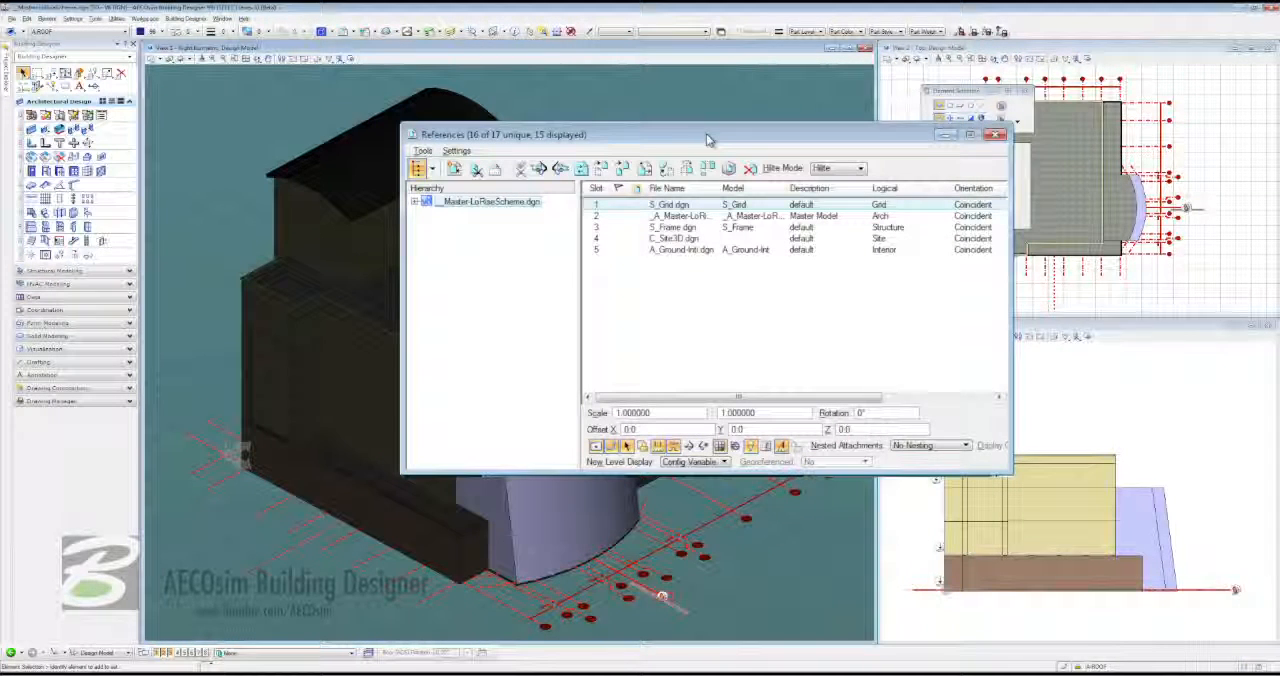
pyautogui.click(418, 168)
pyautogui.click(418, 168)
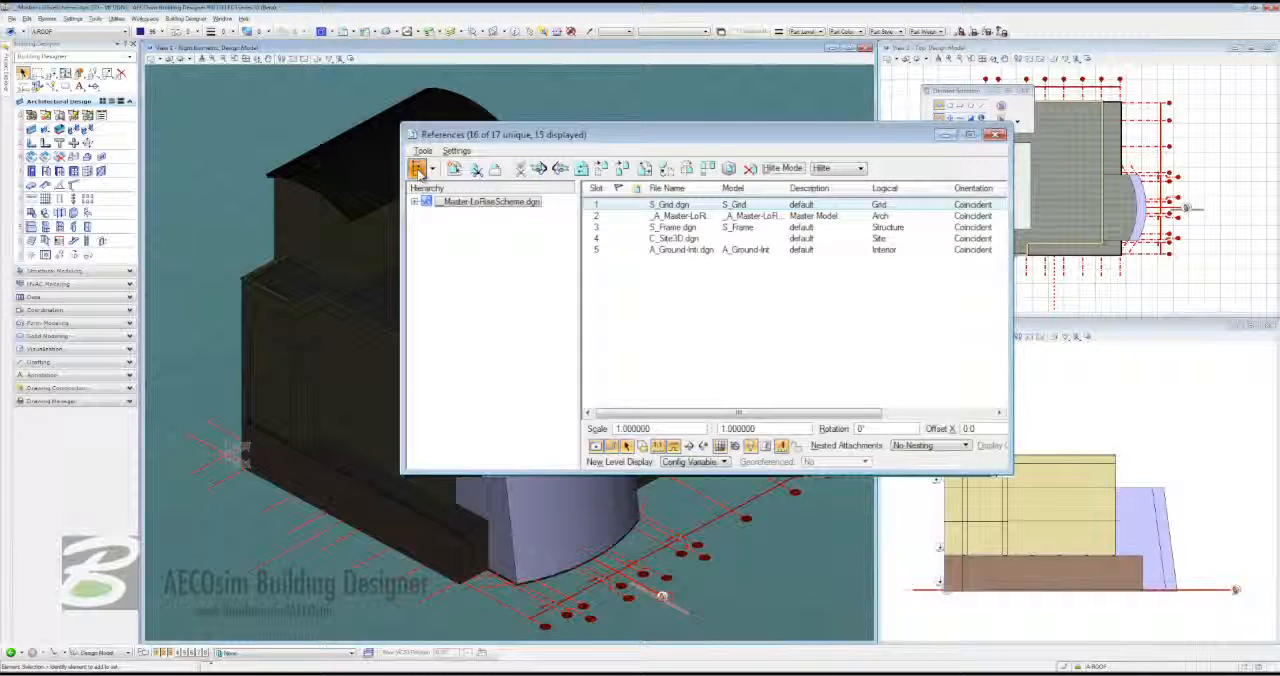
pyautogui.click(417, 203)
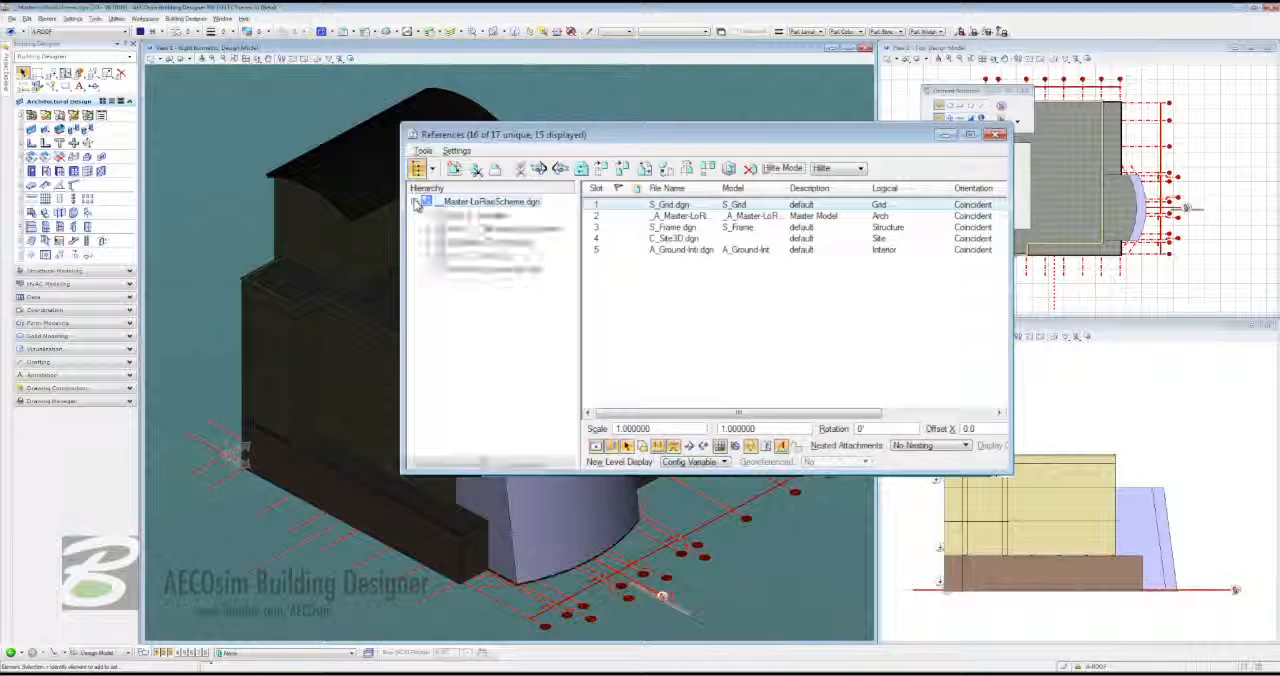
pyautogui.click(428, 228)
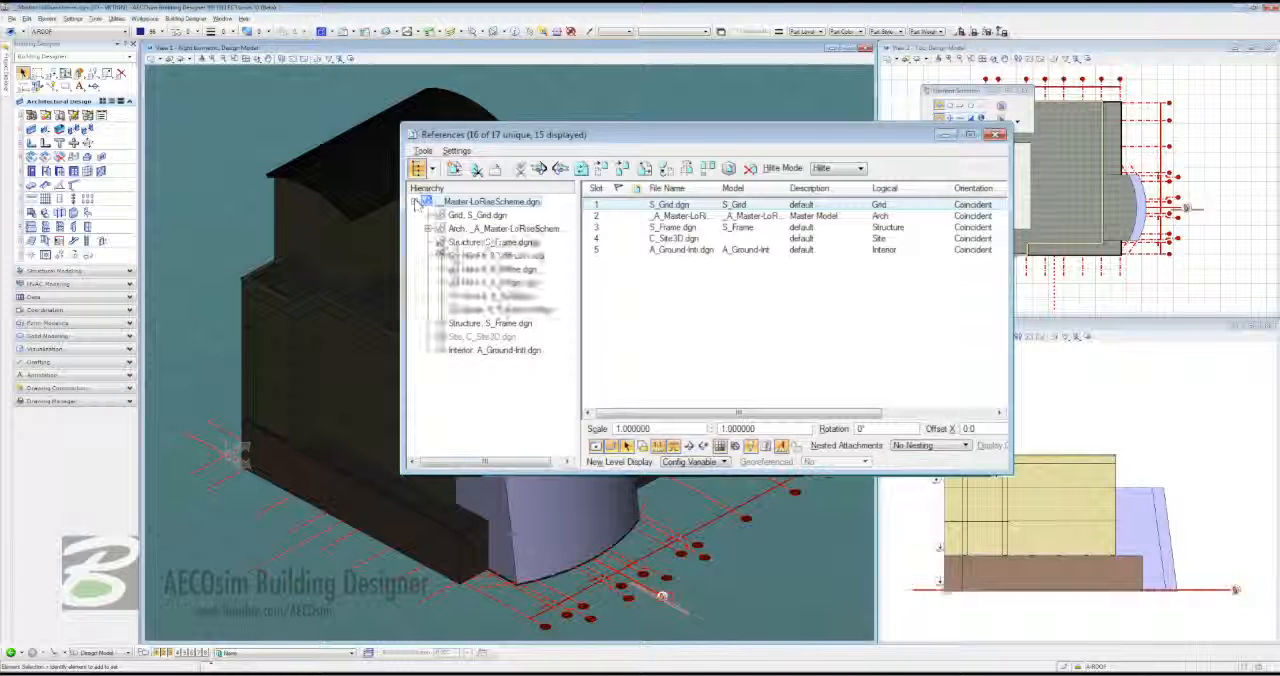
pyautogui.click(441, 243)
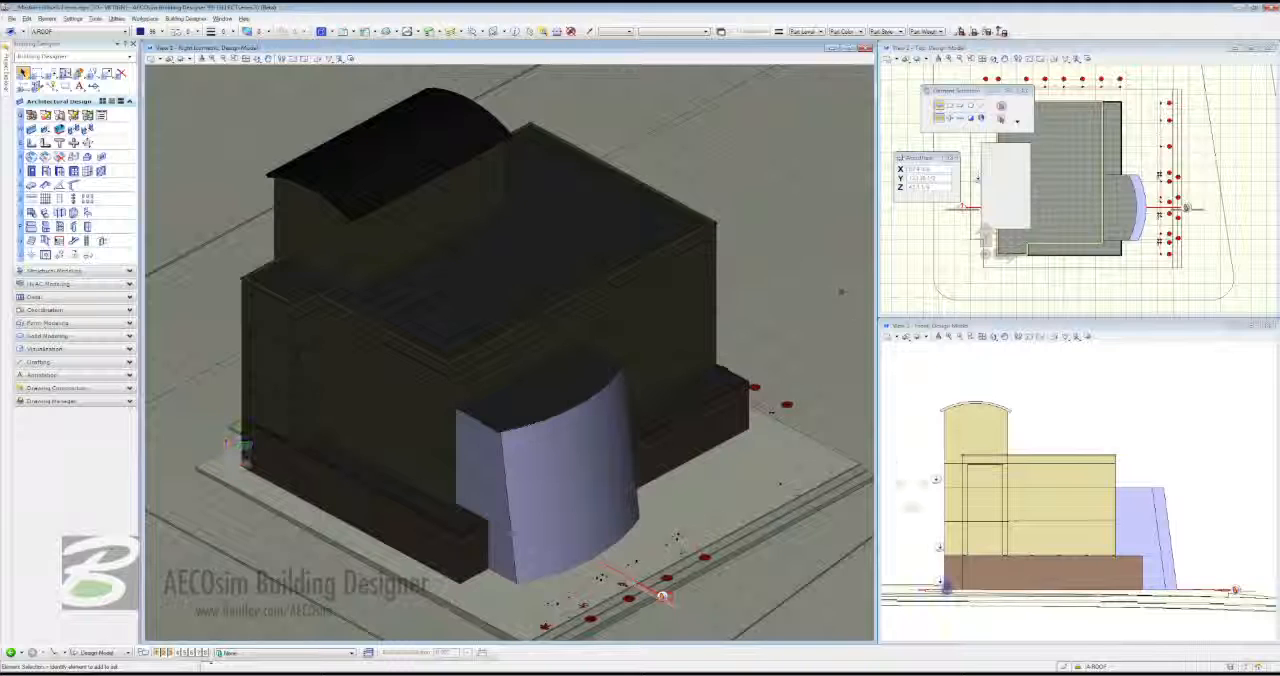
# - Open the GROUND FLOOR PLAN drawing from its plan marker at the building's base in the front view
pyautogui.click(941, 585)
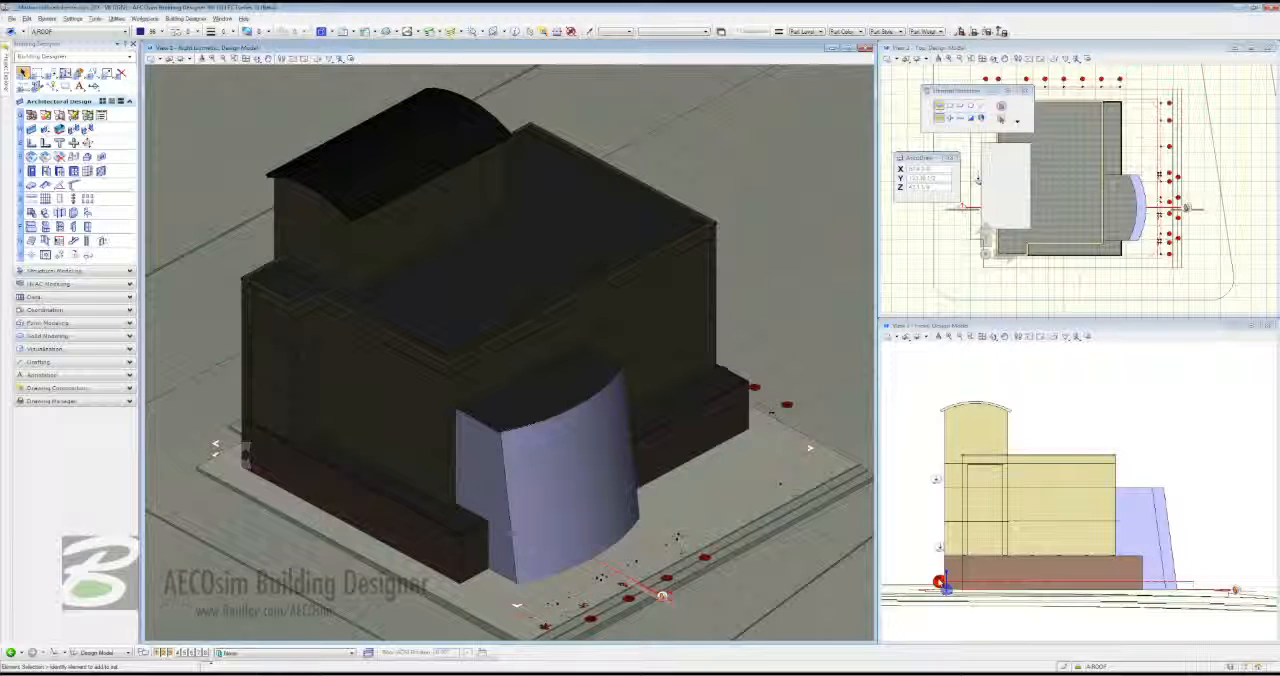
pyautogui.moveTo(941, 584)
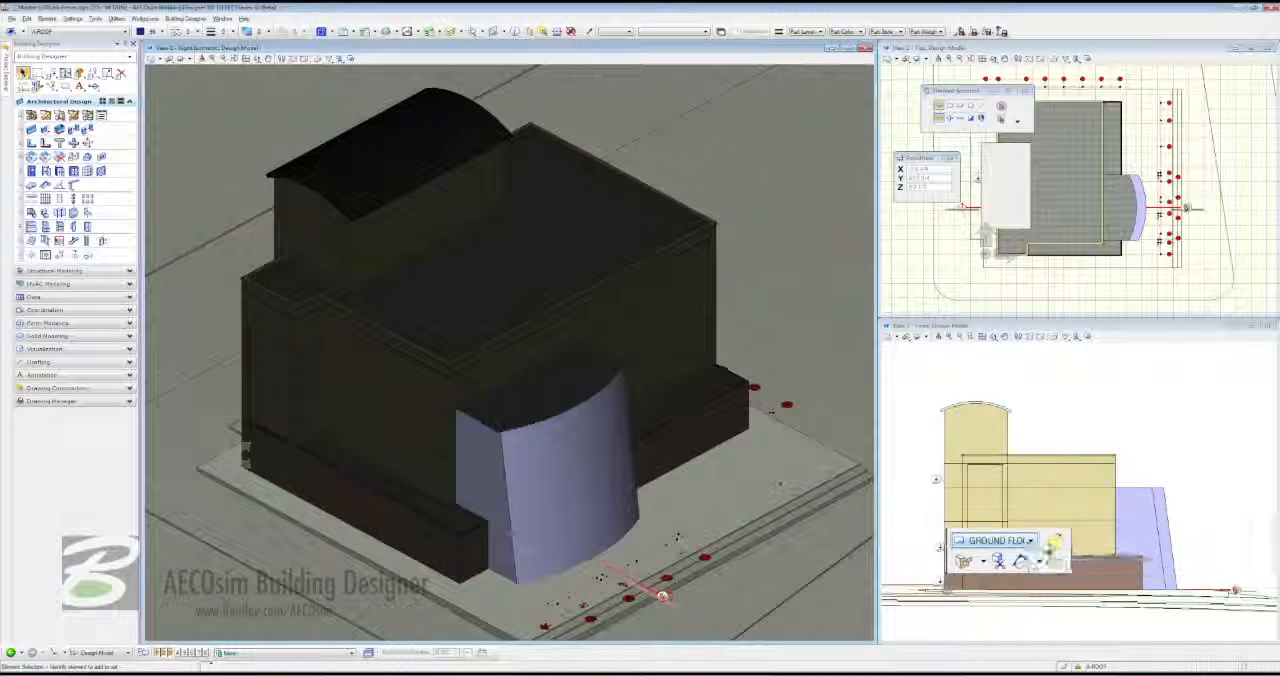
pyautogui.click(1055, 541)
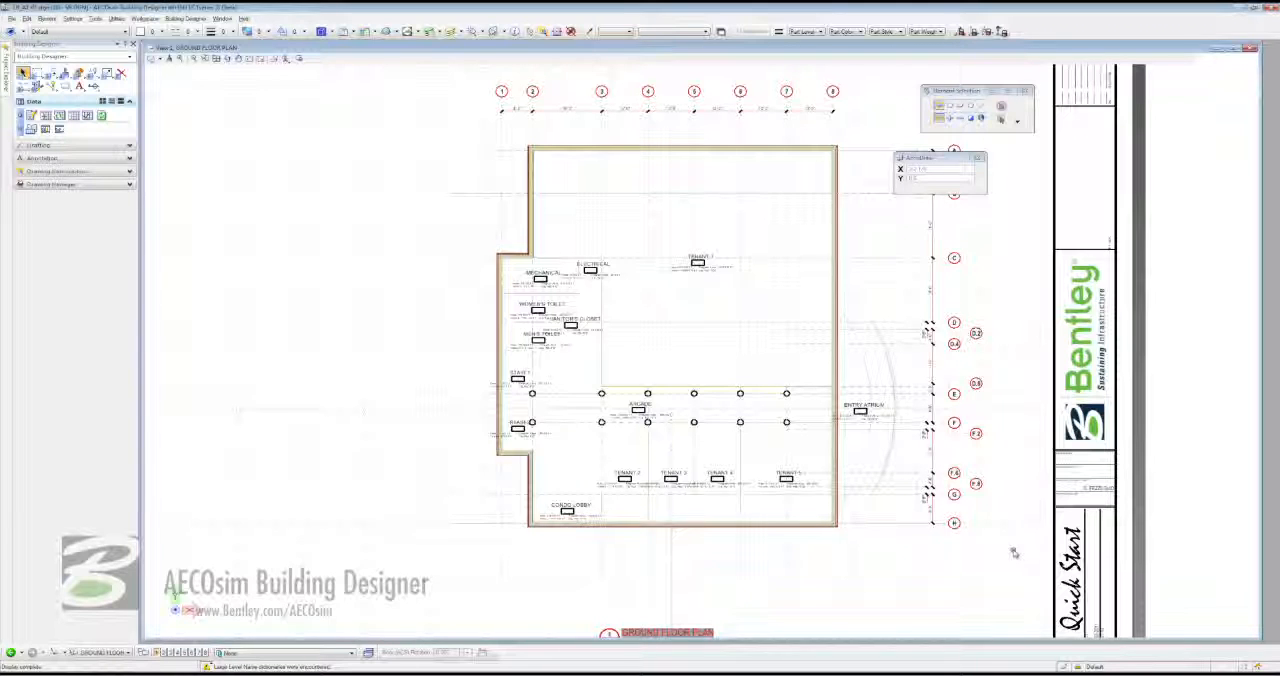
# - Open the Space Planner's Thematic Maps tool for the ground floor plan and create a new map
pyautogui.scroll(1, 78, 105)
pyautogui.click(78, 105)
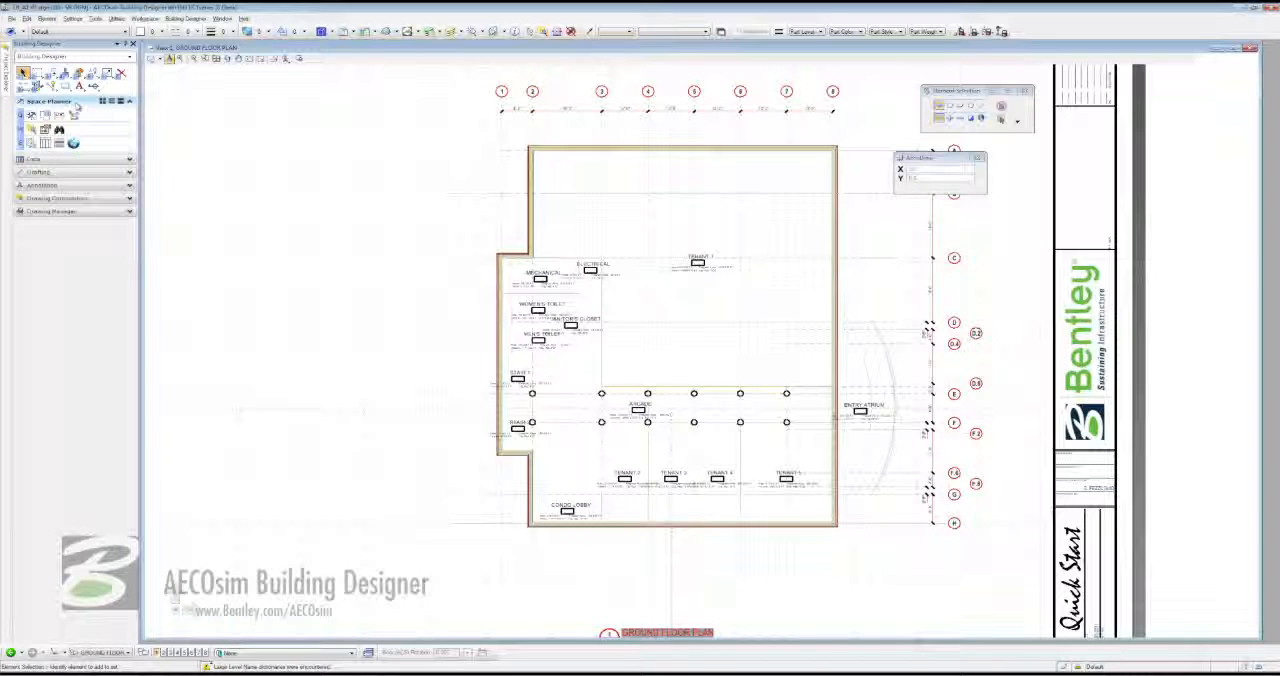
pyautogui.click(30, 143)
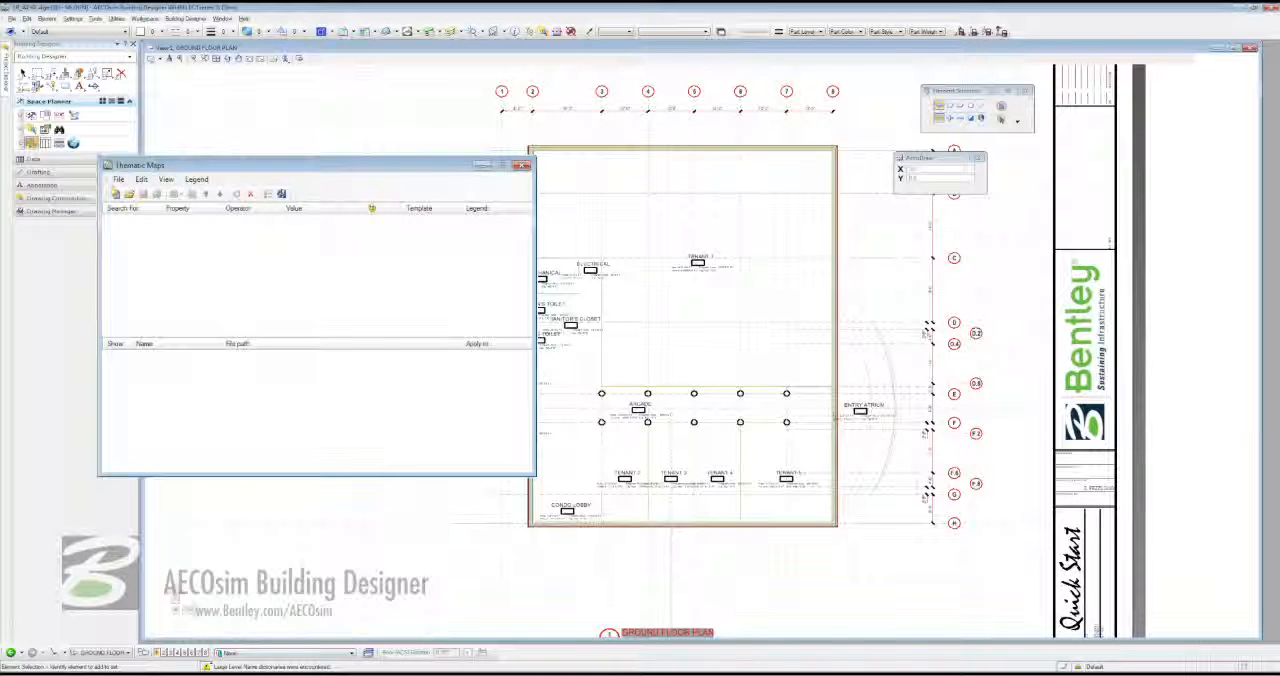
pyautogui.click(118, 180)
pyautogui.click(130, 194)
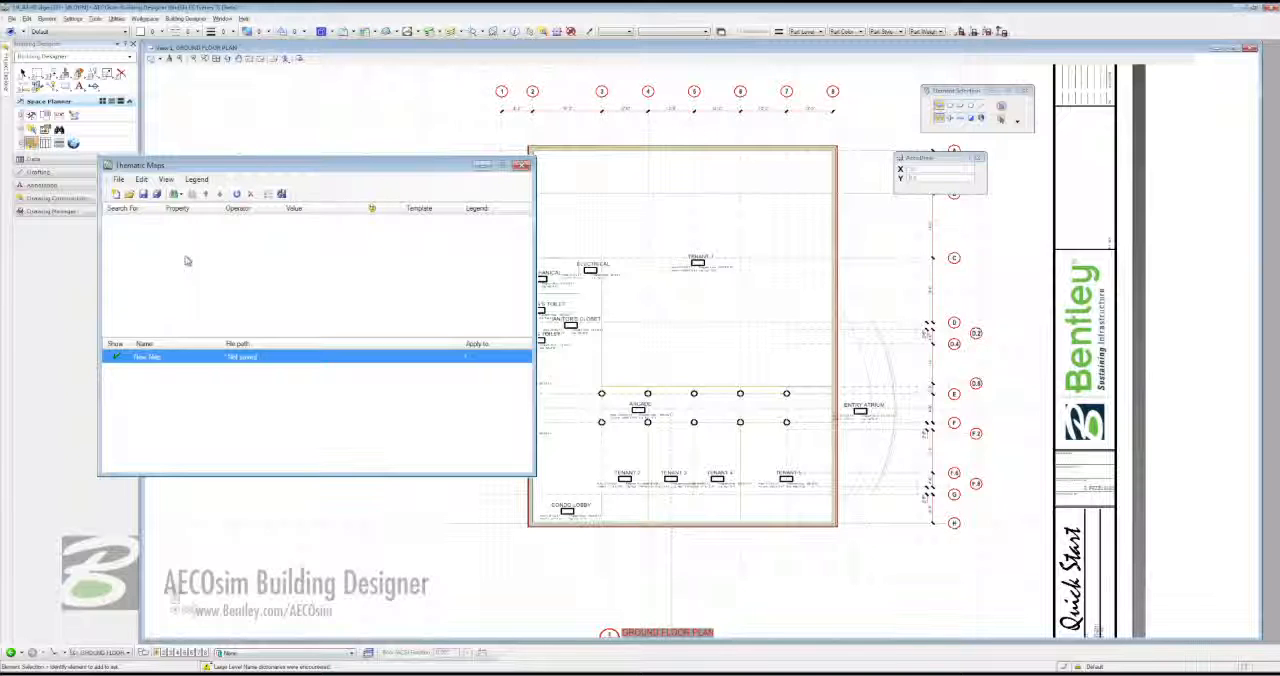
# - Add a Space search to the new thematic map with Location | Department equal to RETAIL
pyautogui.click(175, 194)
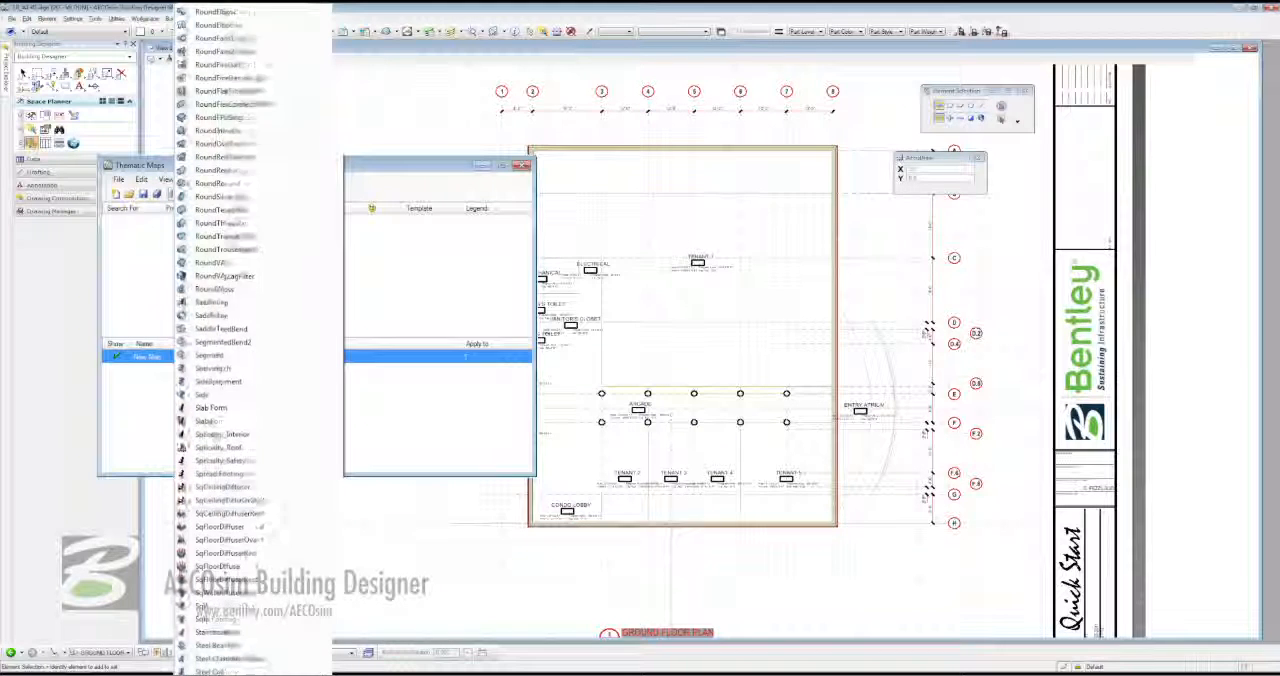
pyautogui.click(230, 329)
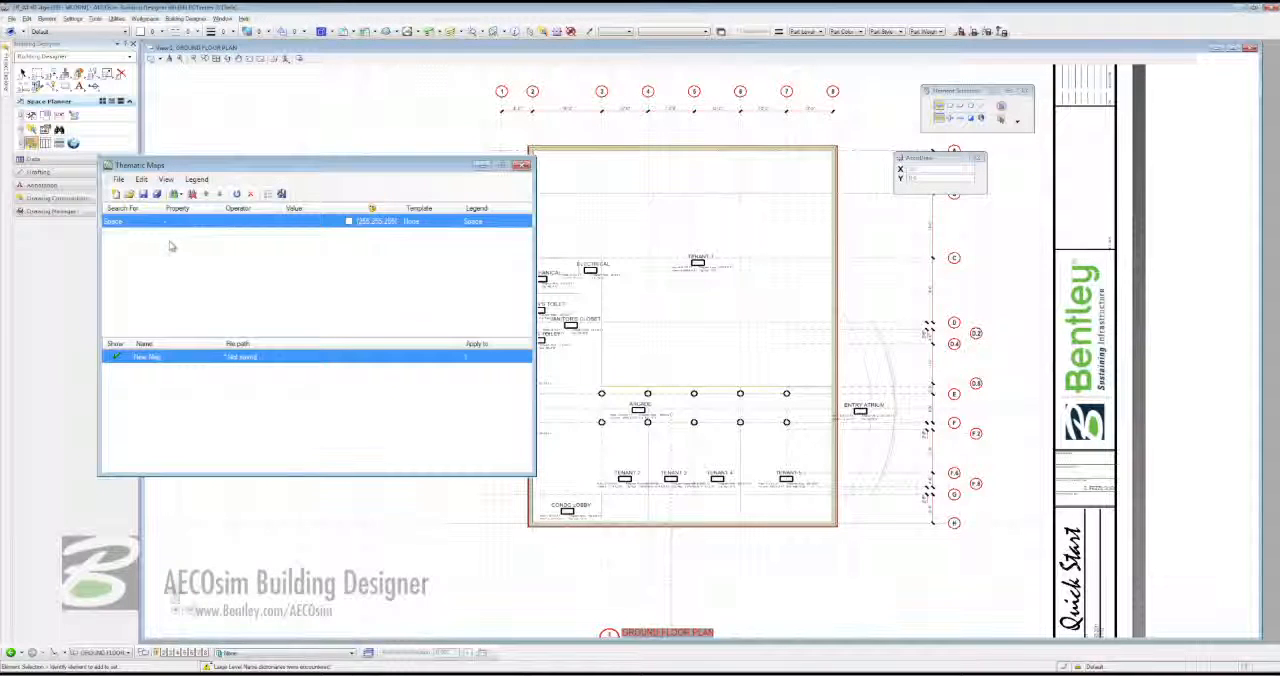
pyautogui.click(212, 222)
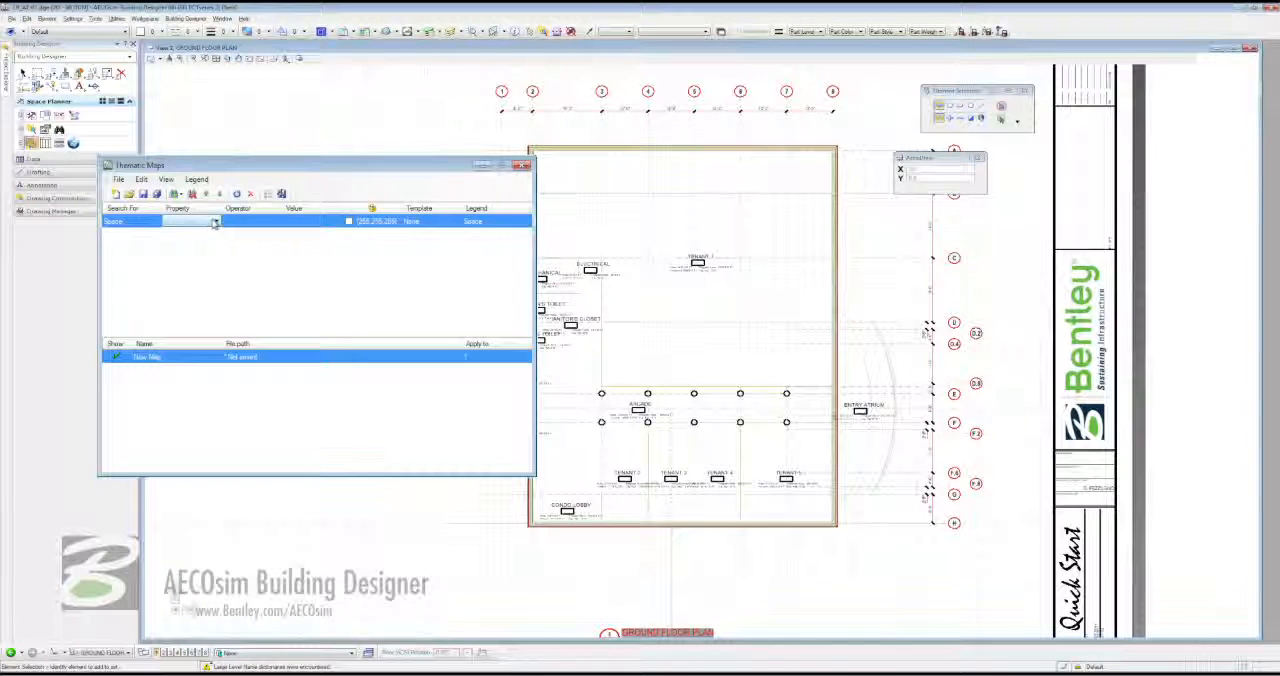
pyautogui.click(214, 222)
pyautogui.scroll(-5, 190, 330)
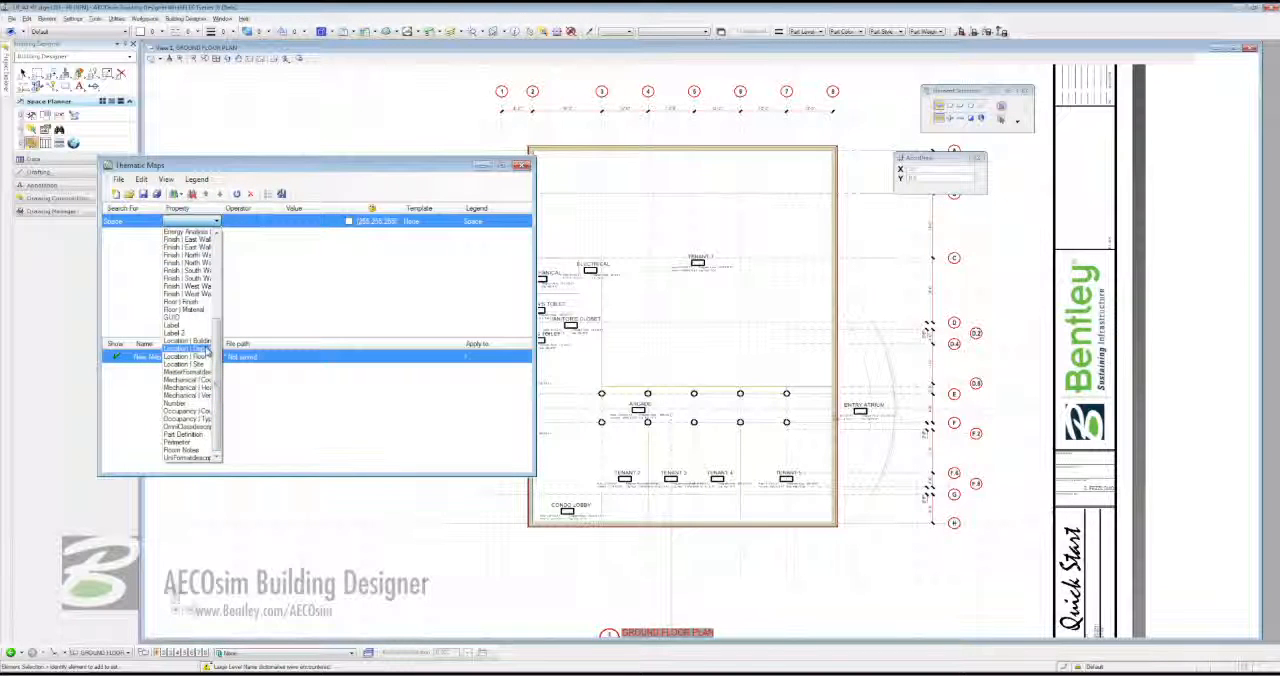
pyautogui.click(207, 349)
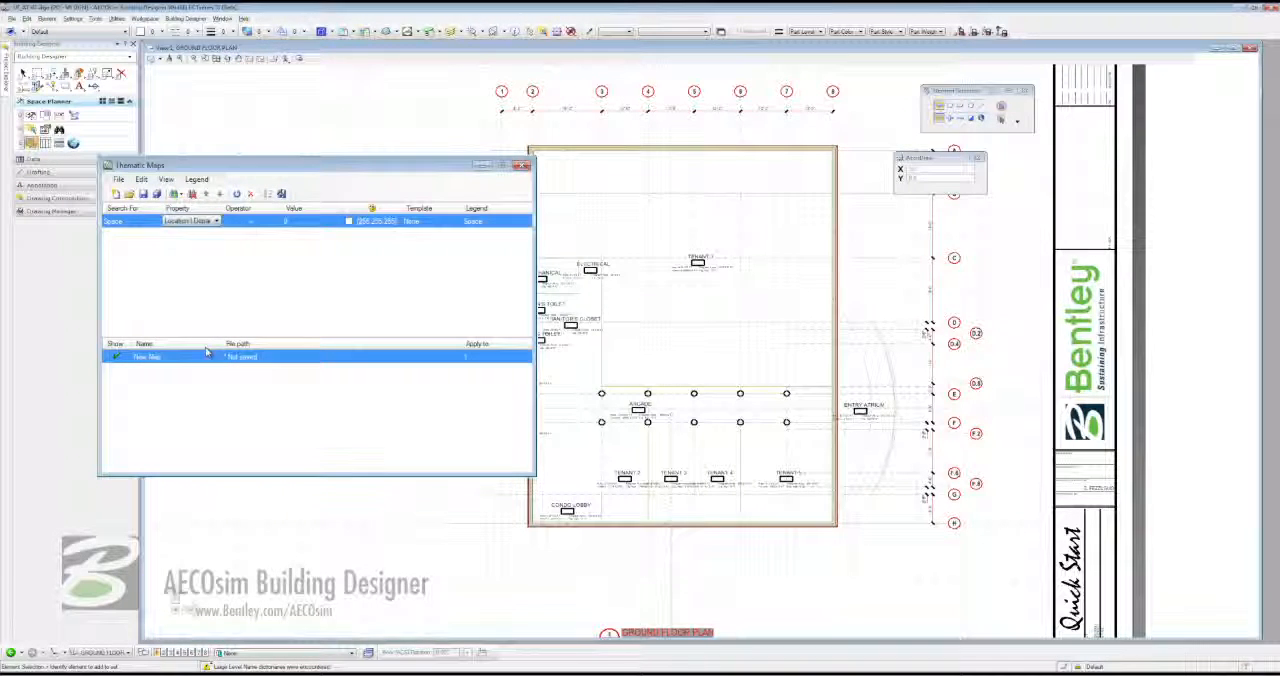
pyautogui.click(250, 222)
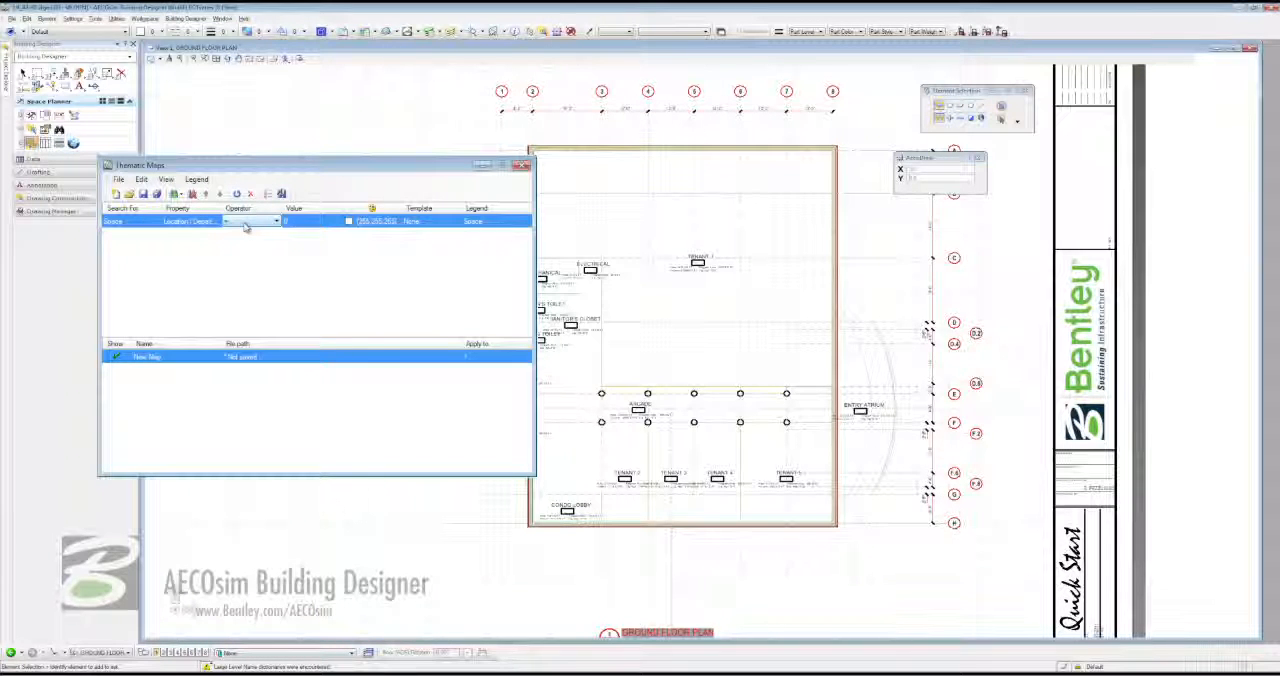
pyautogui.click(313, 223)
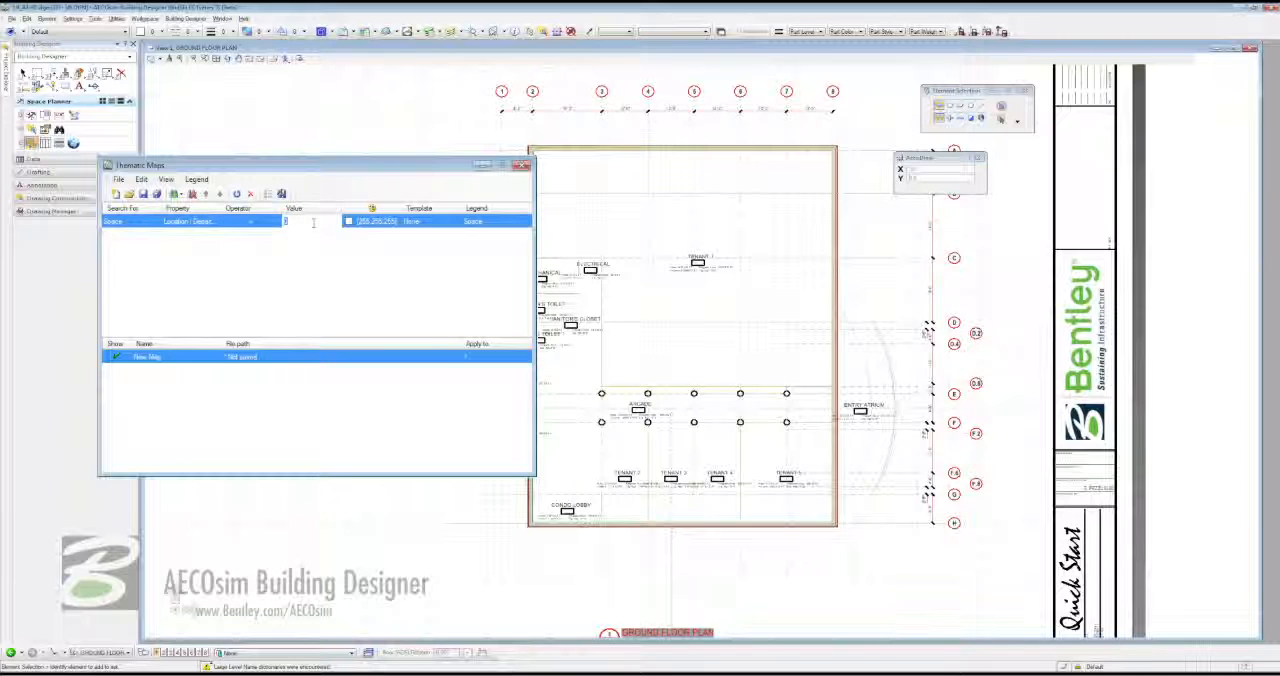
pyautogui.write('RETAIL')
# - Set the fill color of the RETAIL search to color 207 from the indexed palette
pyautogui.click(349, 221)
pyautogui.click(359, 243)
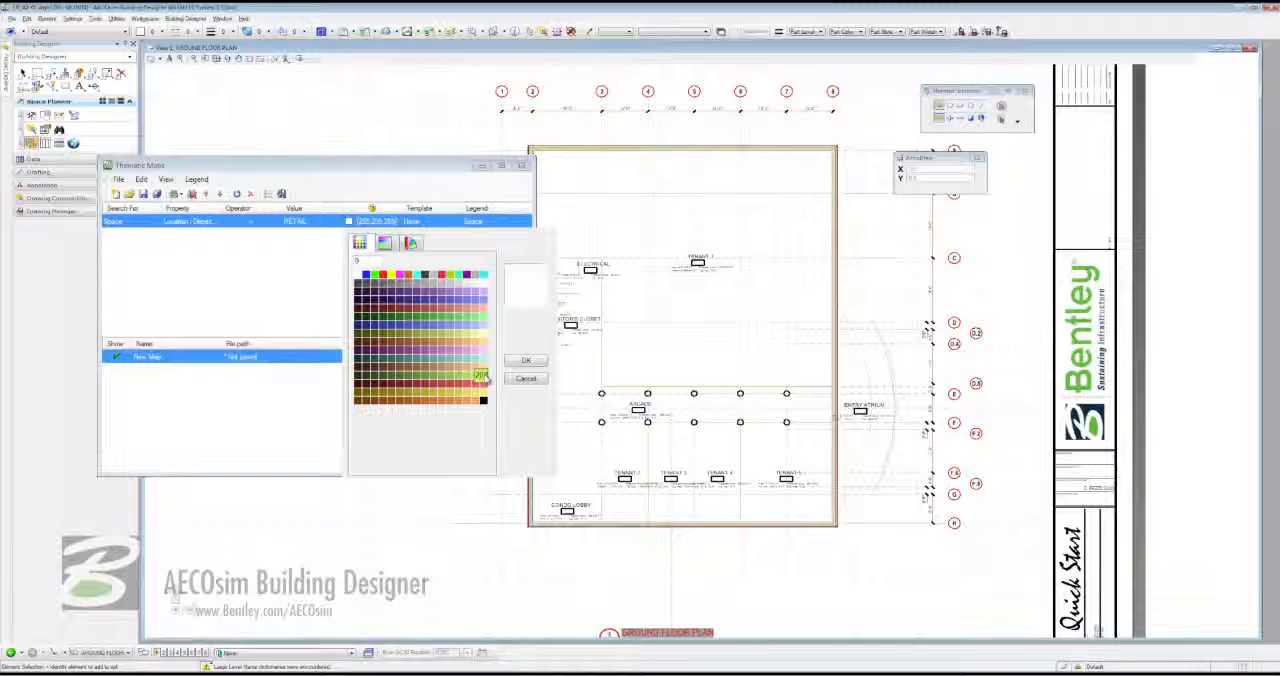
pyautogui.click(482, 376)
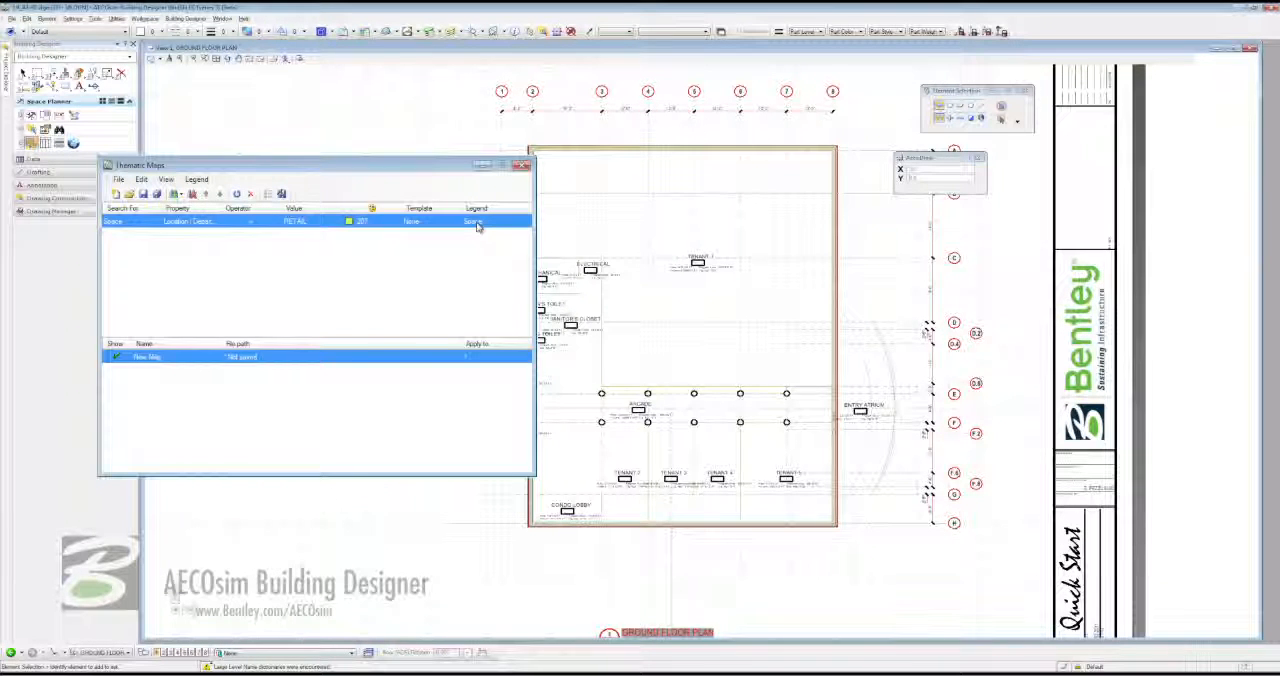
# - Set the RETAIL search's legend to "RETAIL AREA" followed by the sum of Area | Actual
pyautogui.click(478, 226)
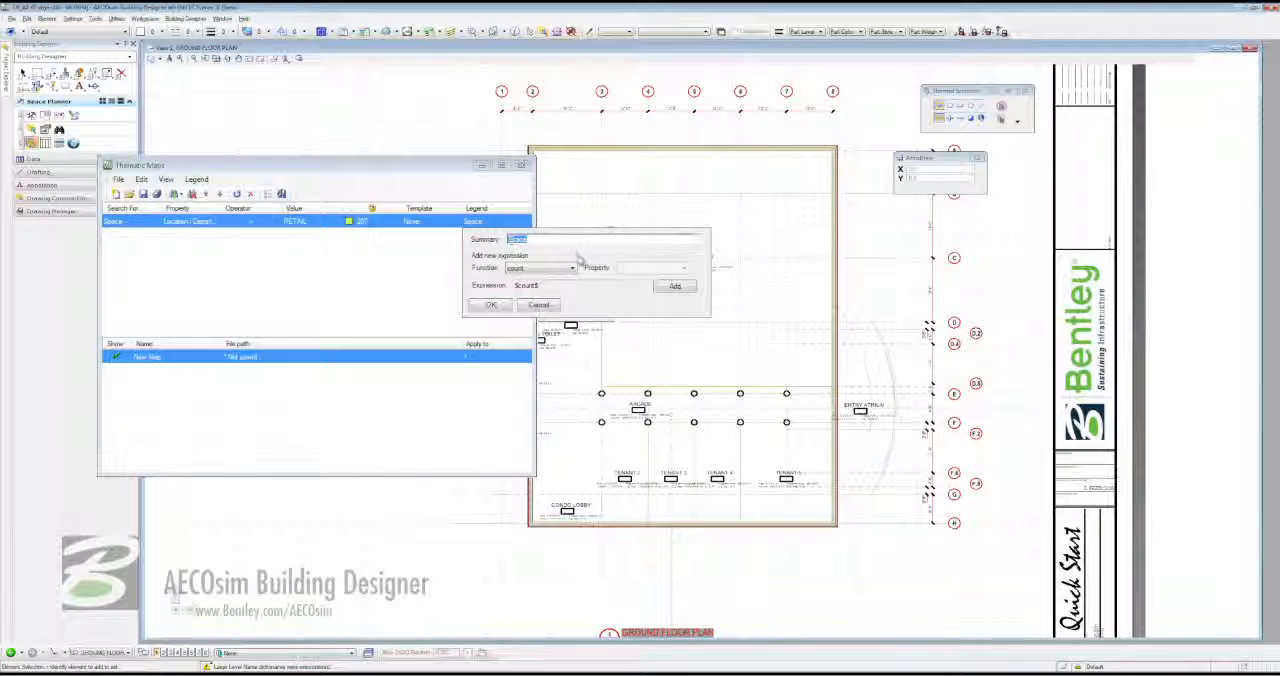
pyautogui.write('RETAIL AREA')
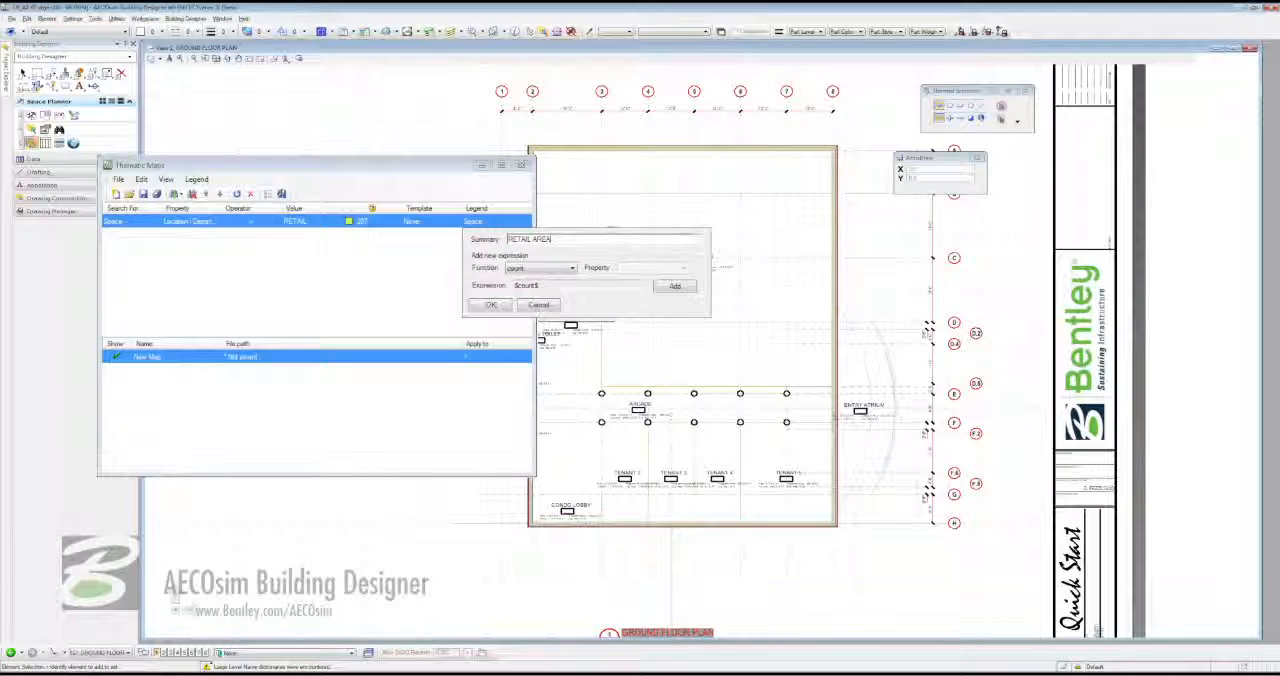
pyautogui.click(571, 270)
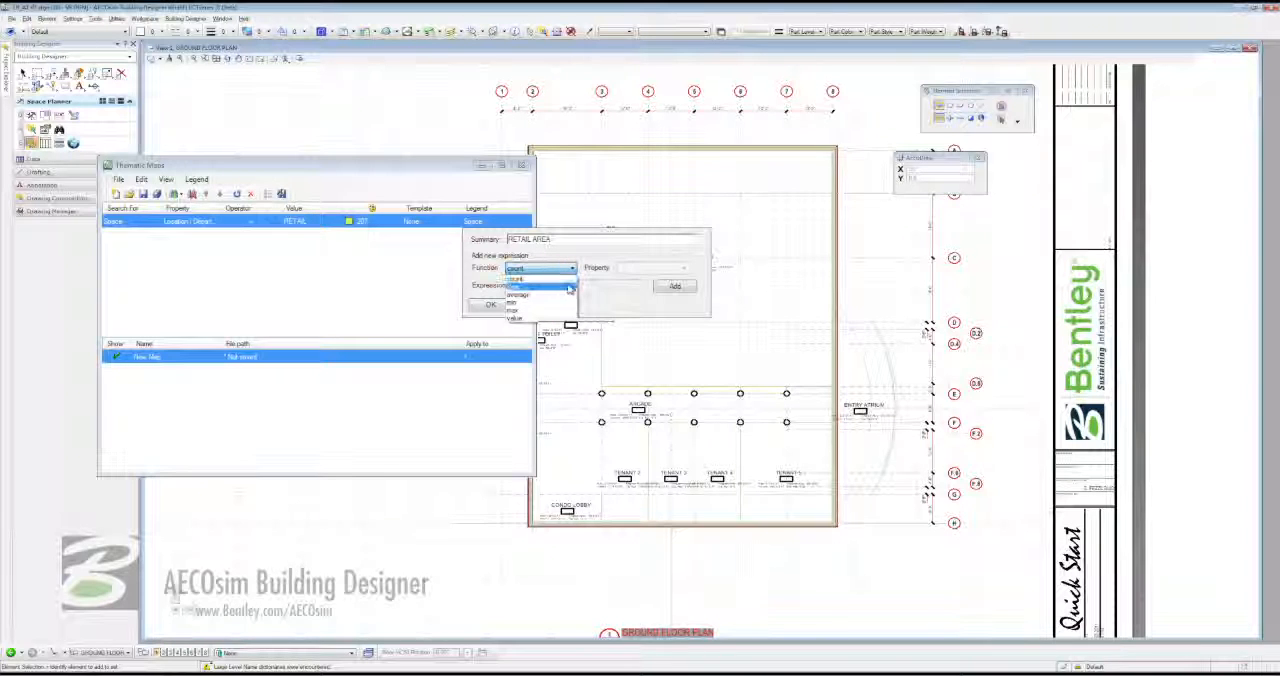
pyautogui.click(530, 297)
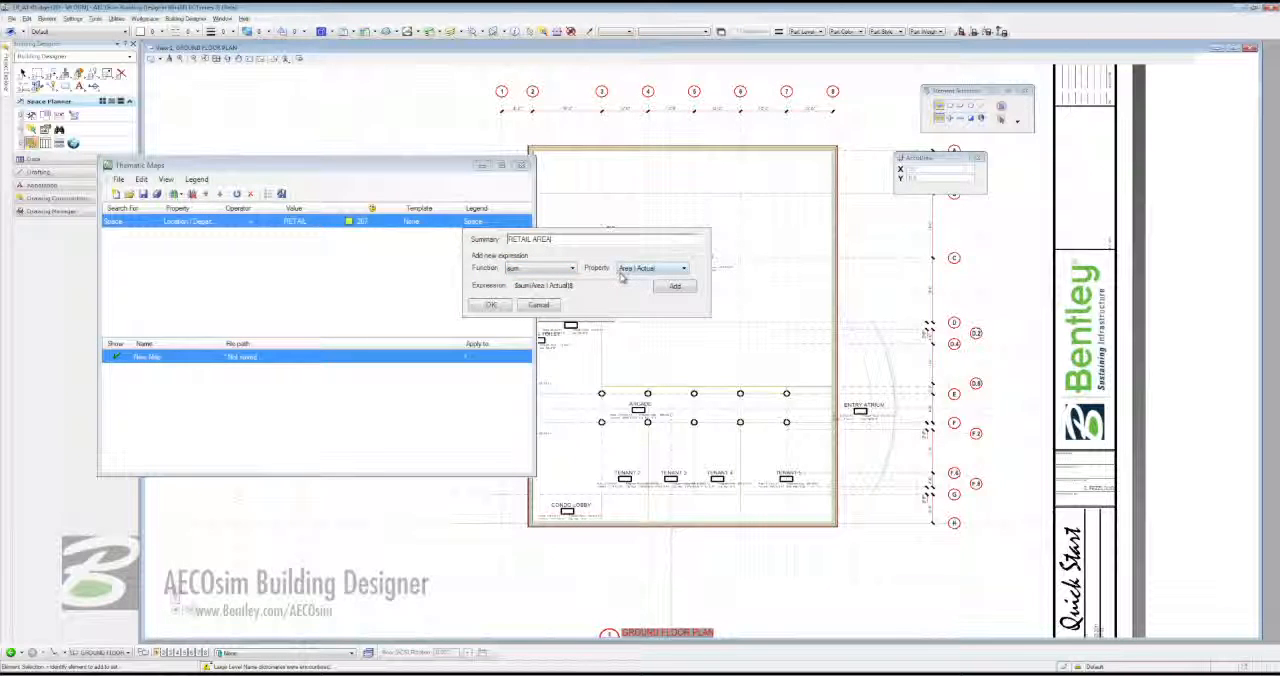
pyautogui.click(675, 286)
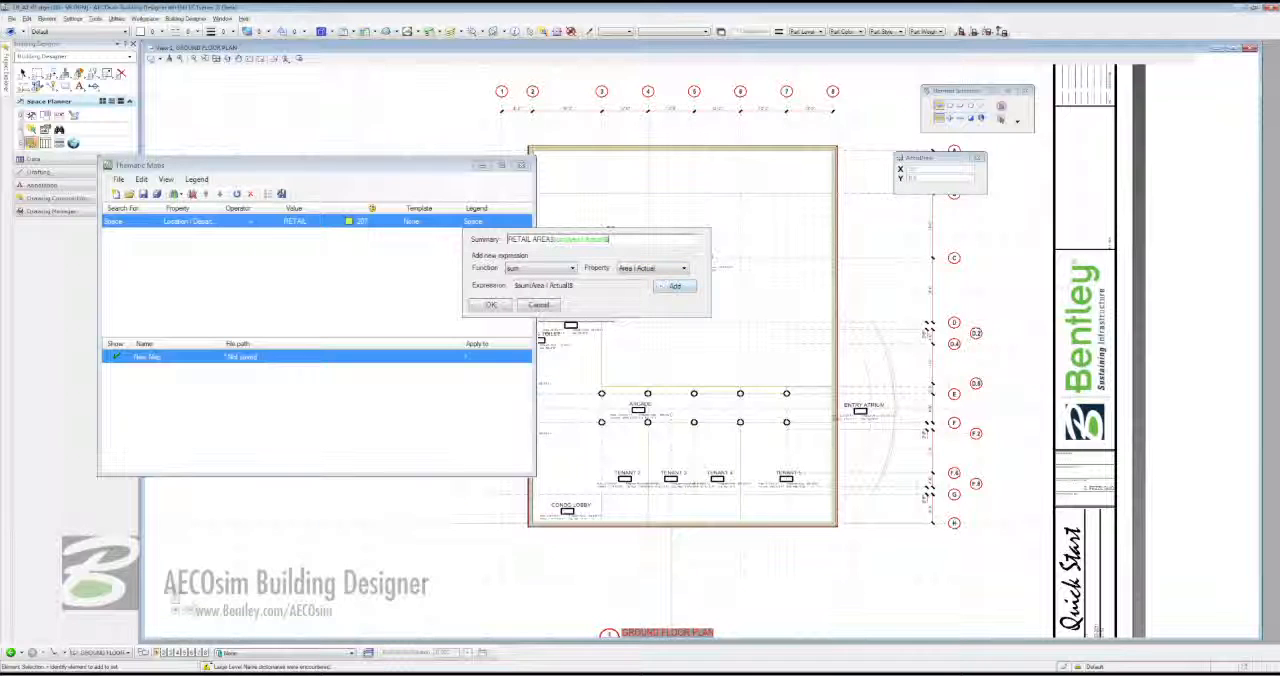
pyautogui.click(490, 304)
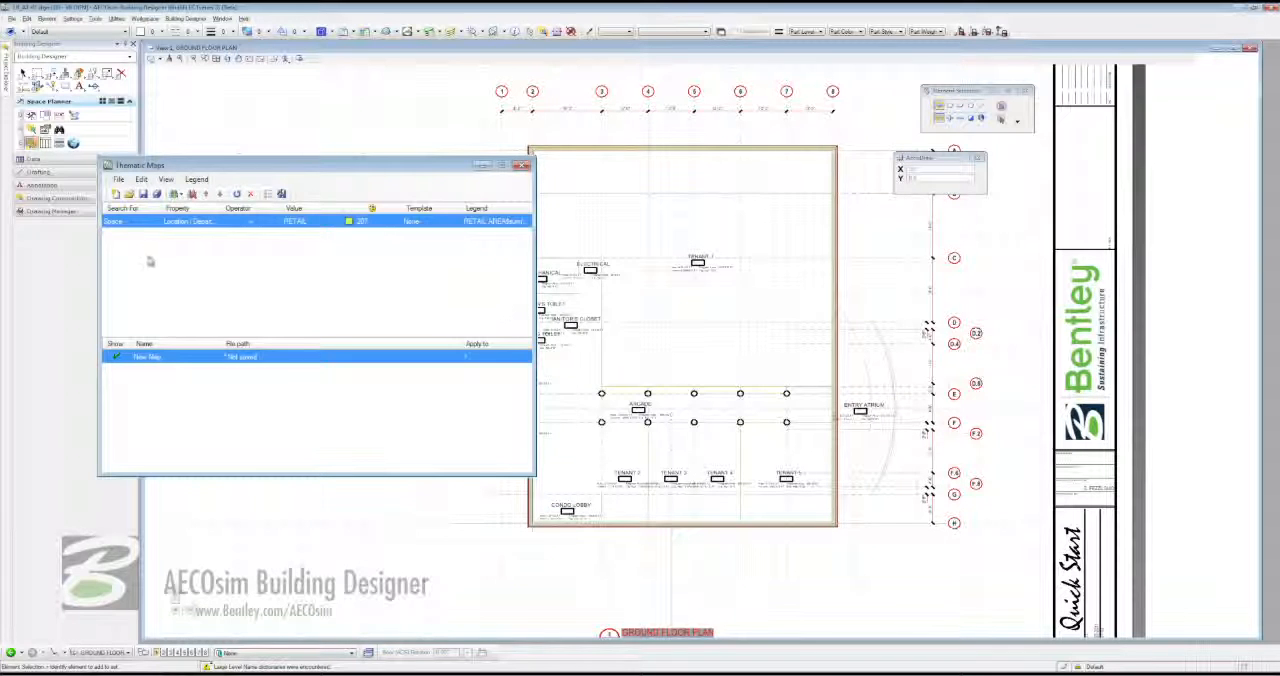
# - Add a second Space search to the thematic map with Location | Department equal to CIRCULATION
pyautogui.click(176, 193)
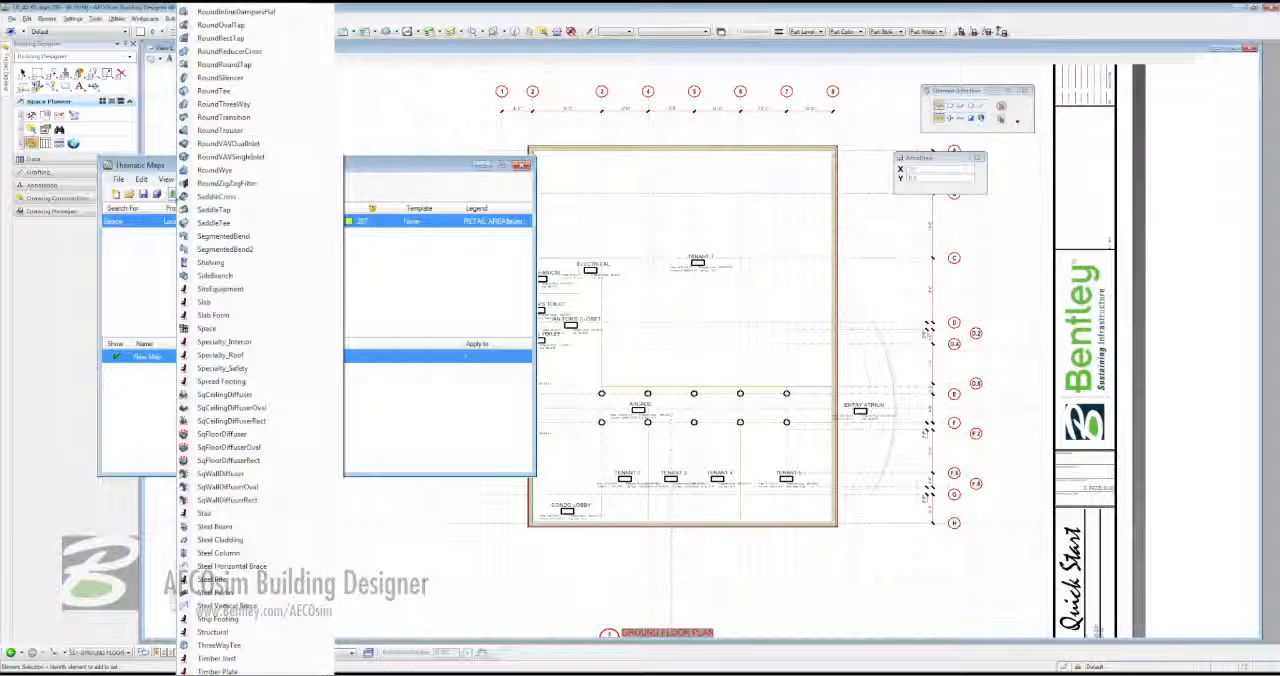
pyautogui.click(208, 328)
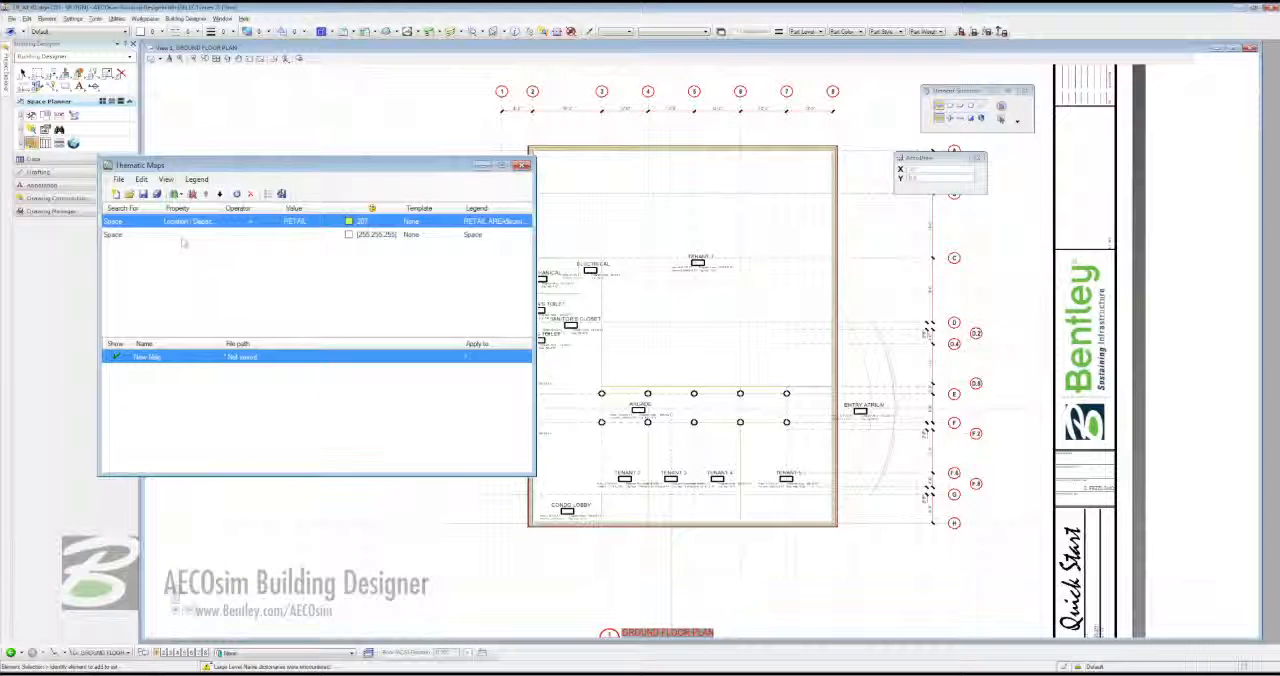
pyautogui.click(180, 234)
pyautogui.click(215, 234)
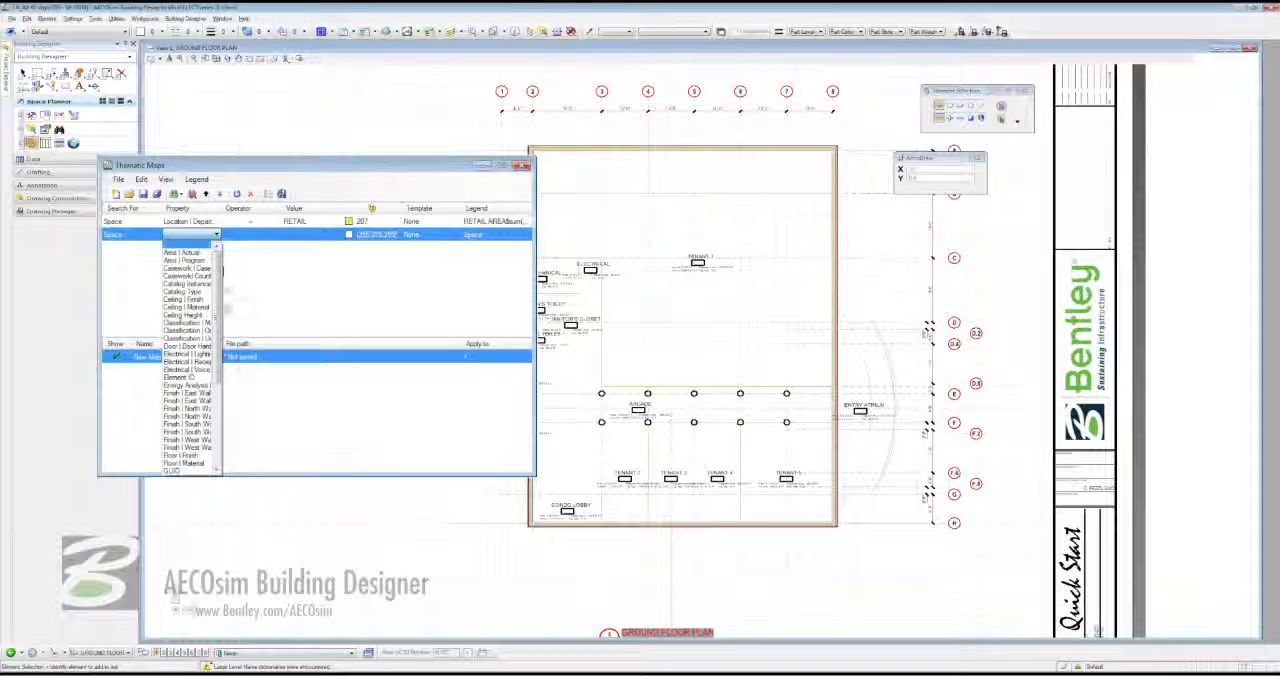
pyautogui.click(217, 428)
pyautogui.click(200, 360)
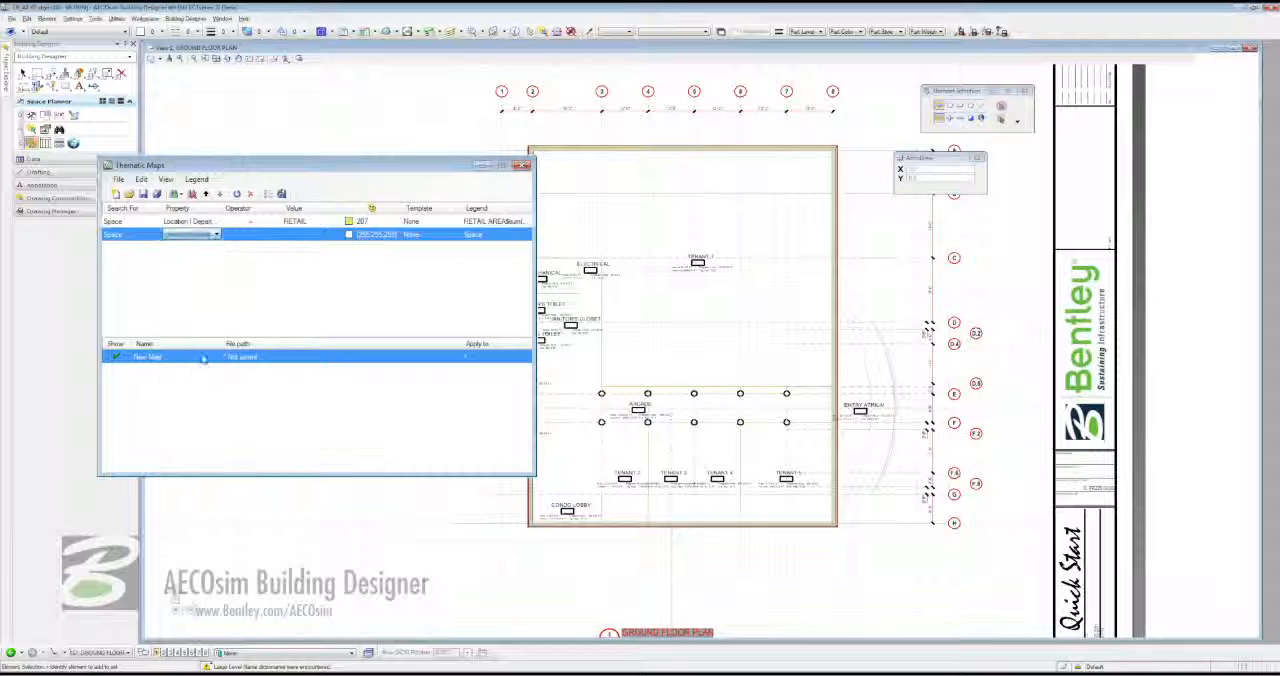
pyautogui.click(294, 234)
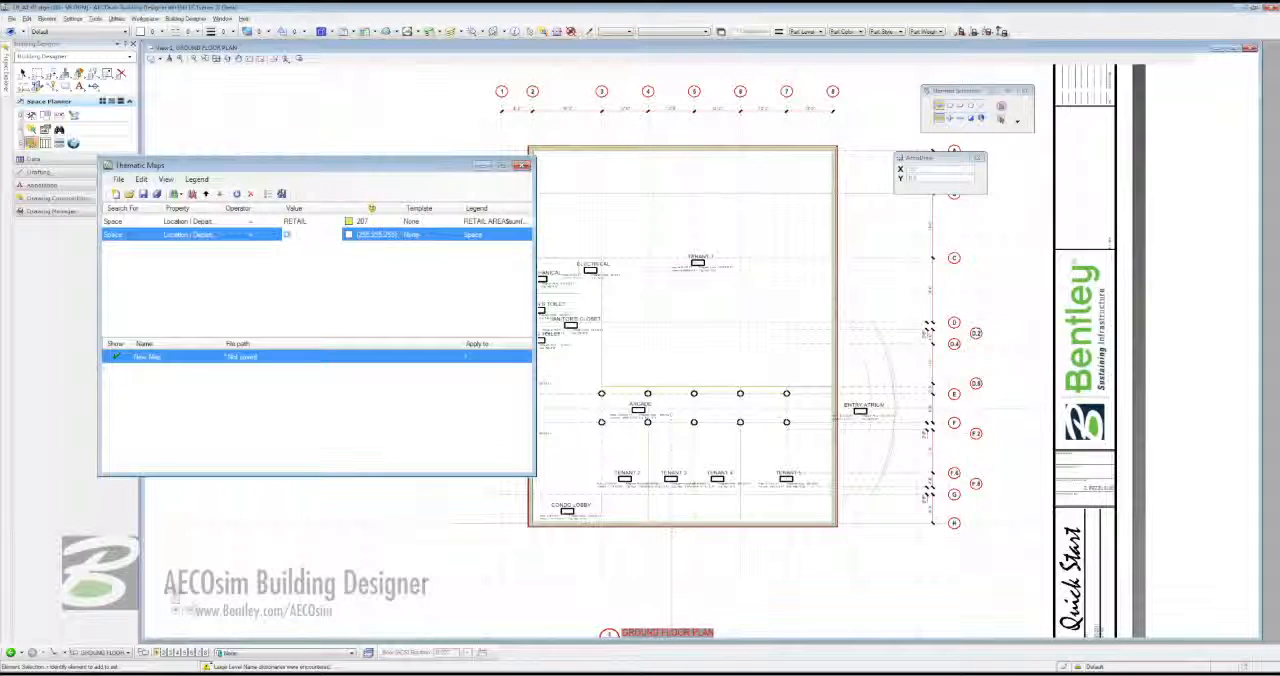
pyautogui.write('CIRCULATION')
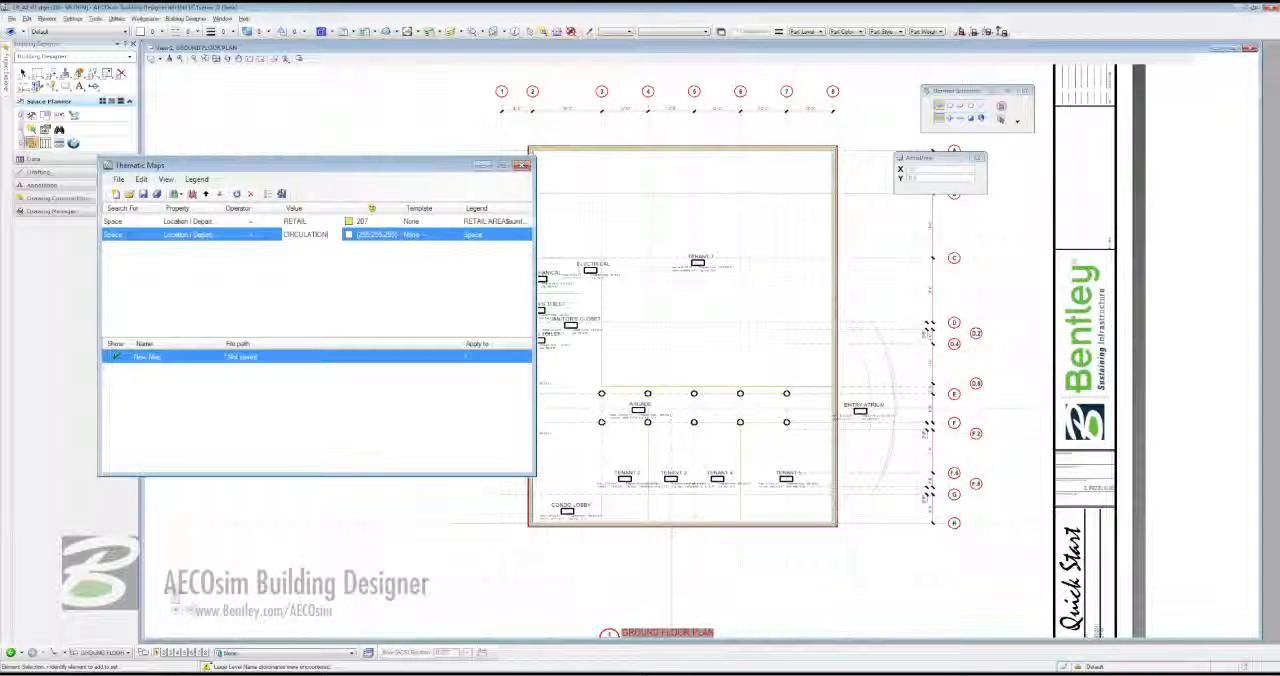
# - Set the fill color of the CIRCULATION search to dark red color 214 from the indexed palette
pyautogui.click(352, 236)
pyautogui.click(360, 256)
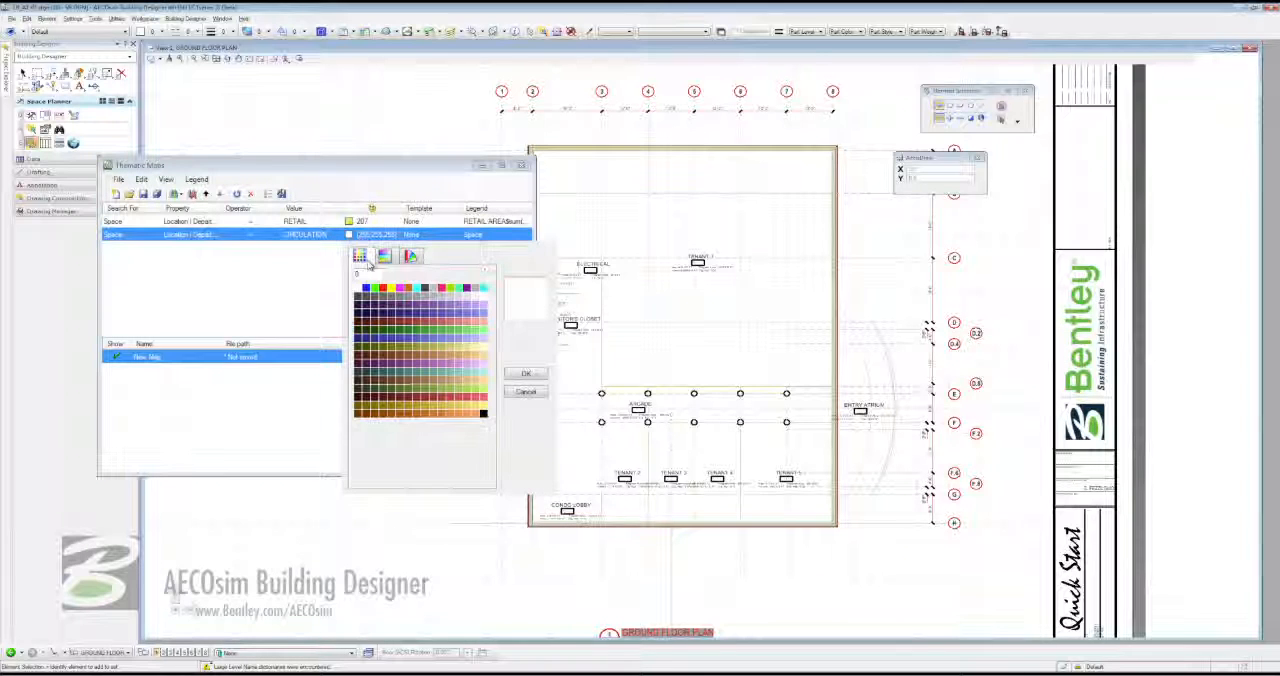
pyautogui.click(409, 397)
pyautogui.click(526, 373)
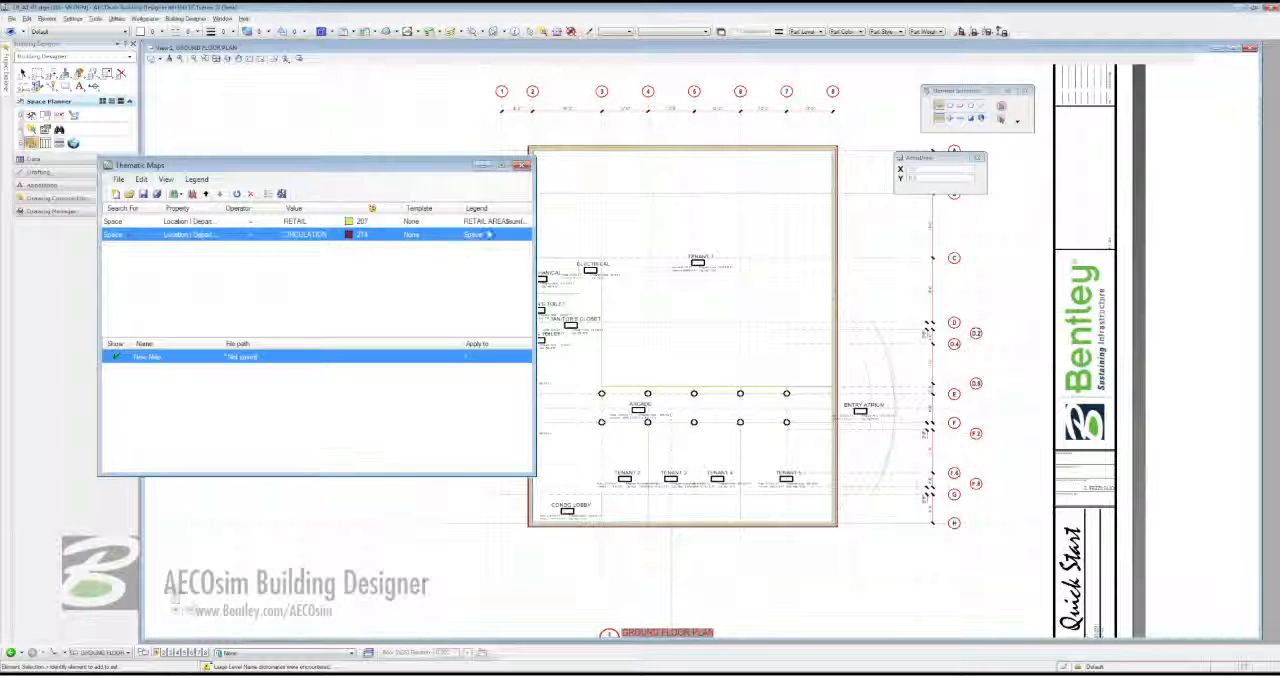
# - Set the CIRCULATION search's legend to "CIRCULATION AREA" followed by the sum of Area | Actual
pyautogui.click(484, 236)
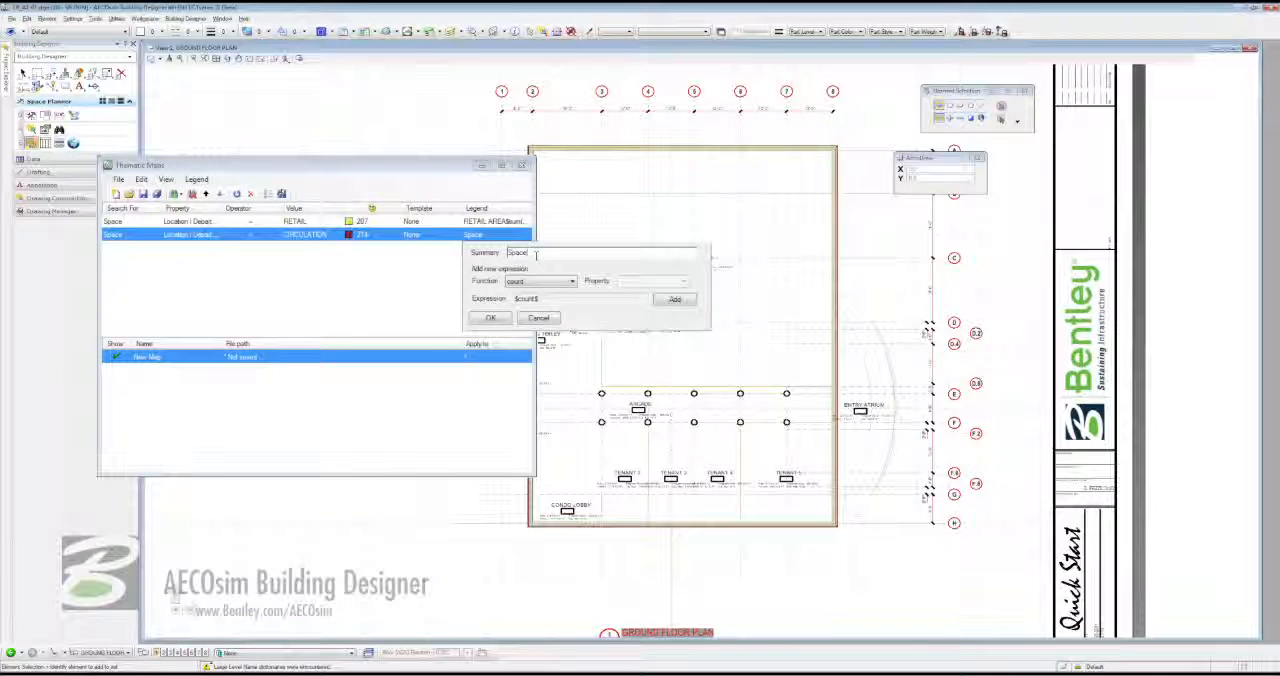
pyautogui.write('CIRCULATION AREA')
pyautogui.click(540, 281)
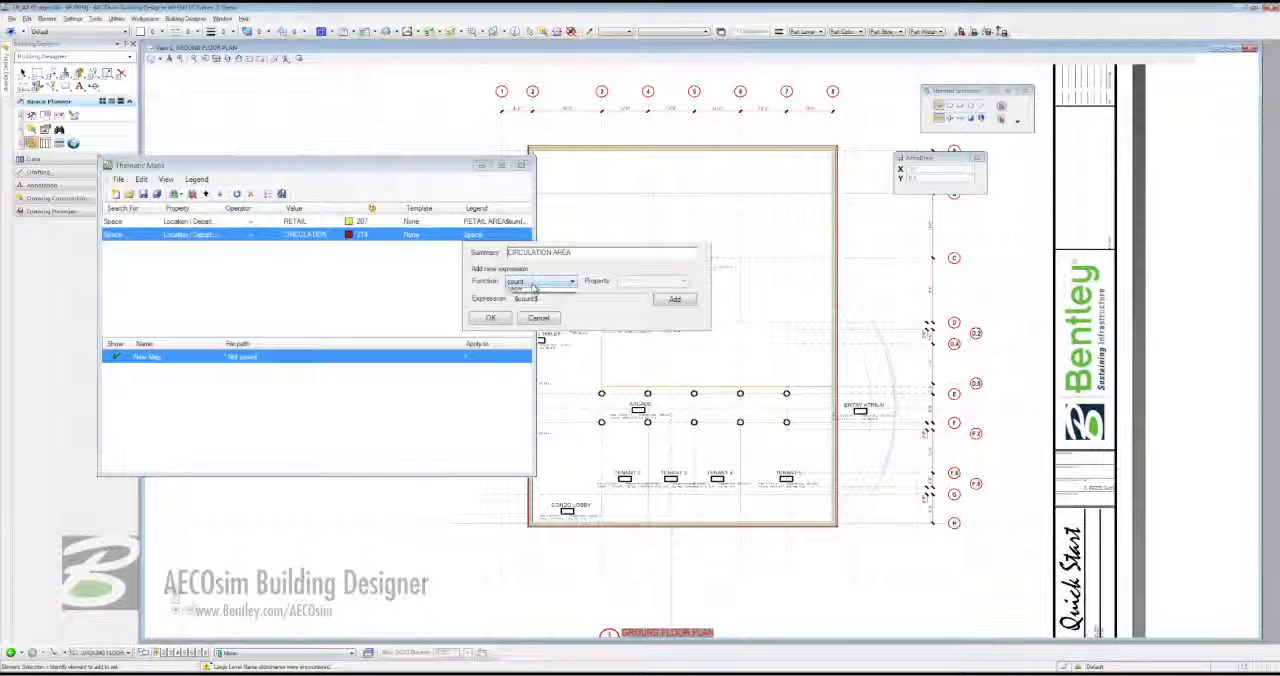
pyautogui.click(528, 301)
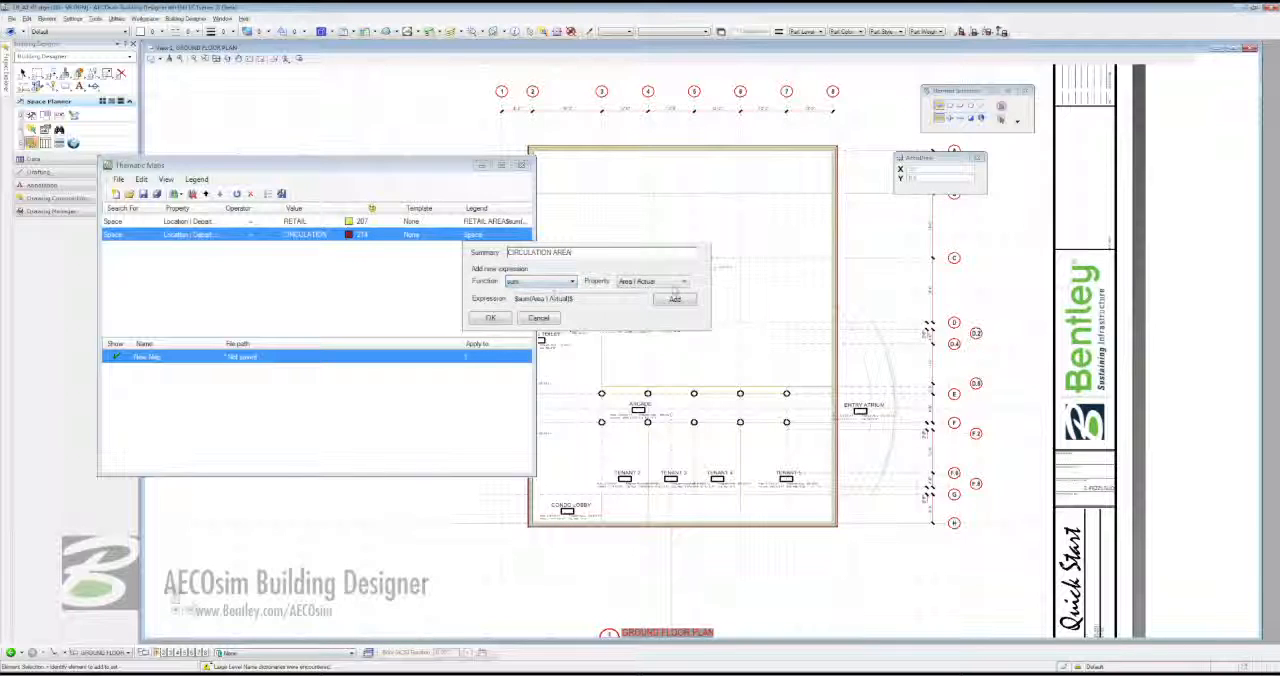
pyautogui.click(673, 299)
pyautogui.click(491, 318)
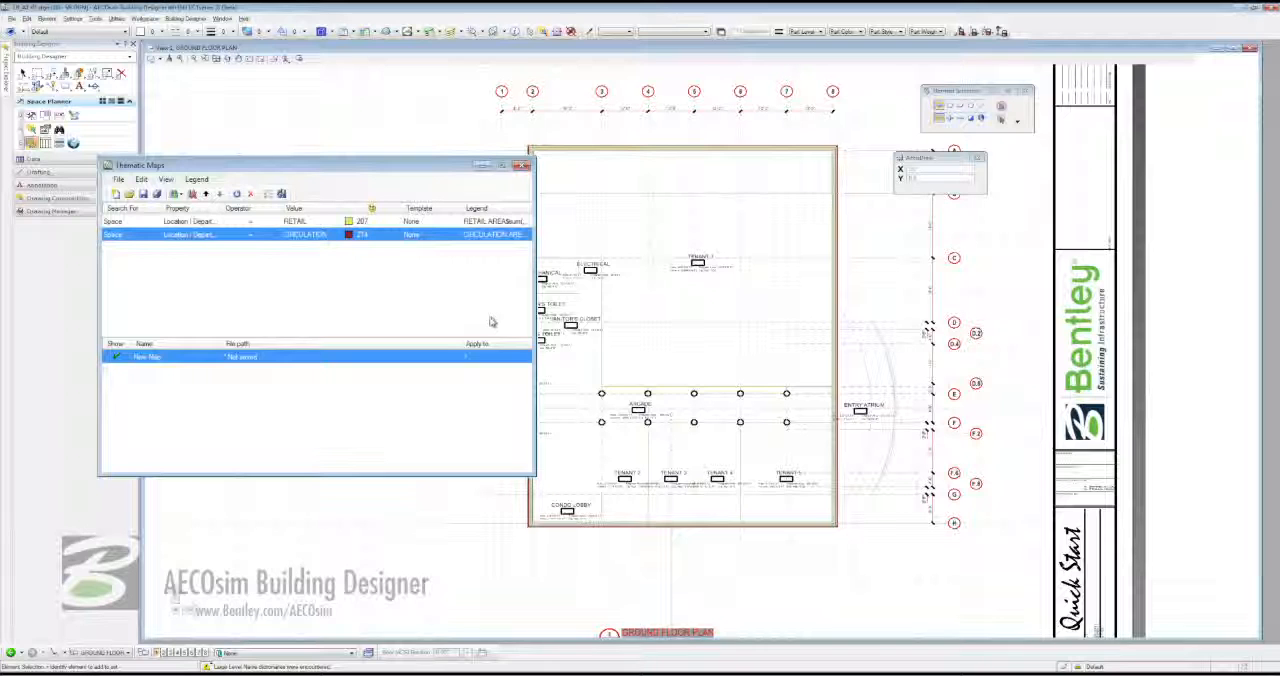
# - Update the thematic map on the ground floor plan and place its legend below and left of the plan
pyautogui.click(236, 194)
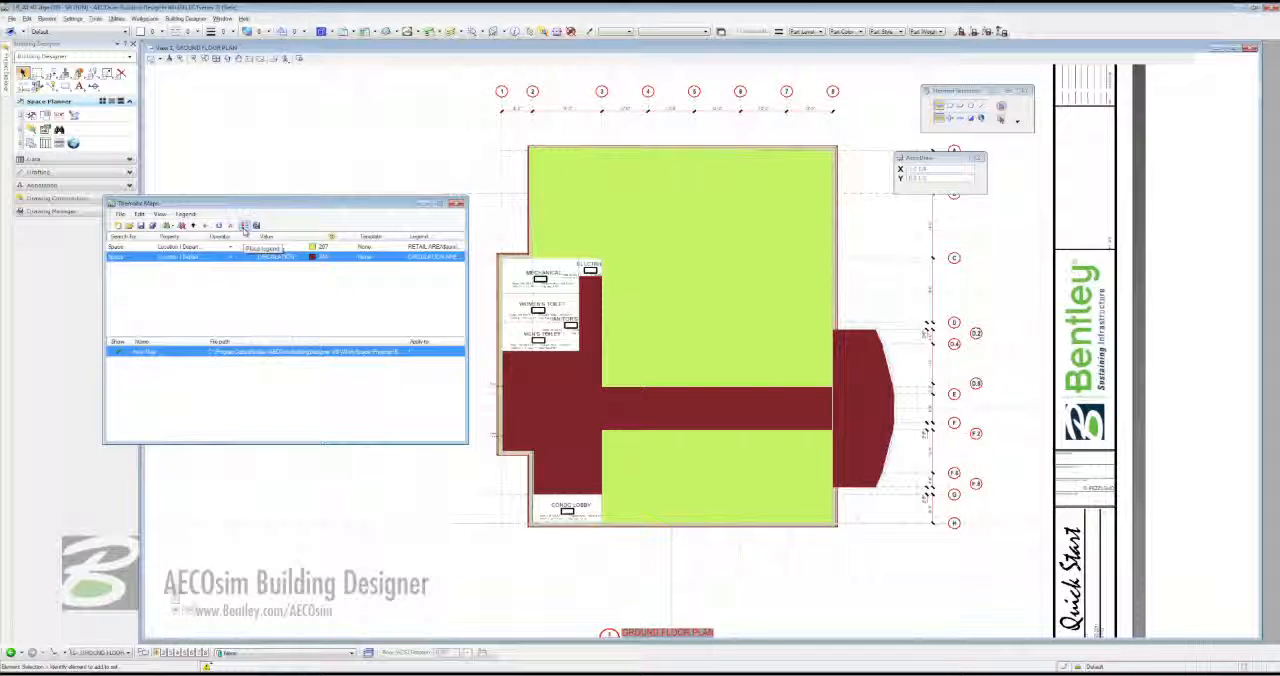
pyautogui.click(244, 225)
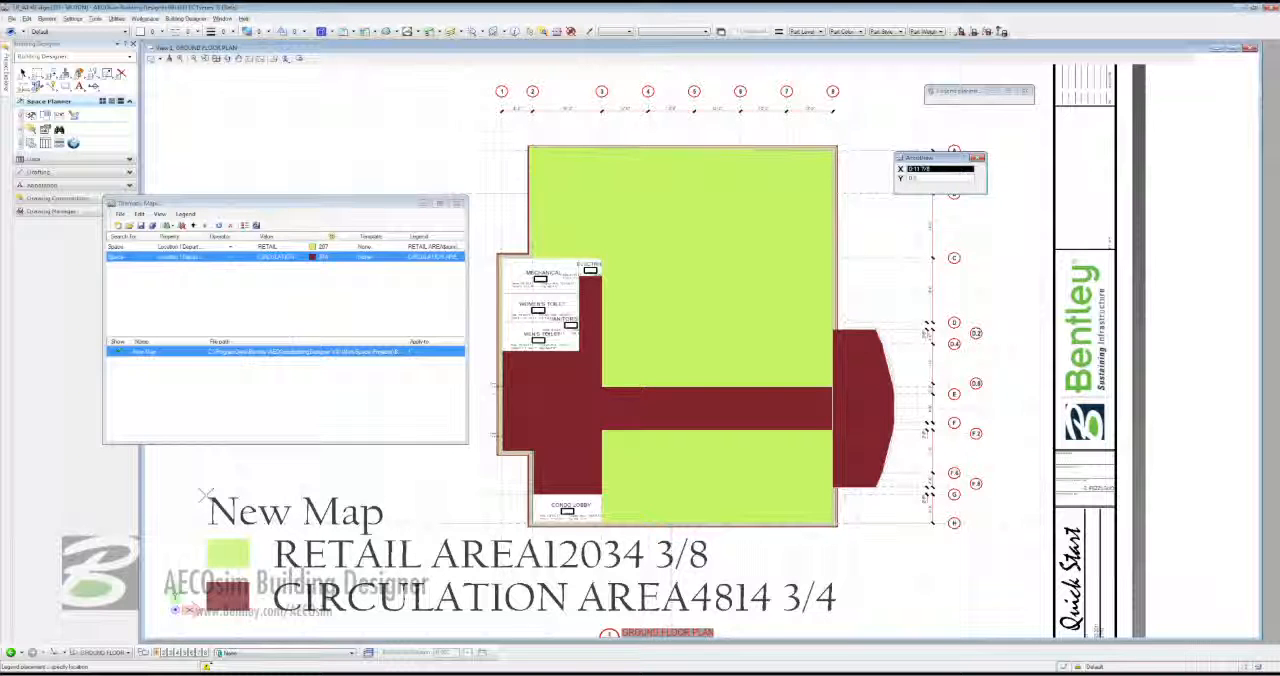
pyautogui.click(205, 494)
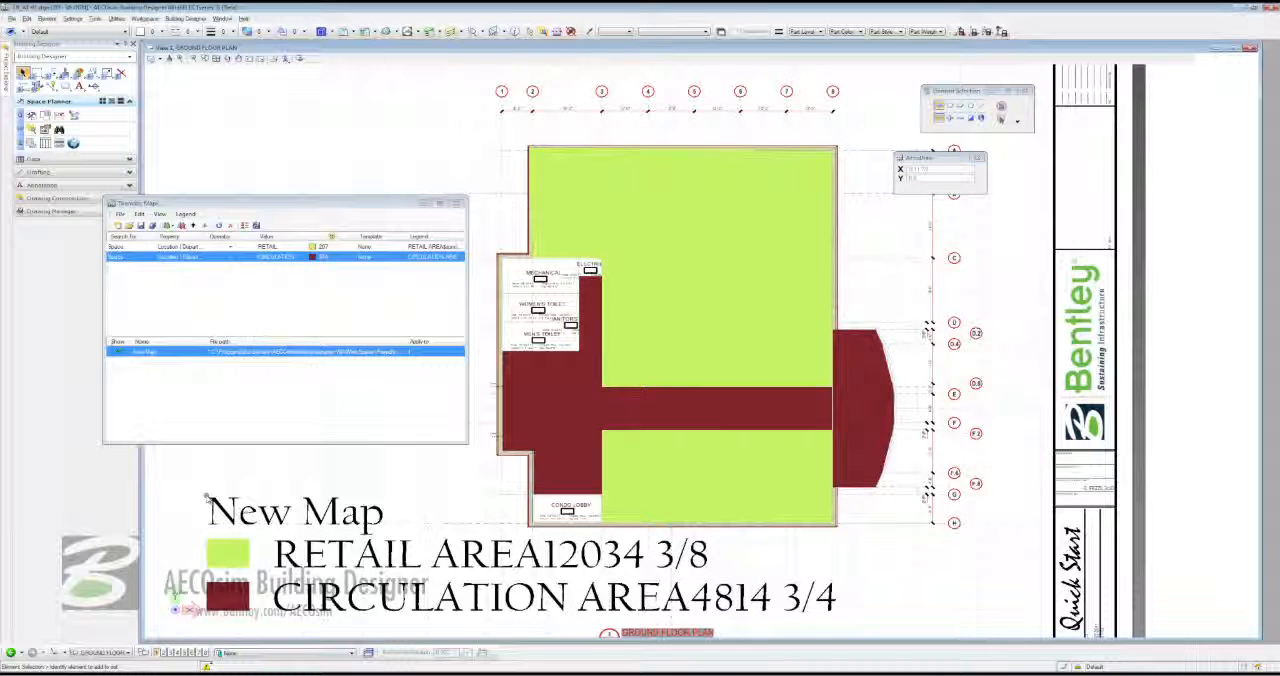